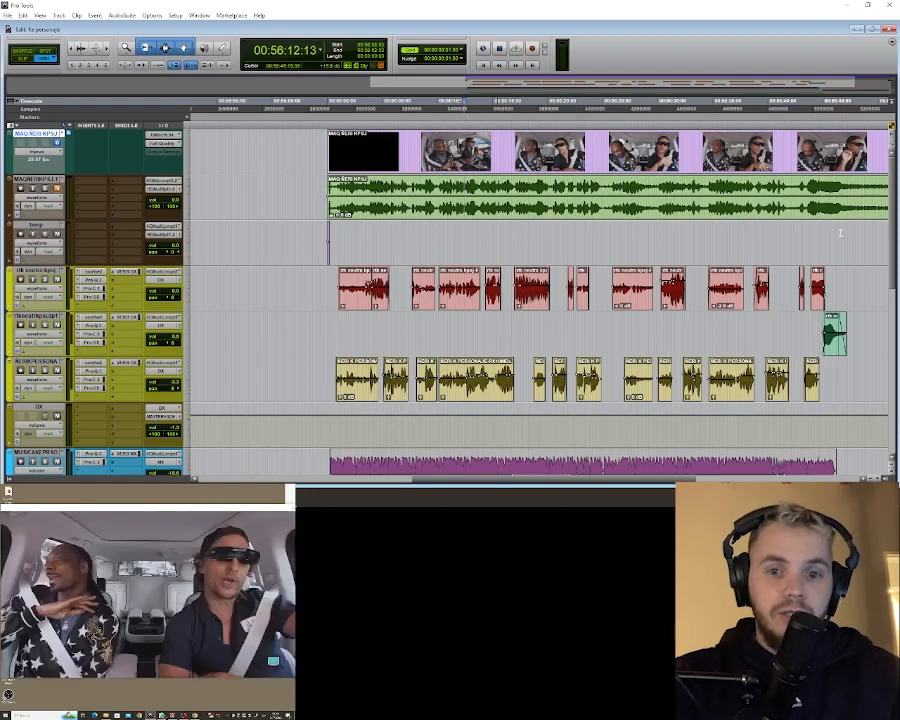
Place the cursor at the start of the original audio clip, 00:56:00:00, and play the scene.
key(Return)
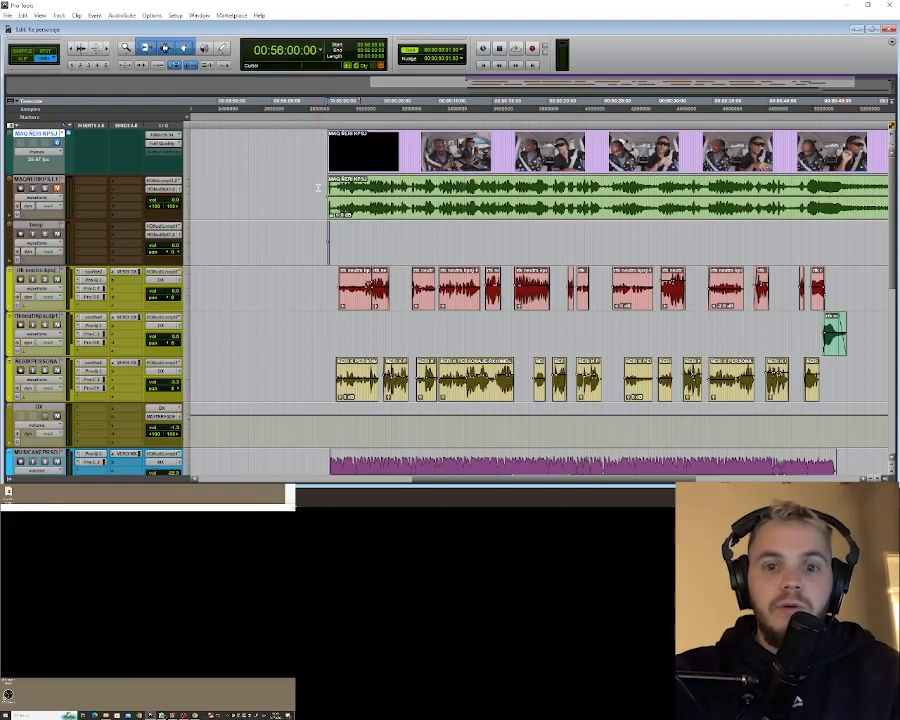
right_click(361, 188)
click(514, 182)
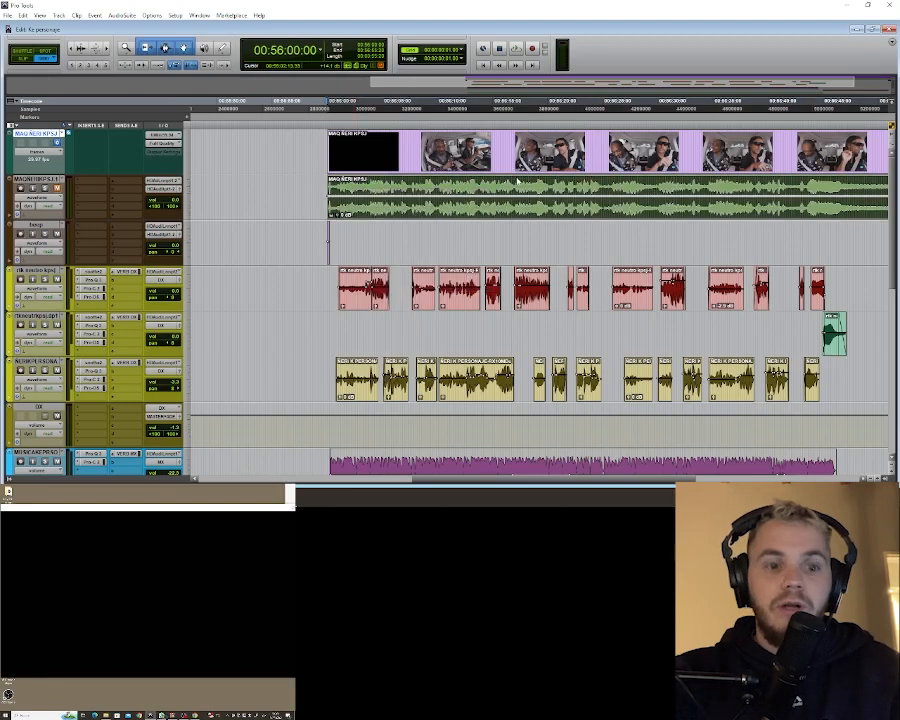
click(517, 183)
click(350, 183)
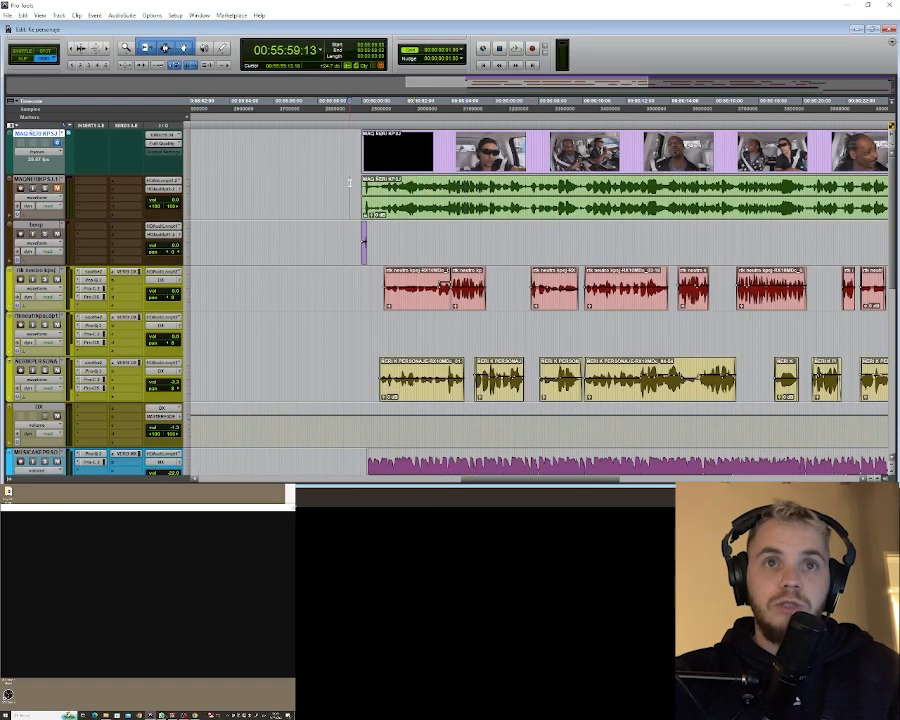
key(Tab)
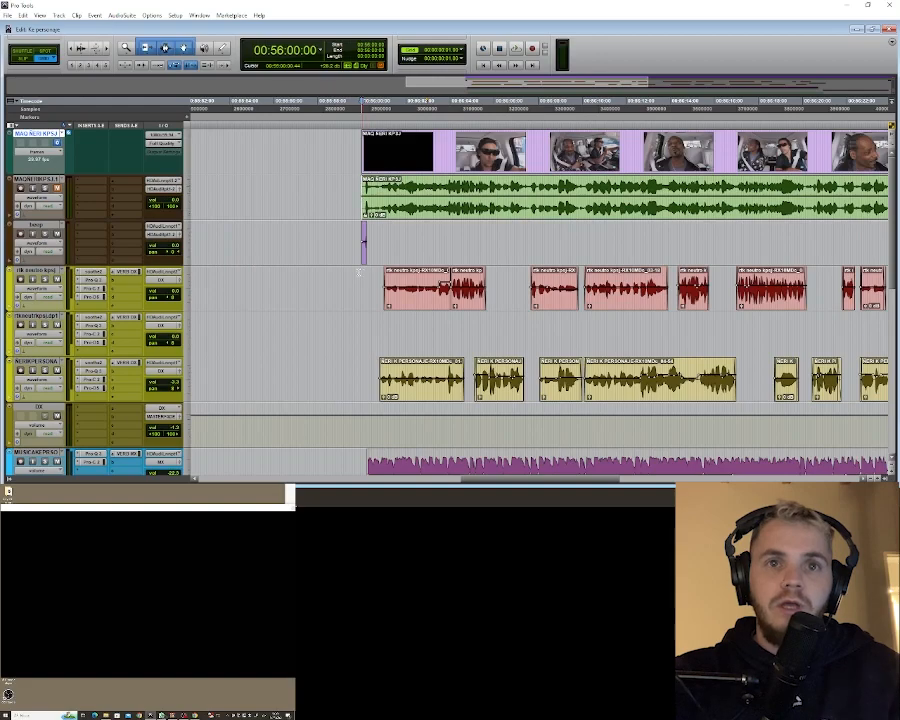
click(357, 185)
key(Tab)
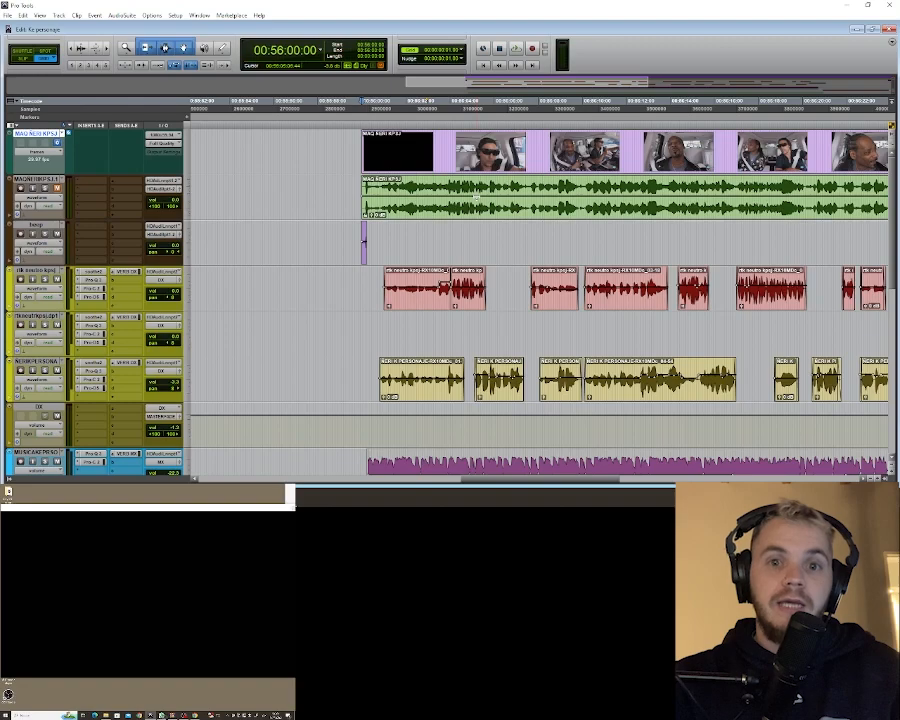
key(space)
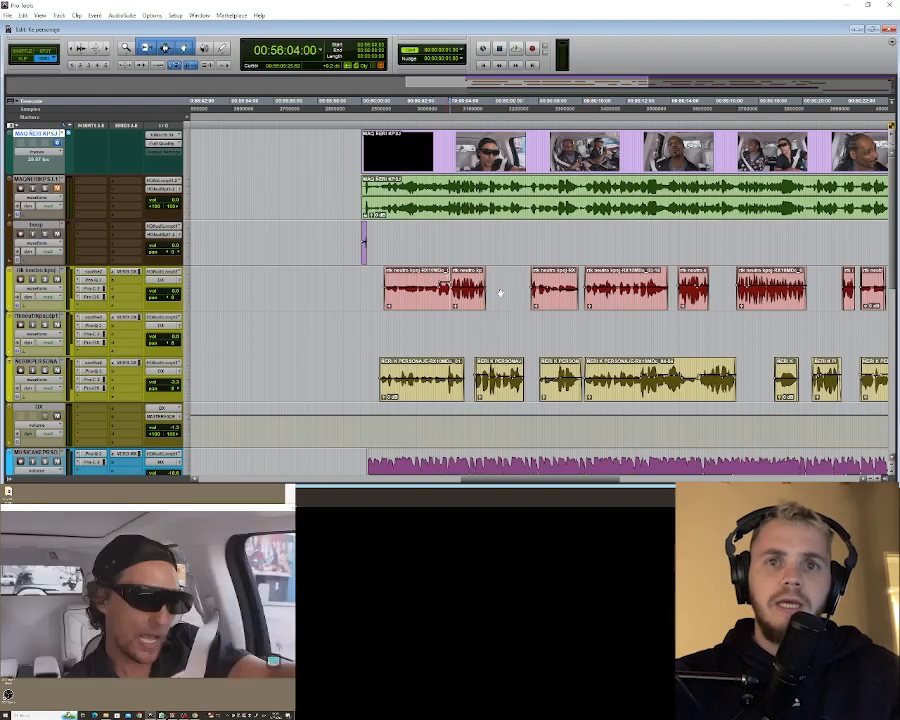
Locate the first clip on the rtk neutro kpsj track at 00:56:01:00 and play from there.
key(r)
key(t)
key(t)
key(t)
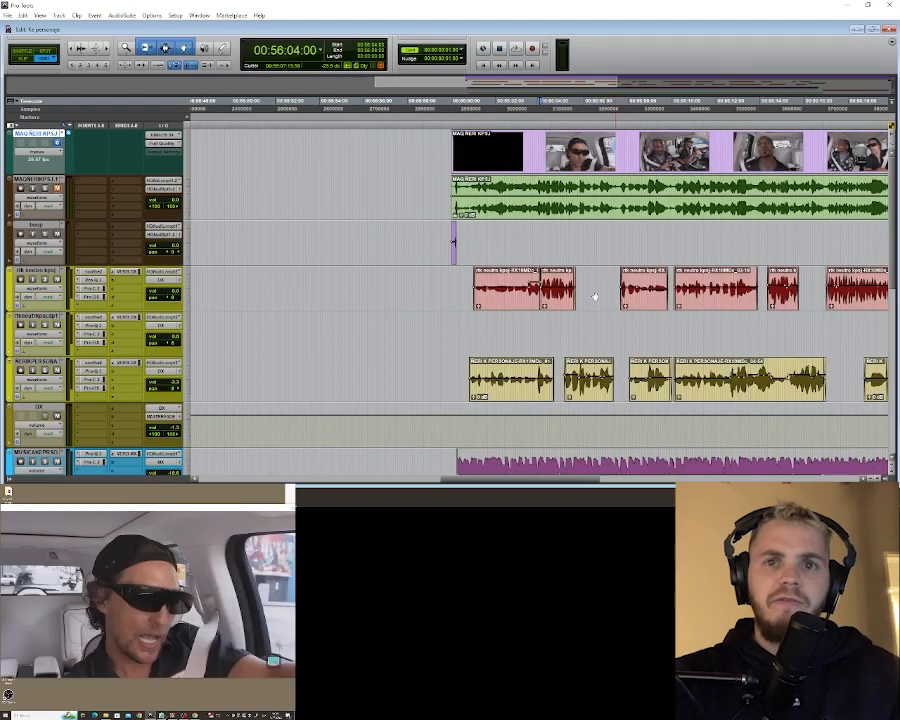
key(r)
key(ctrl+Tab)
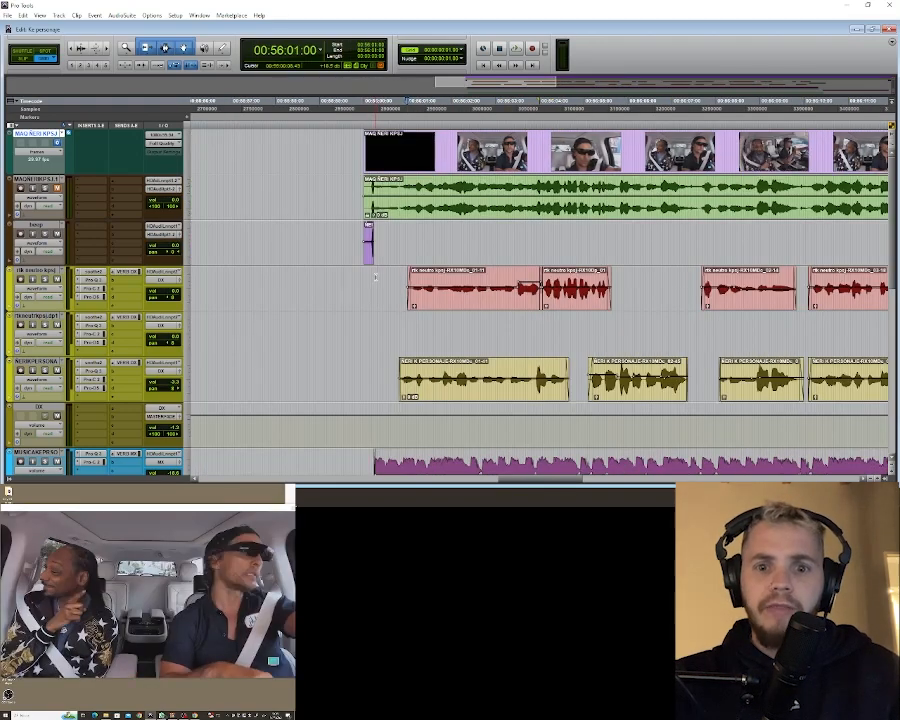
key(space)
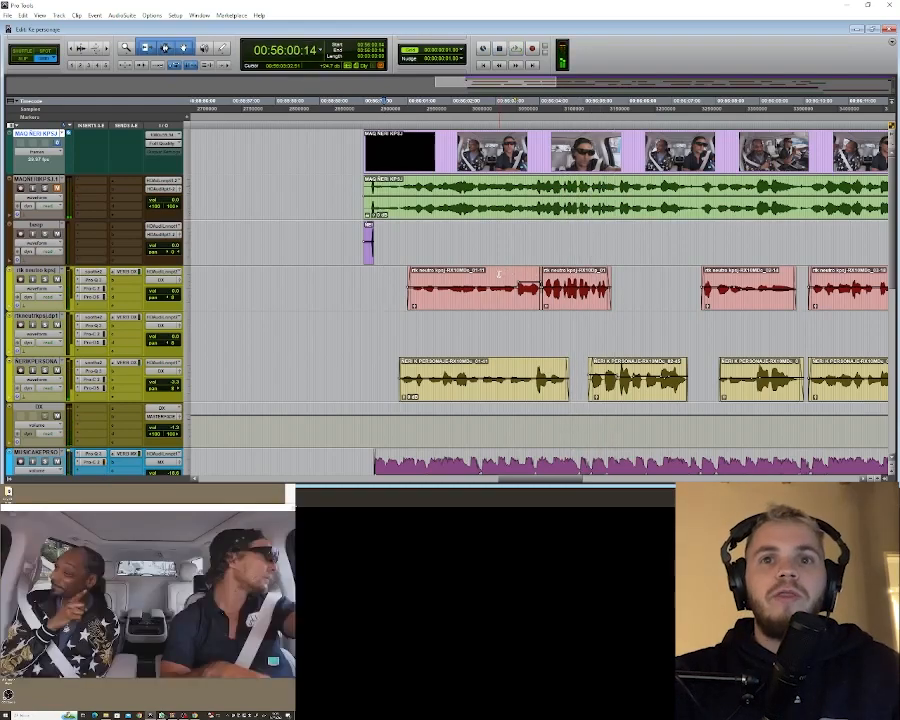
Locate the second rtk neutro kpsj clip at 00:56:04:00 and play it with its track soloed.
key(space)
key(t)
key(t)
key(r)
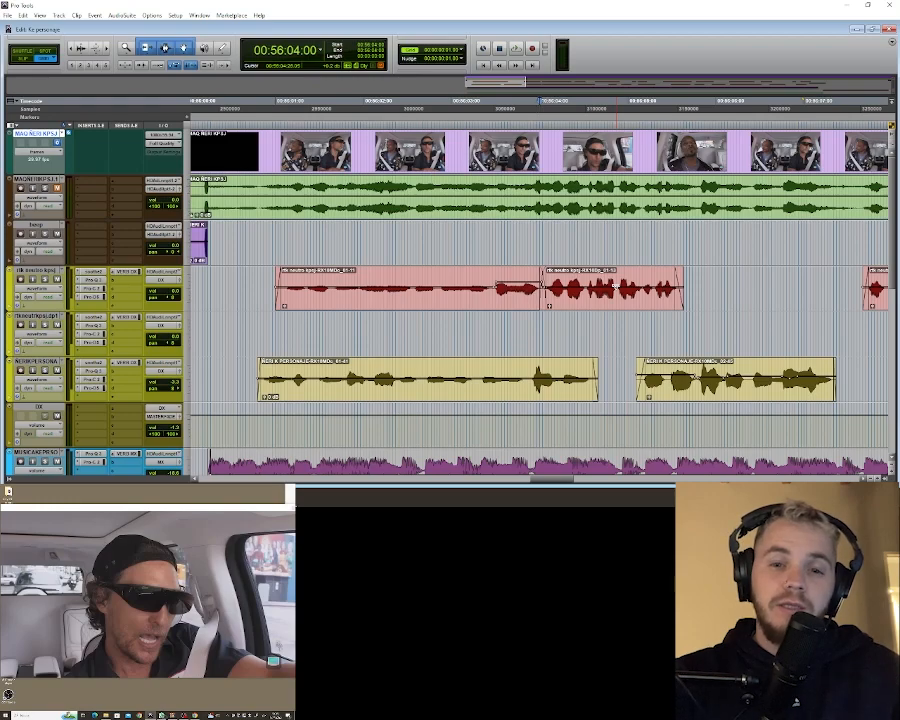
key(space)
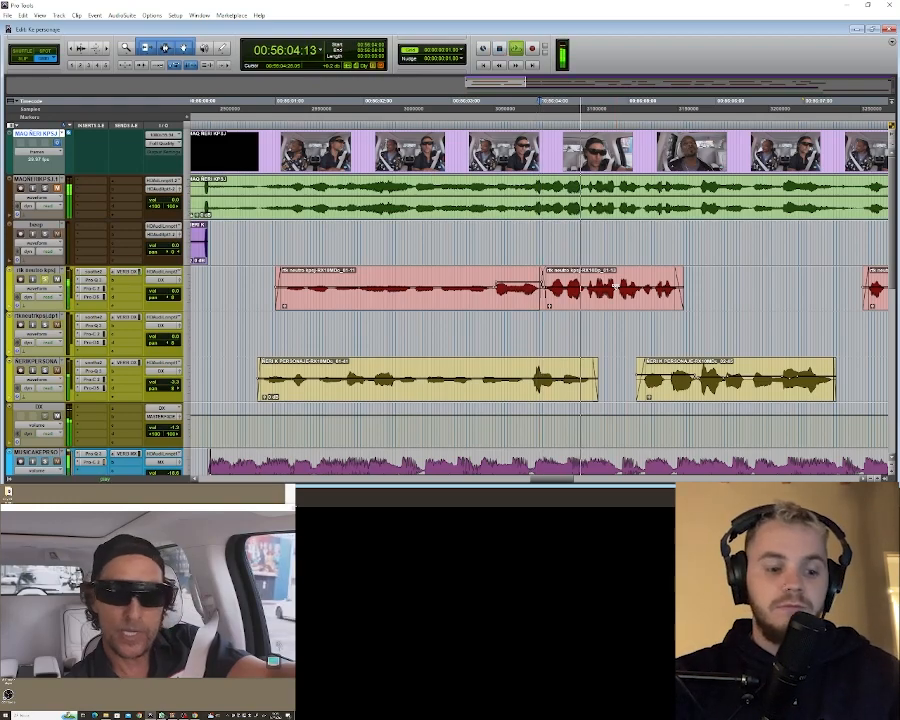
key(ctrl+bracketleft)
key(space)
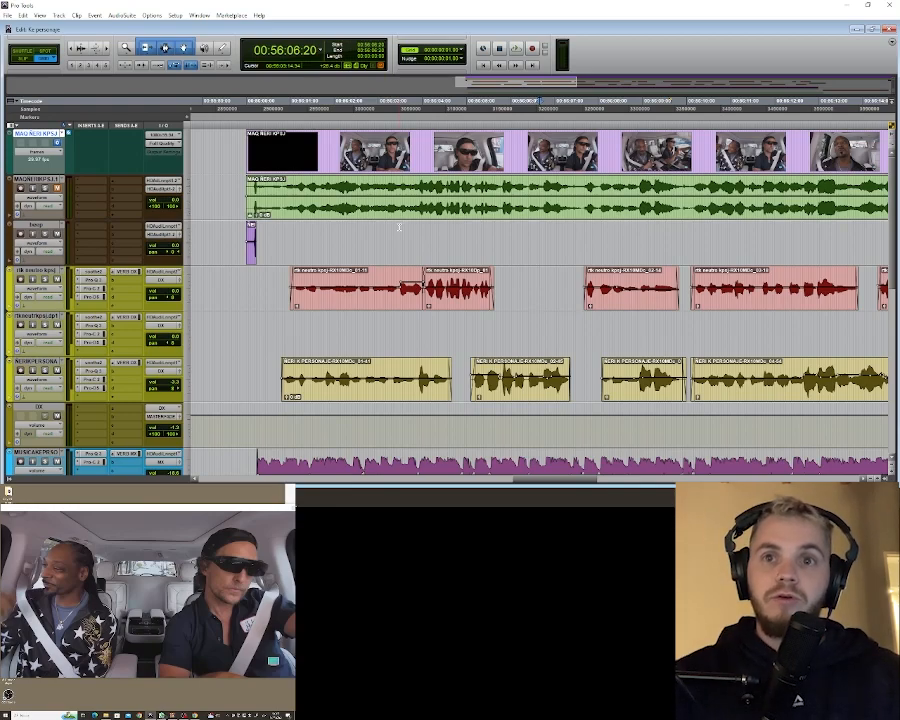
Move the cursor to the start of the third rtk neutro kpsj clip at 00:56:07:20.
key(Tab)
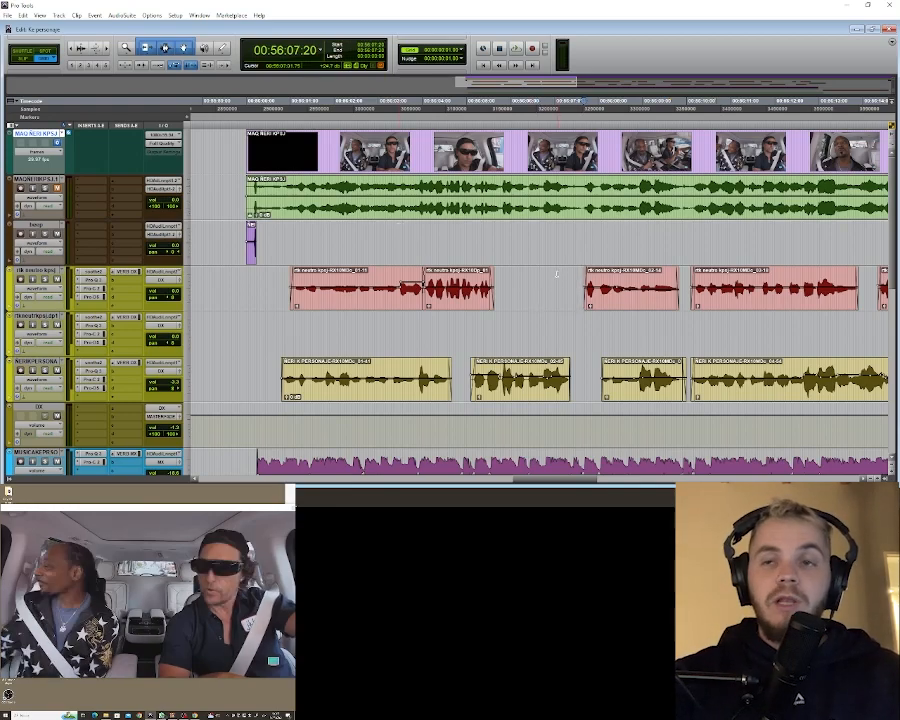
key(t)
key(t)
key(r)
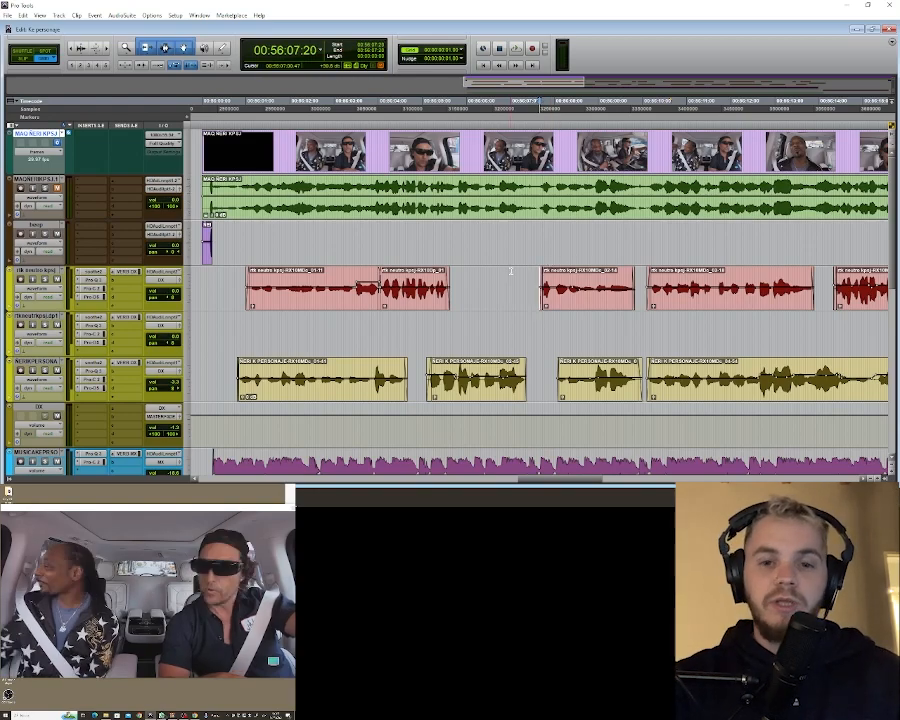
key(r)
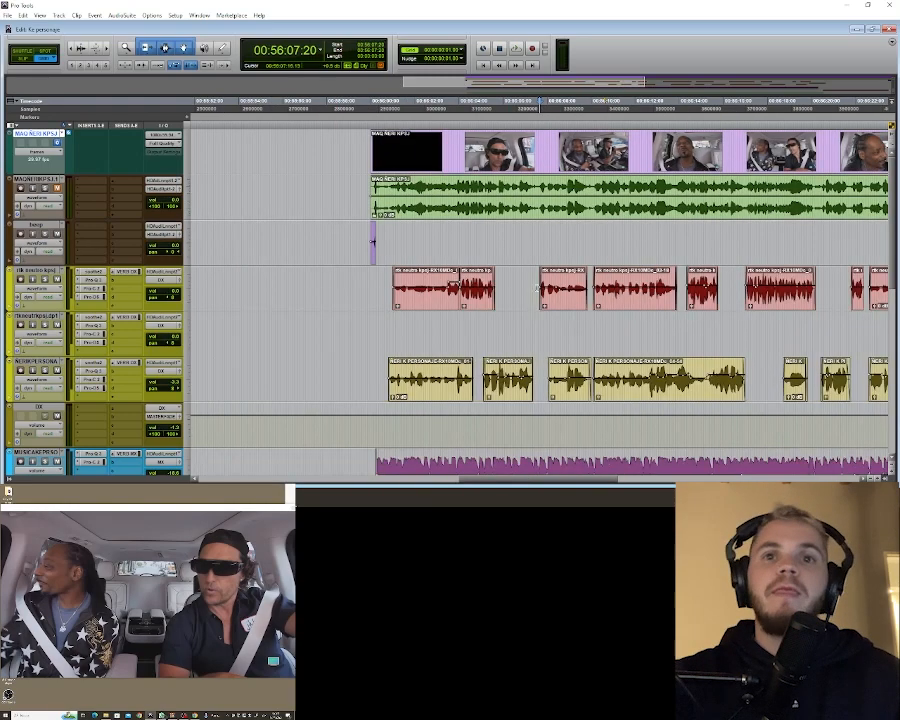
Examine the join between the first two rtk neutro kpsj clips and the gap before the third clip.
click(459, 283)
key(t)
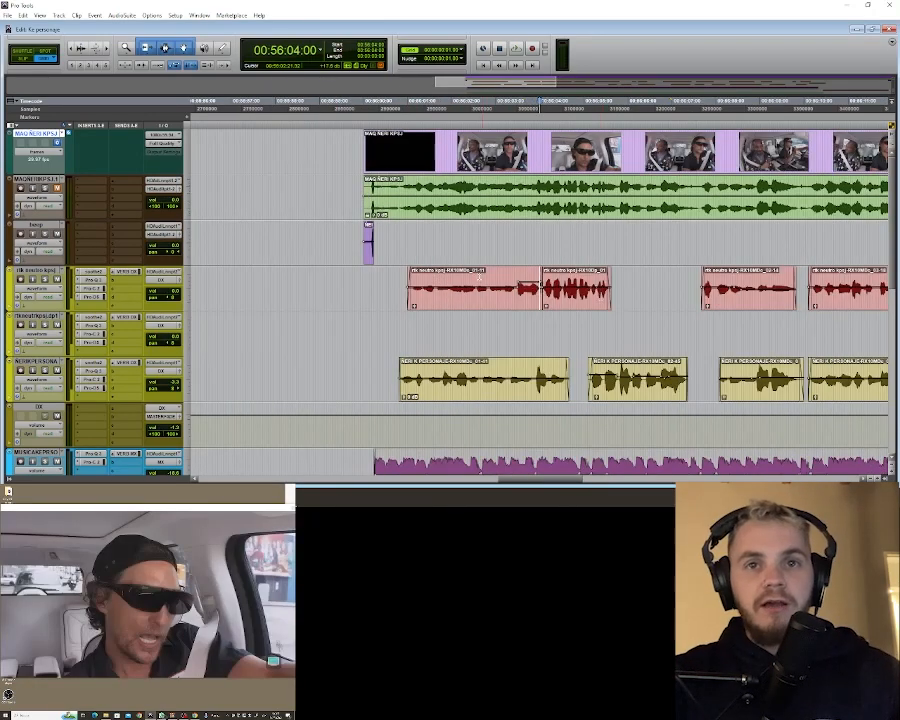
click(468, 251)
key(t)
key(r)
key(r)
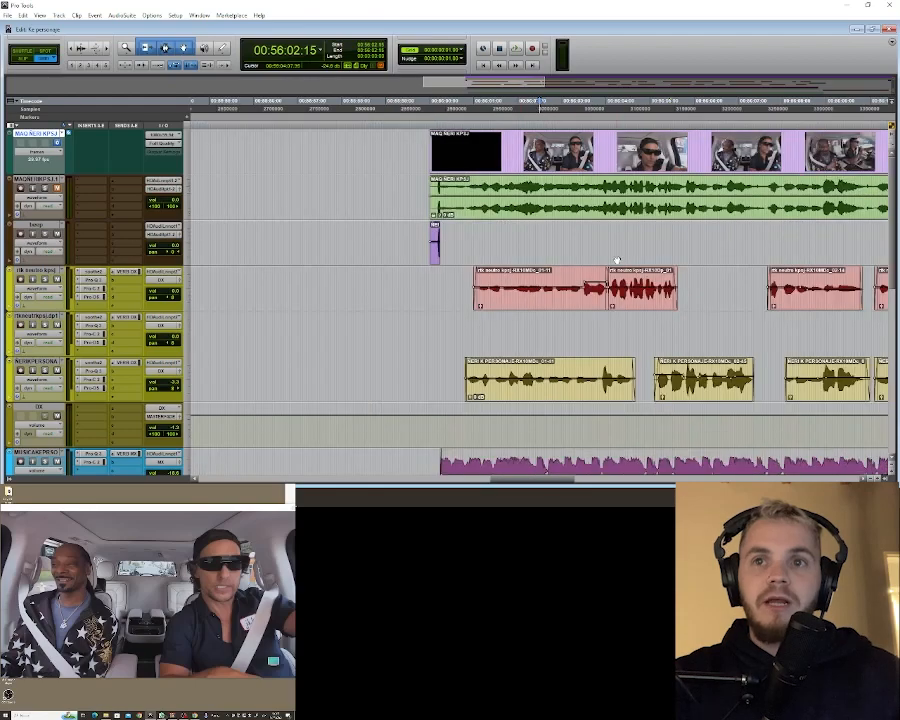
click(637, 279)
key(t)
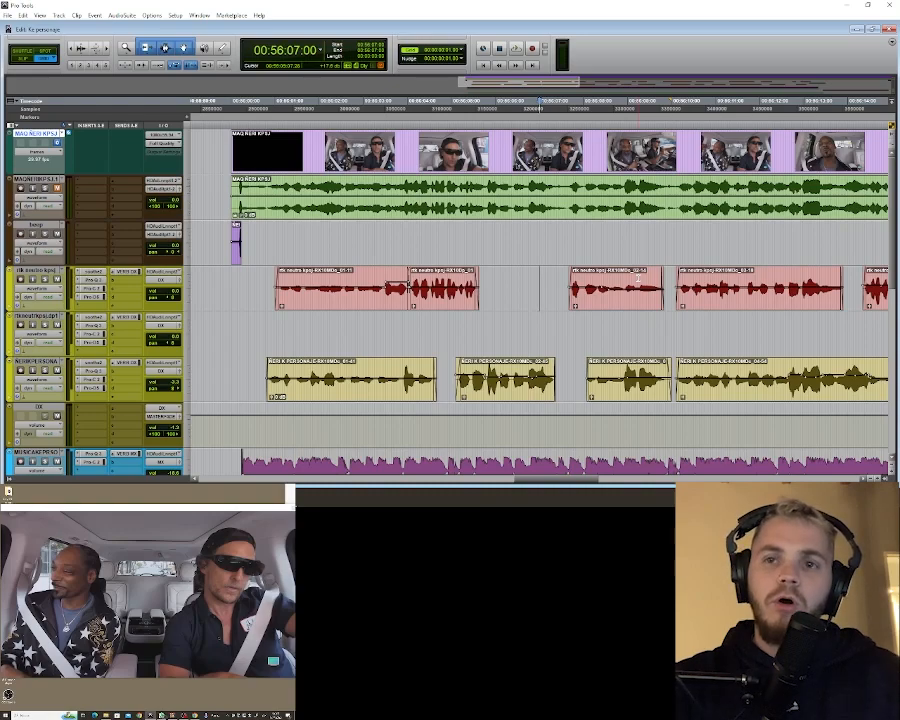
key(r)
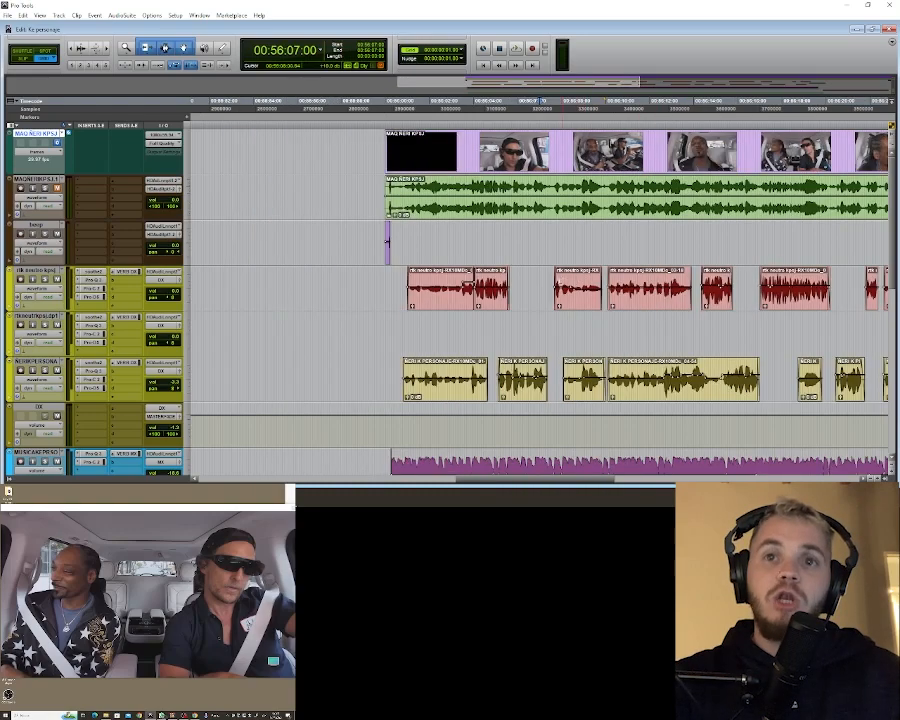
right_click(532, 272)
right_click(517, 272)
click(510, 272)
click(511, 272)
click(535, 274)
key(t)
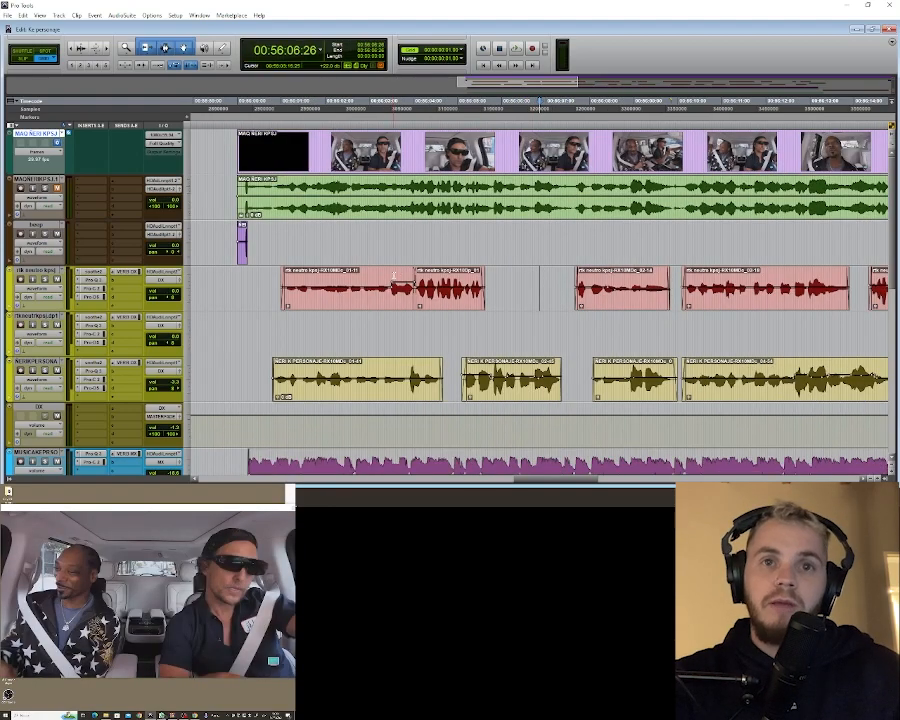
Solo the rtk neutro kpsj track and audition it from the join between its first two clips at 00:56:04:00.
click(413, 275)
key(shift+s)
key(space)
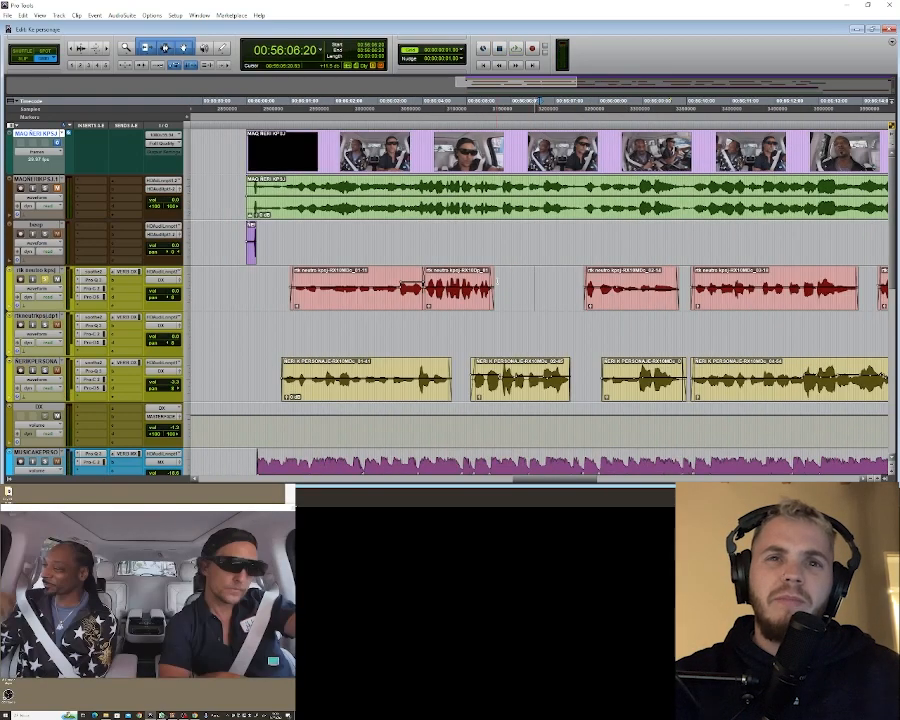
key(space)
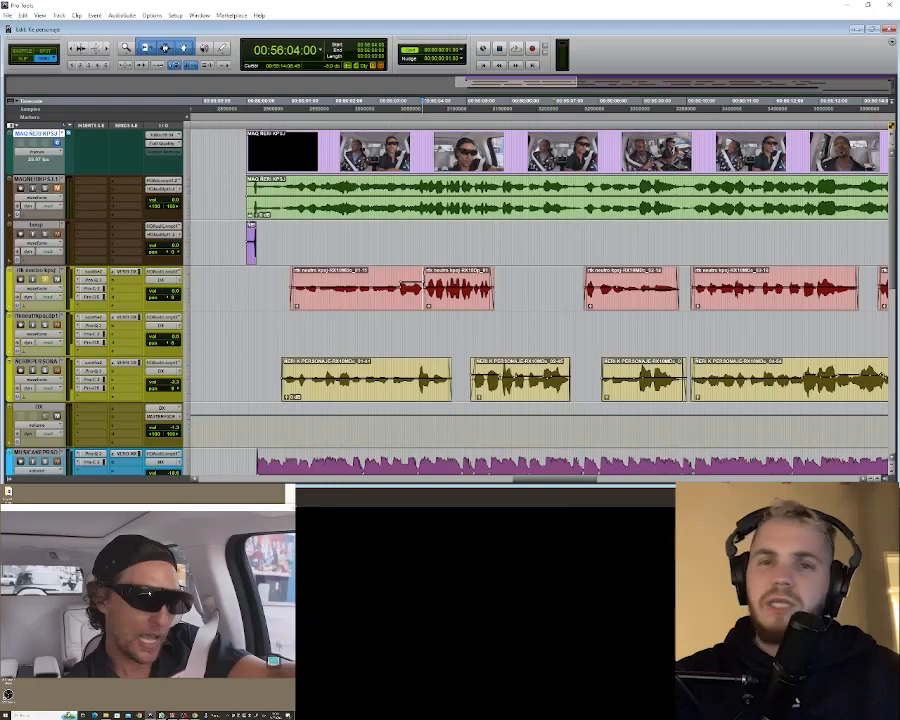
Audition the soloed ÑERIKPERSONA track from its second clip at 00:56:05:03, and locate its first clip at 00:56:00:24.
key(t)
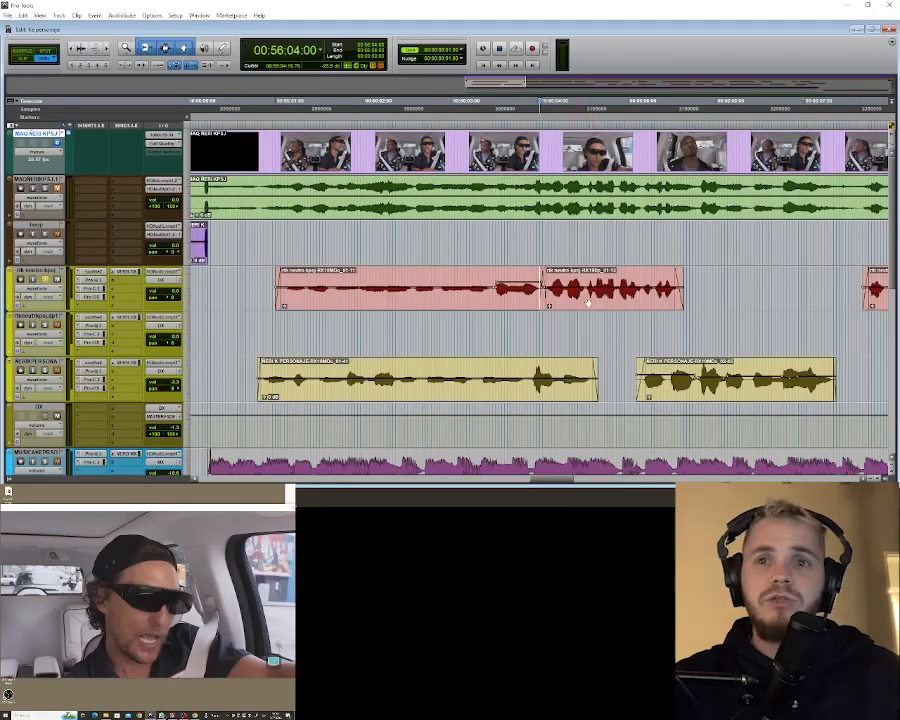
key(r)
key(space)
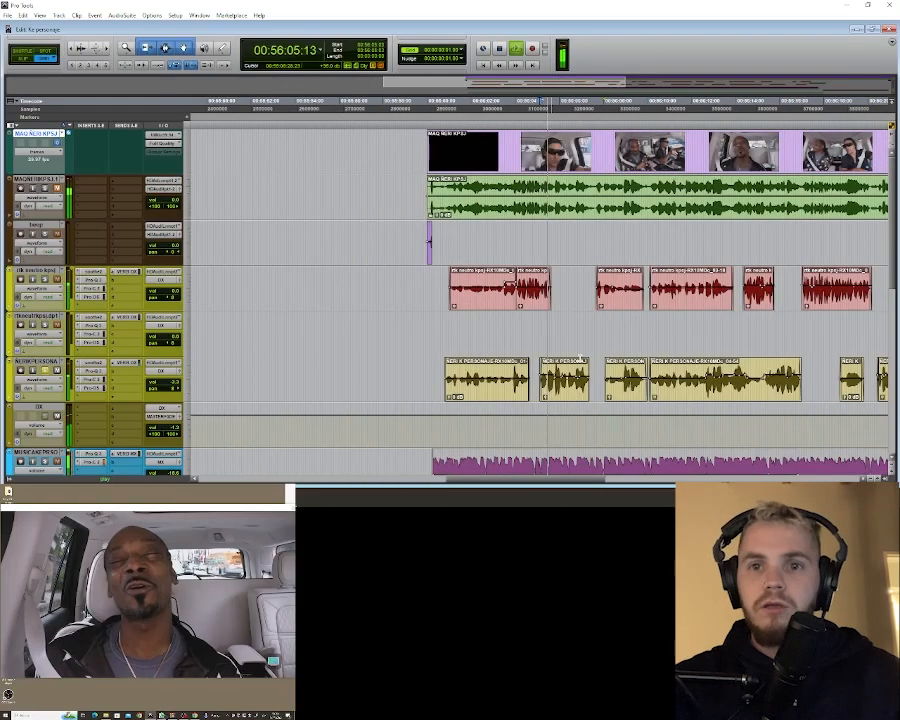
key(r)
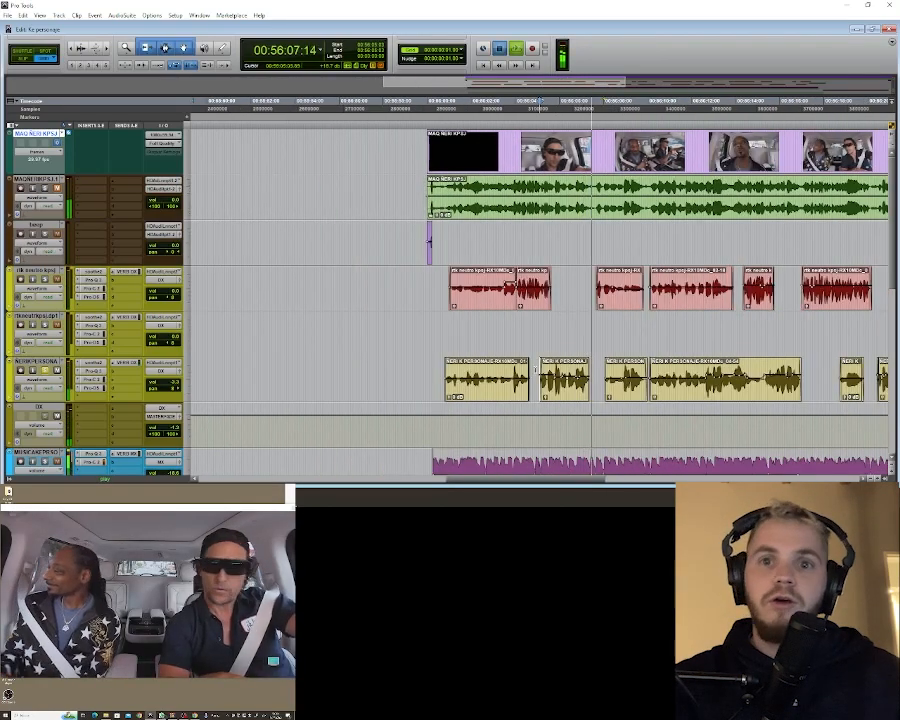
key(space)
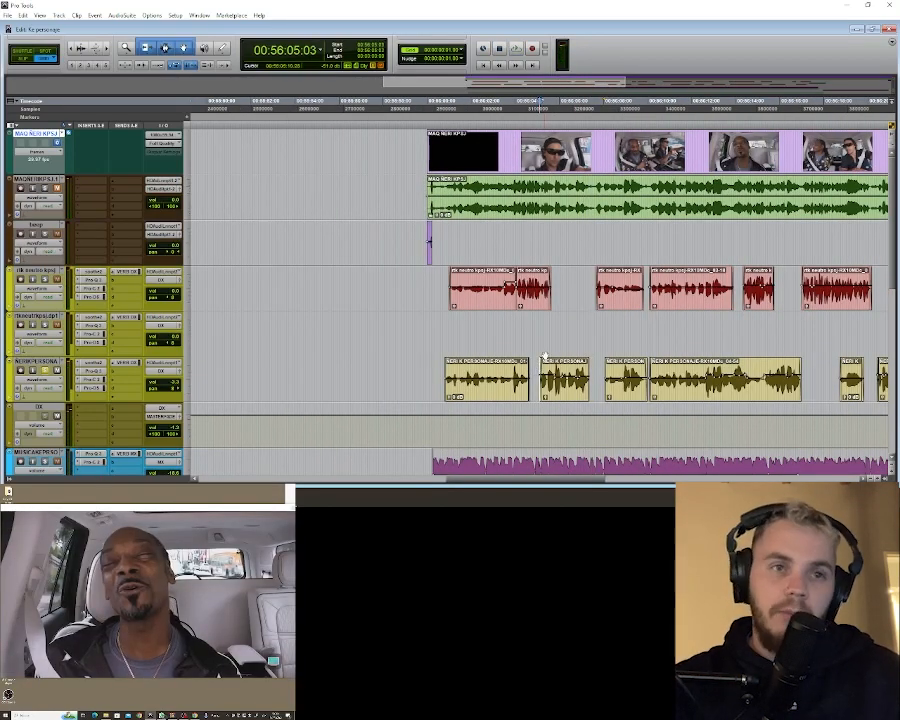
click(418, 370)
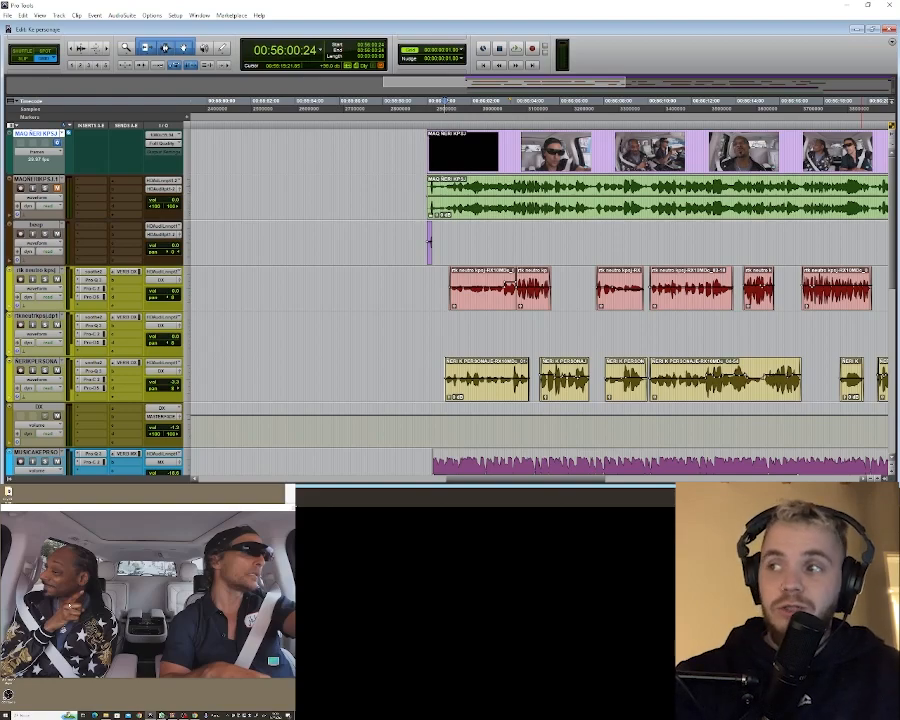
key(space)
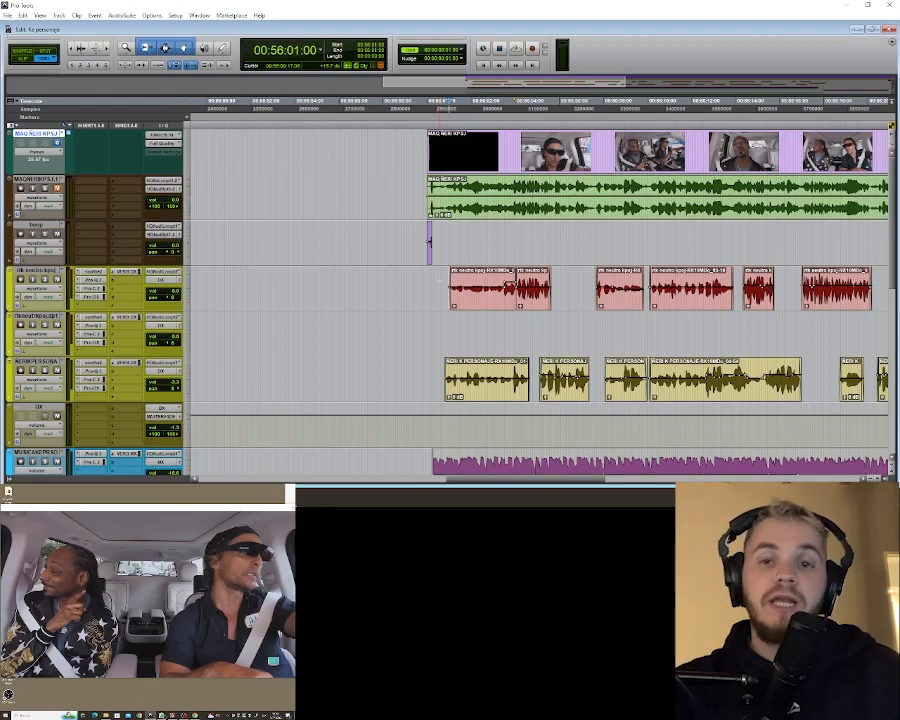
Return the cursor to the third rtk neutro kpsj clip's start at 00:56:07:20.
right_click(594, 280)
click(570, 281)
key(Tab)
key(t)
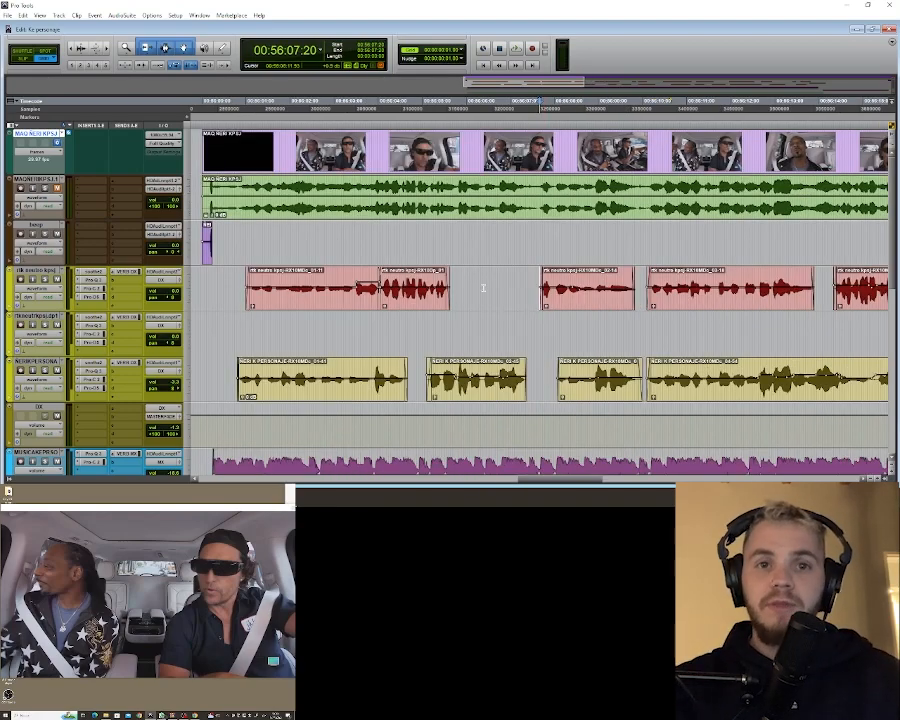
Play from the first rtk neutro kpsj clip at 00:56:01:00 with both dialogue tracks soloed.
click(234, 276)
key(Tab)
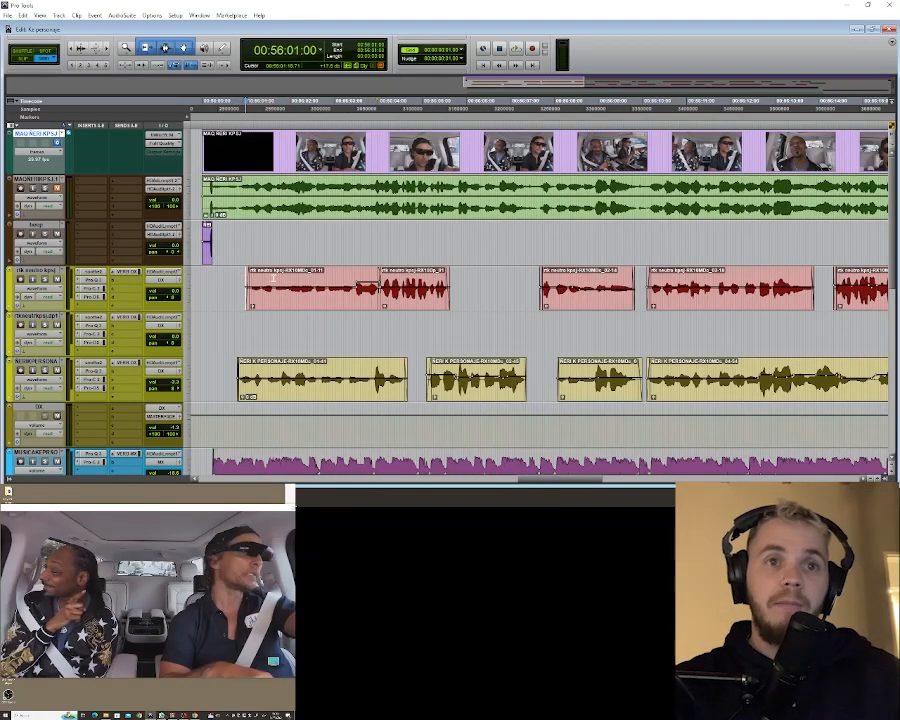
key(space)
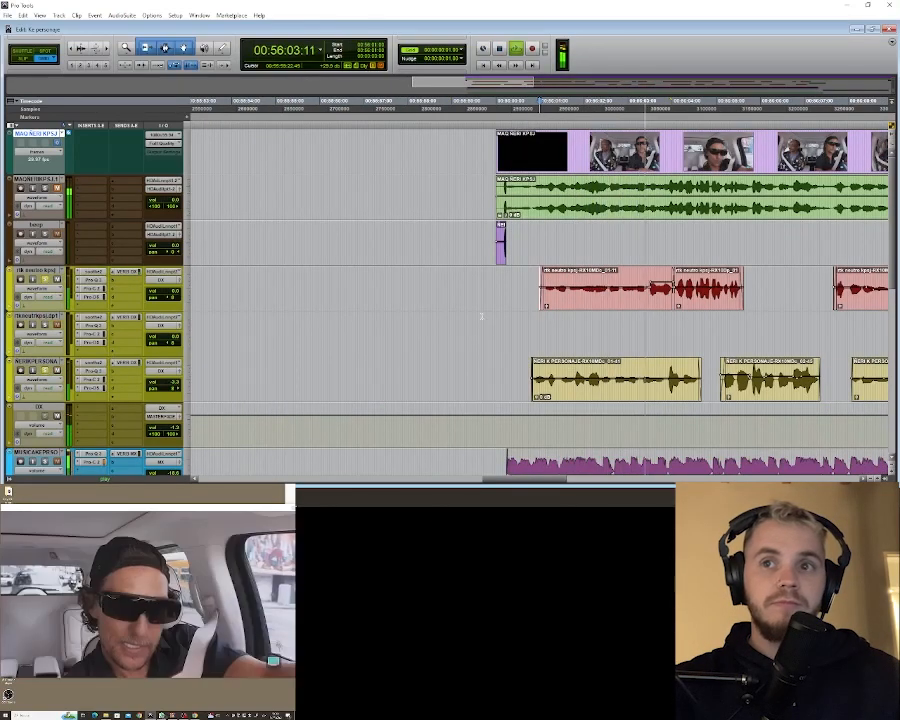
key(space)
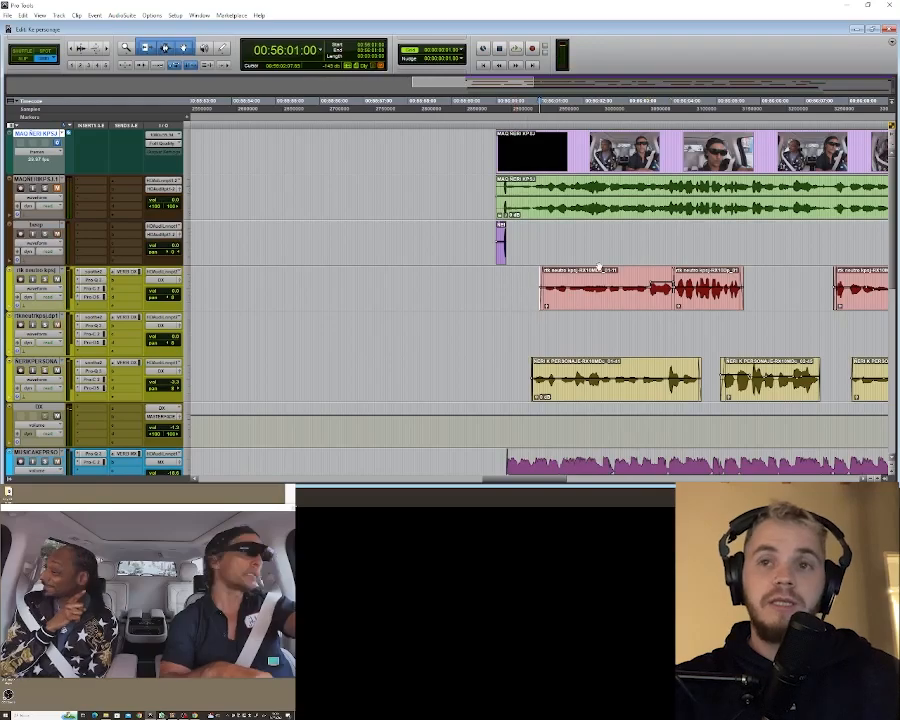
Locate the start of the clip on the upper MUSICA track at 00:56:00:07.
key(r)
click(589, 270)
key(t)
key(t)
scroll(378, 299, down, 4)
scroll(380, 310, up, 1)
key(r)
click(380, 323)
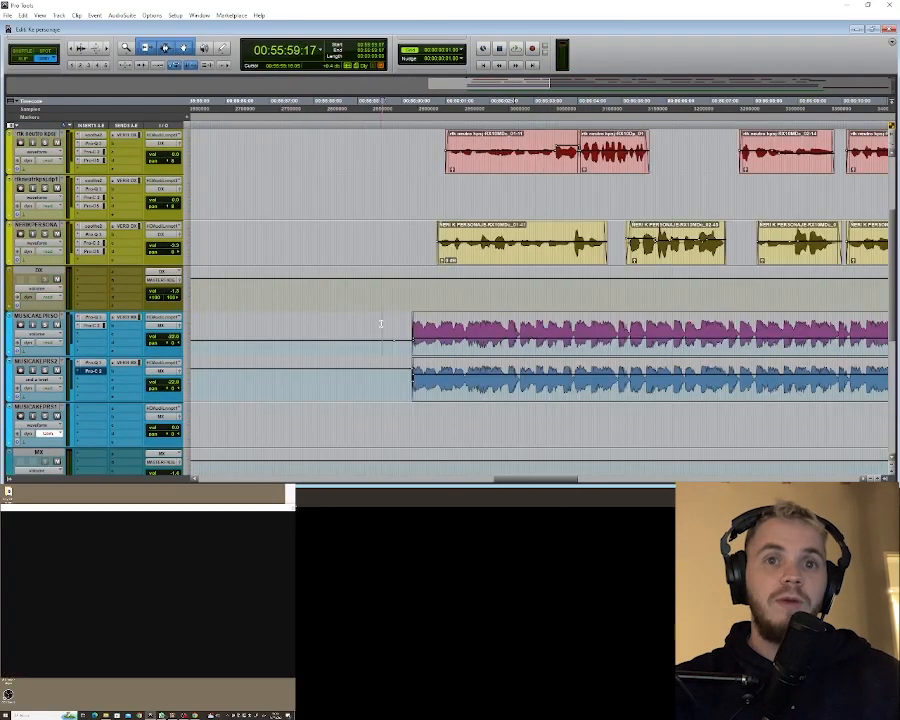
key(space)
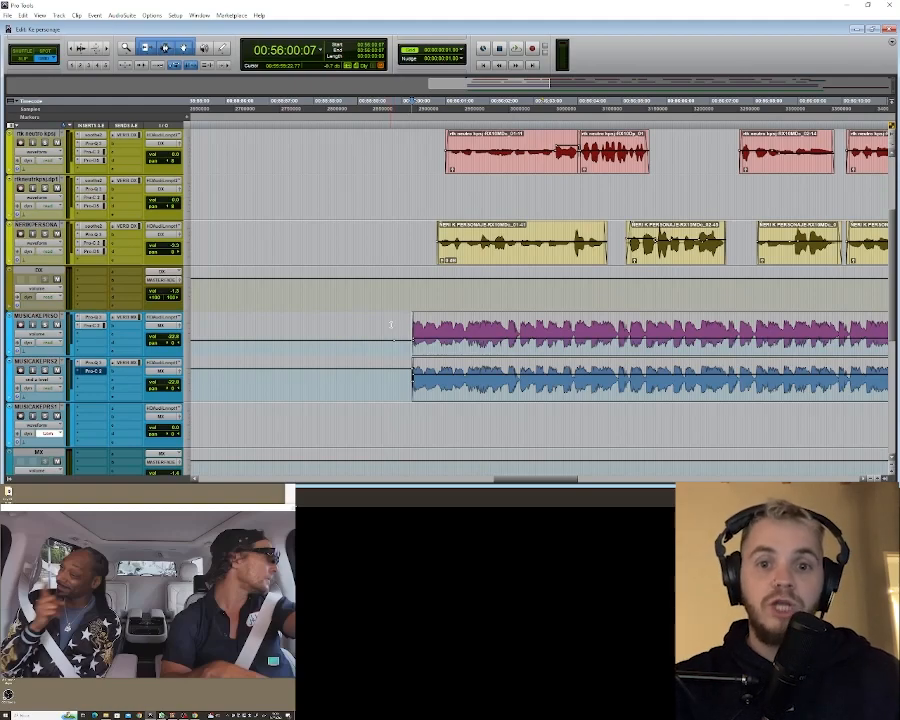
key(r)
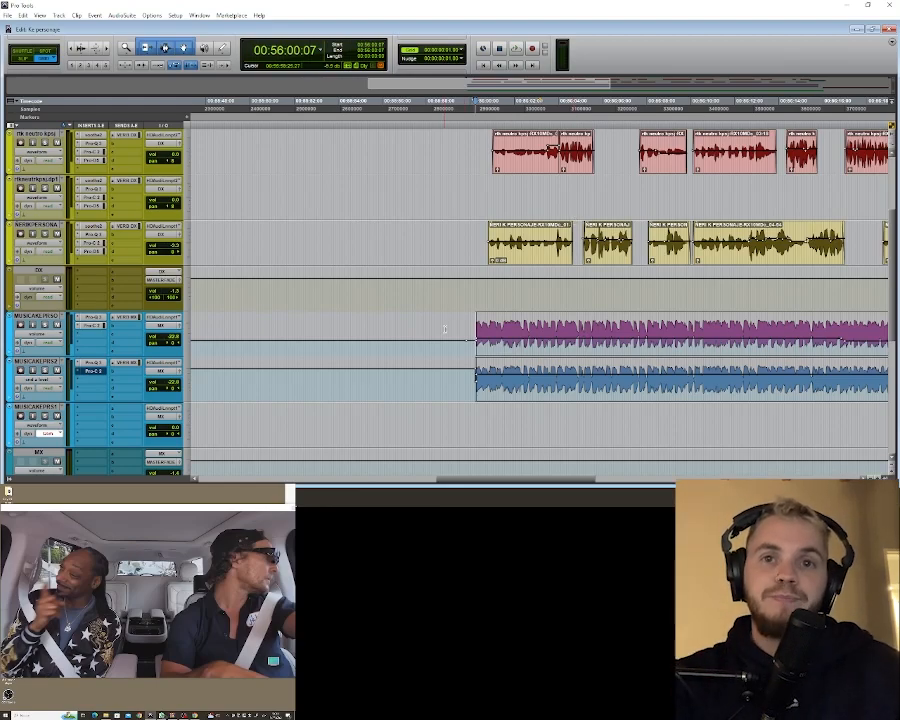
Play the dialogue and music together from 00:56:00:07, and locate 00:56:12:07 inside the fourth ÑERIKPERSONA clip.
key(space)
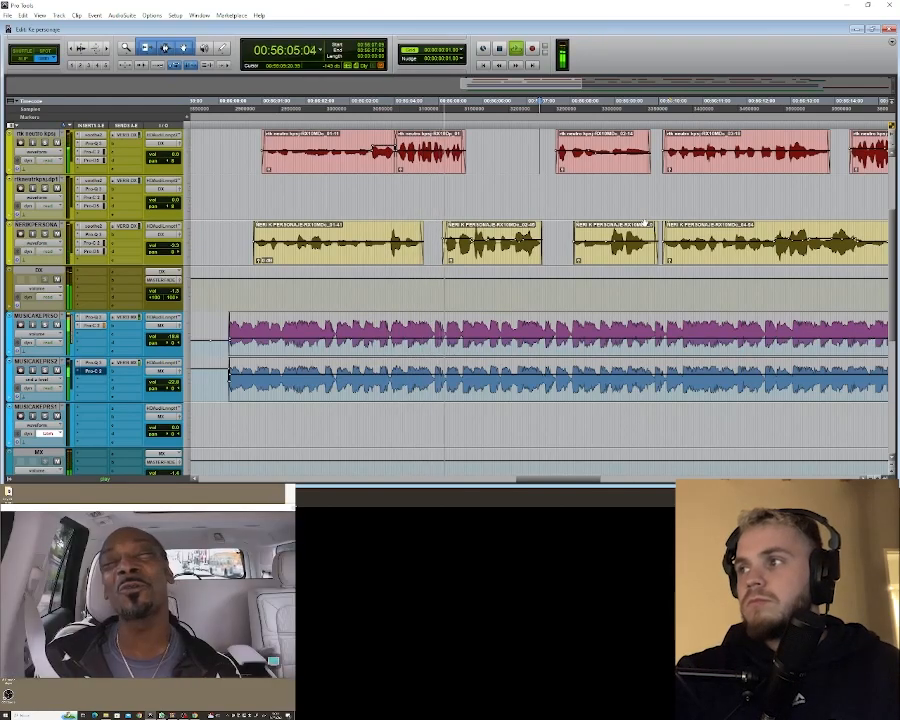
key(ctrl+bracketleft)
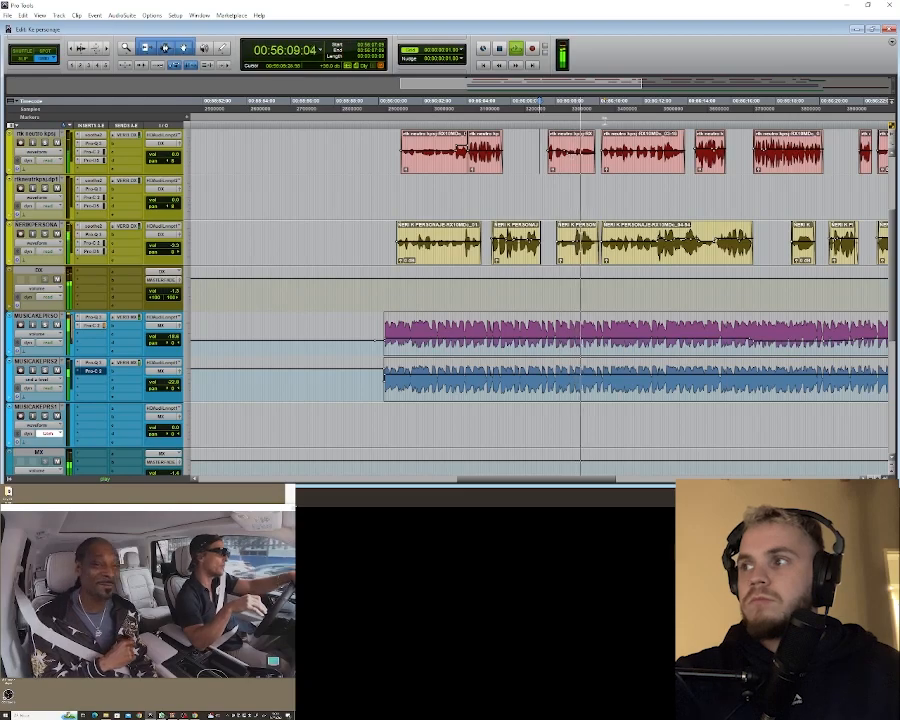
key(ctrl+bracketleft)
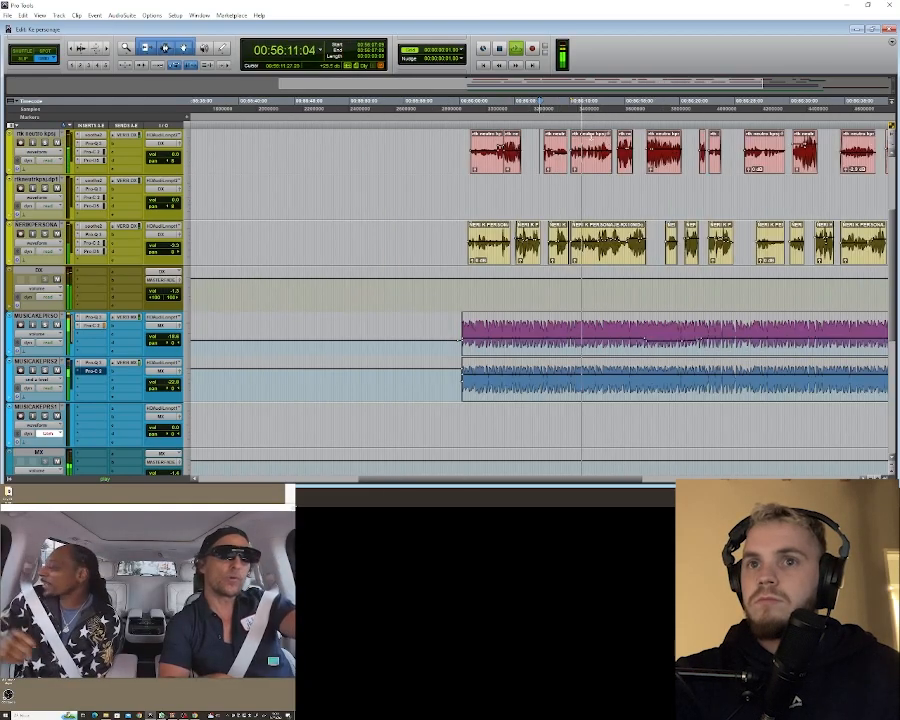
key(ctrl+bracketright)
key(ctrl+bracketright)
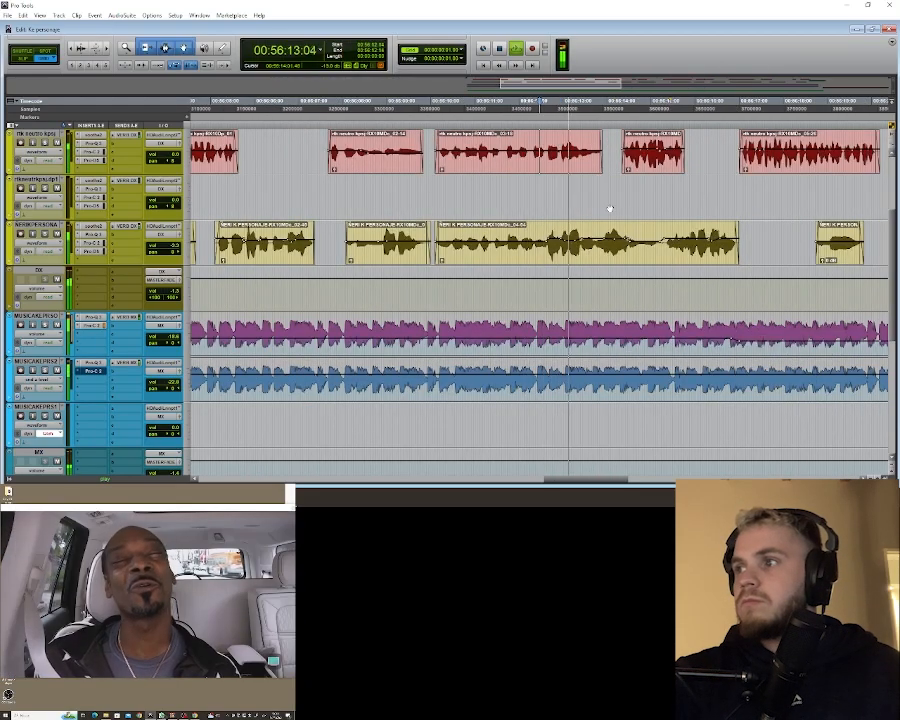
key(ctrl+bracketleft)
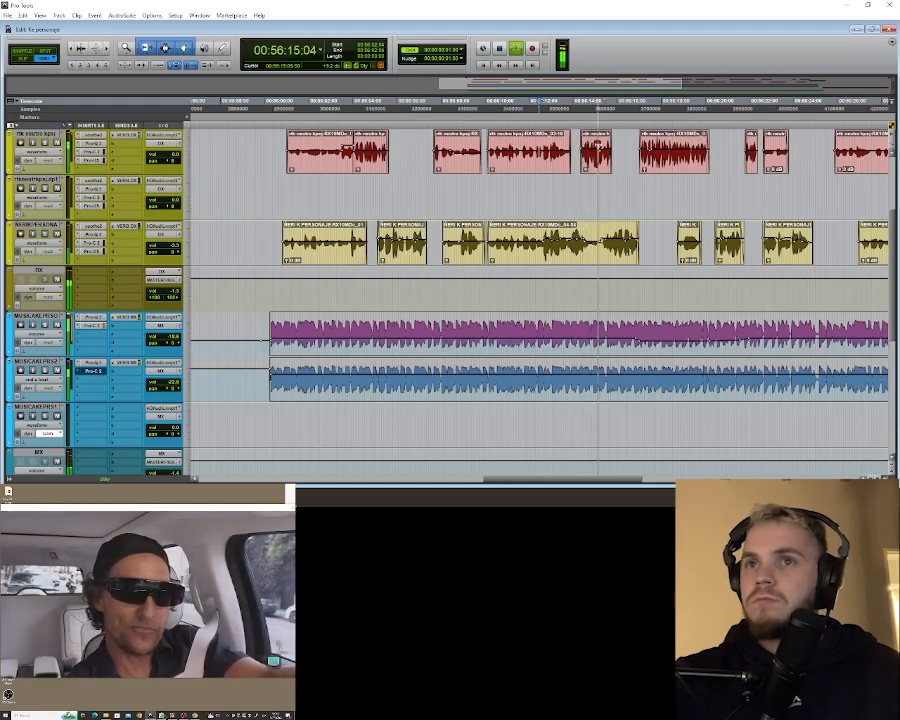
key(space)
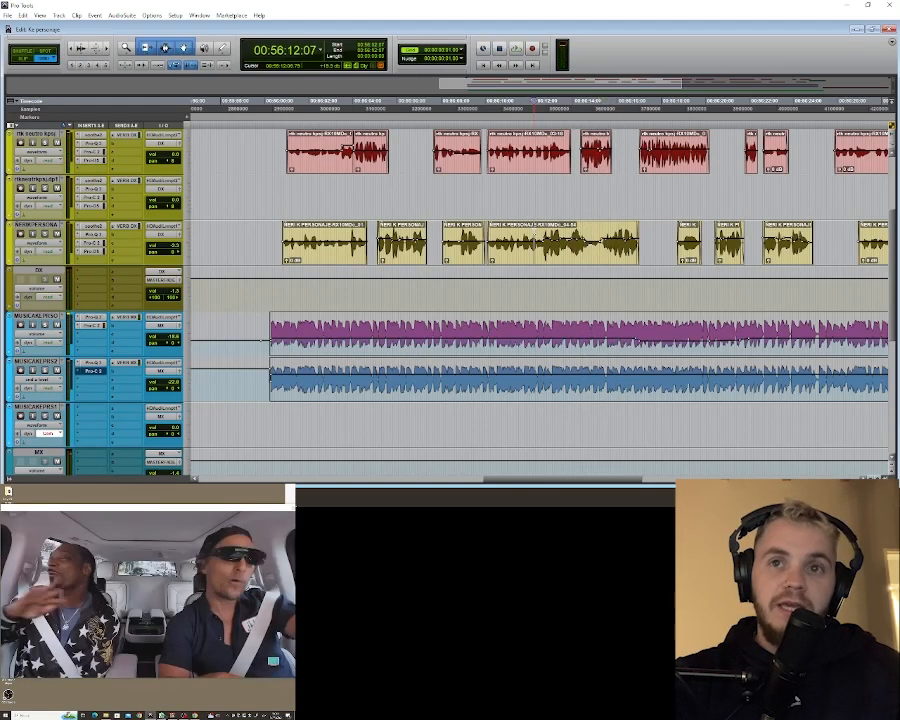
Audition the soloed ÑERIKPERSONA track from 00:56:12:07 against the music.
key(ctrl+bracketright)
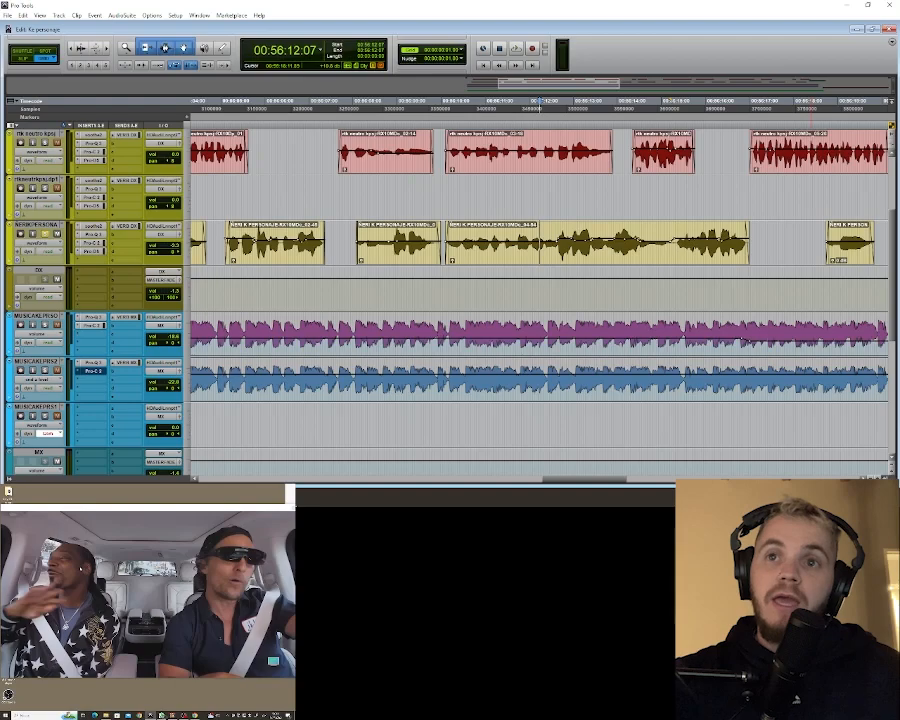
key(space)
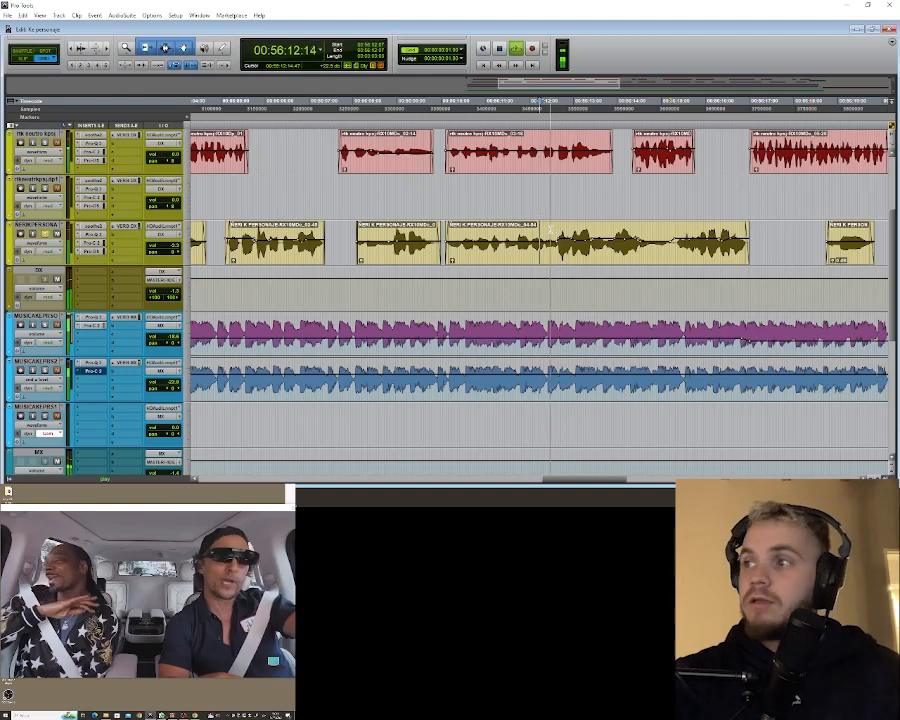
key(ctrl+bracketleft)
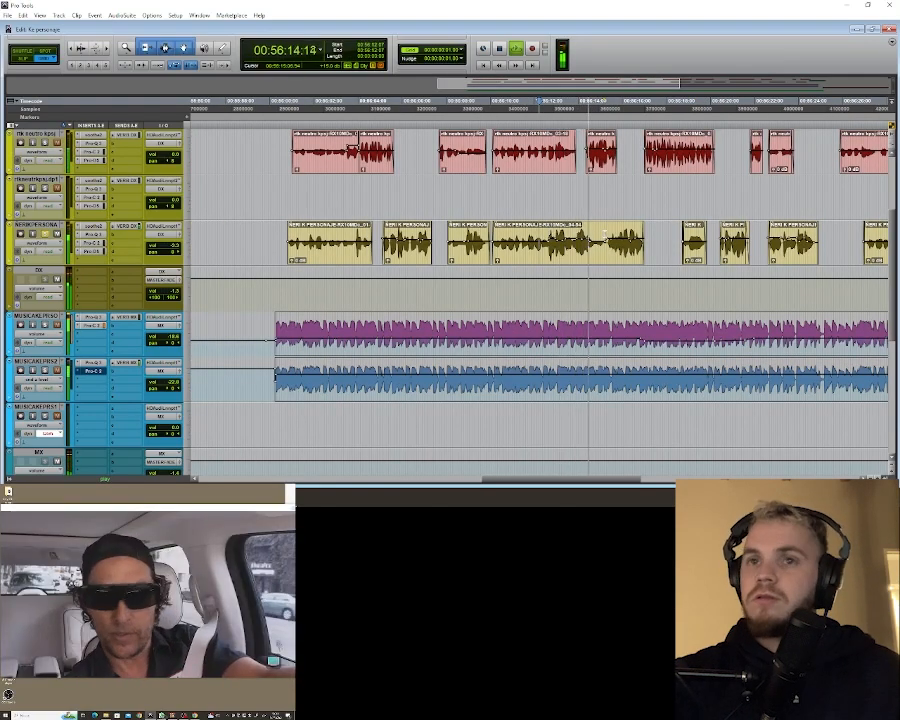
key(space)
Locate the rtk neutro kpsj clip starting at 00:56:14:10 and audition it with its track soloed.
click(583, 140)
key(ctrl+bracketright)
key(ctrl+bracketright)
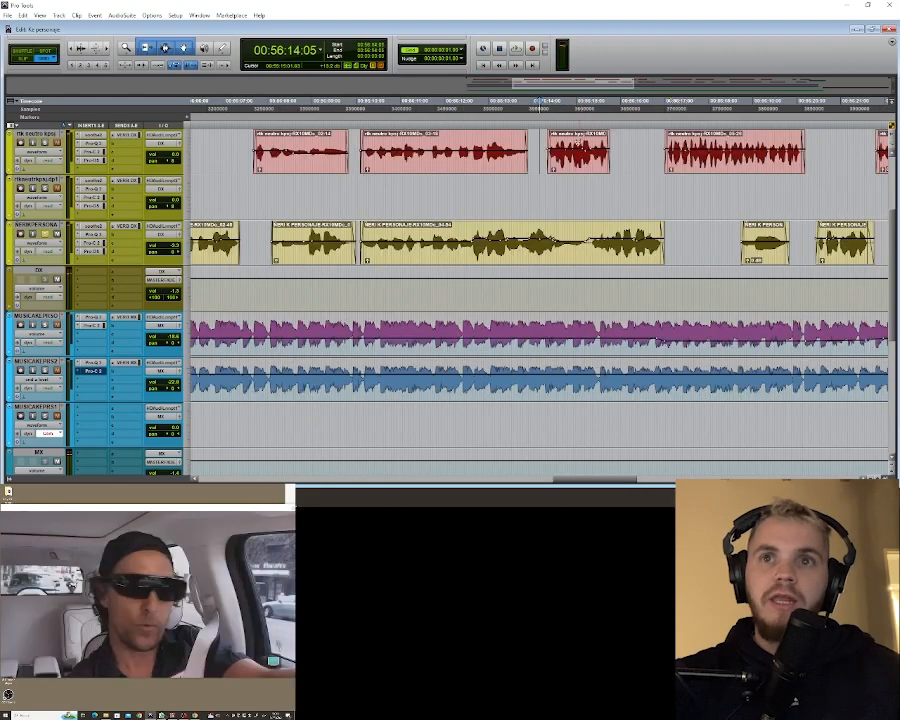
key(ctrl+bracketleft)
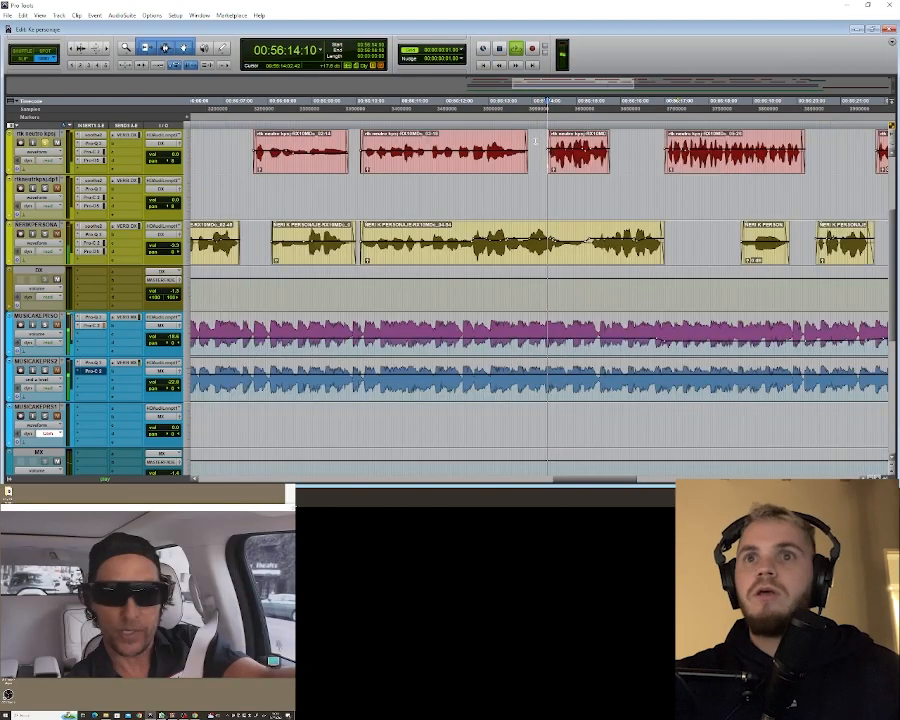
key(ctrl+bracketleft)
key(space)
key(ctrl+bracketright)
key(ctrl+bracketright)
key(space)
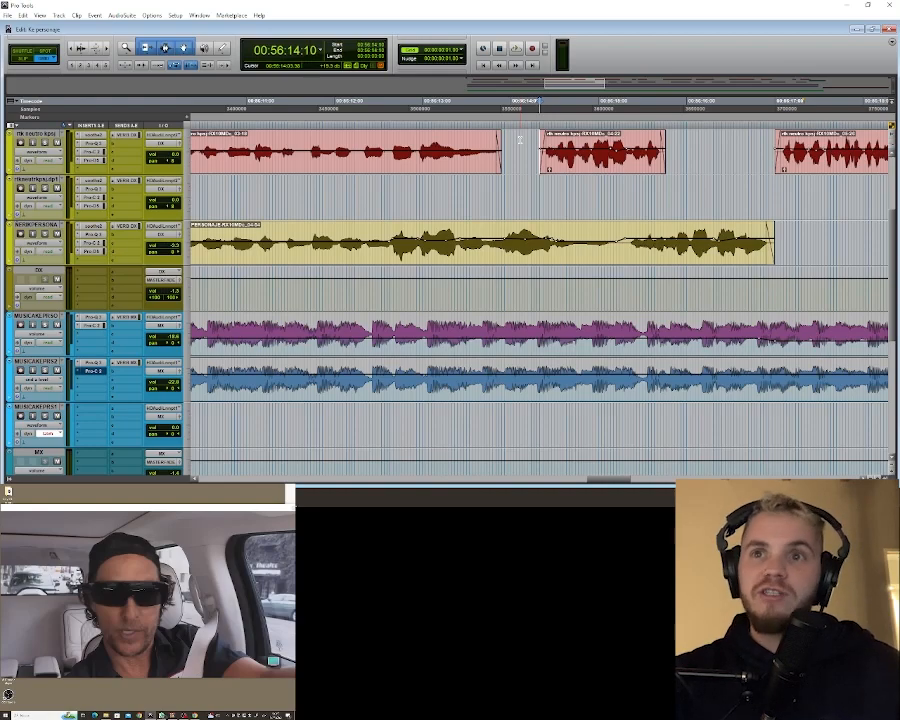
Locate the rtk neutro kpsj clip start at 00:56:17:00, and place the cursor in the gap before it at 00:56:16:01.
key(ctrl+bracketleft)
key(Tab)
key(Tab)
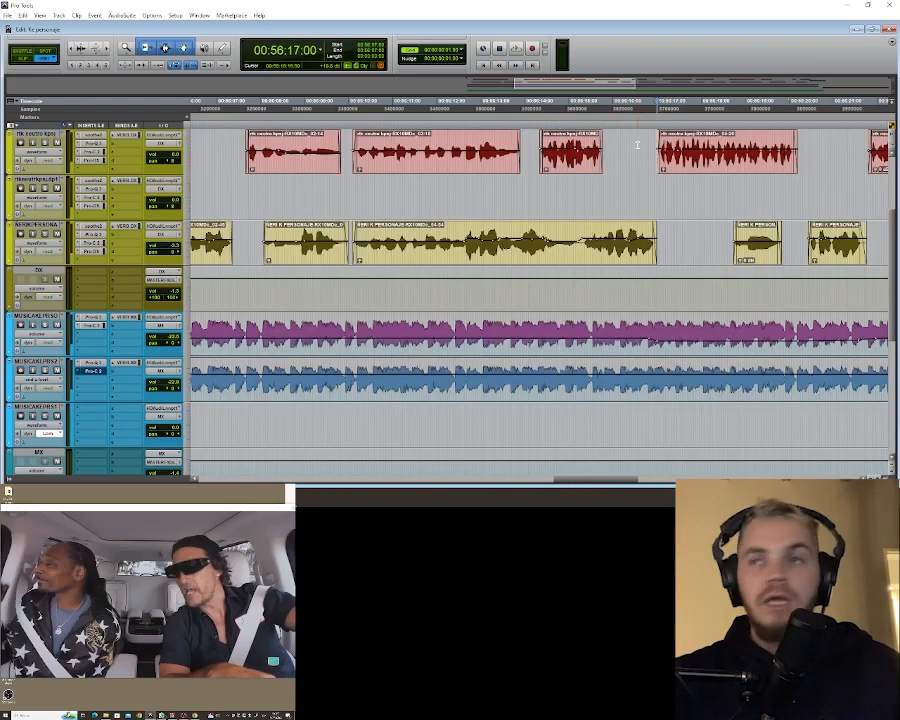
key(ctrl+bracketleft)
click(577, 134)
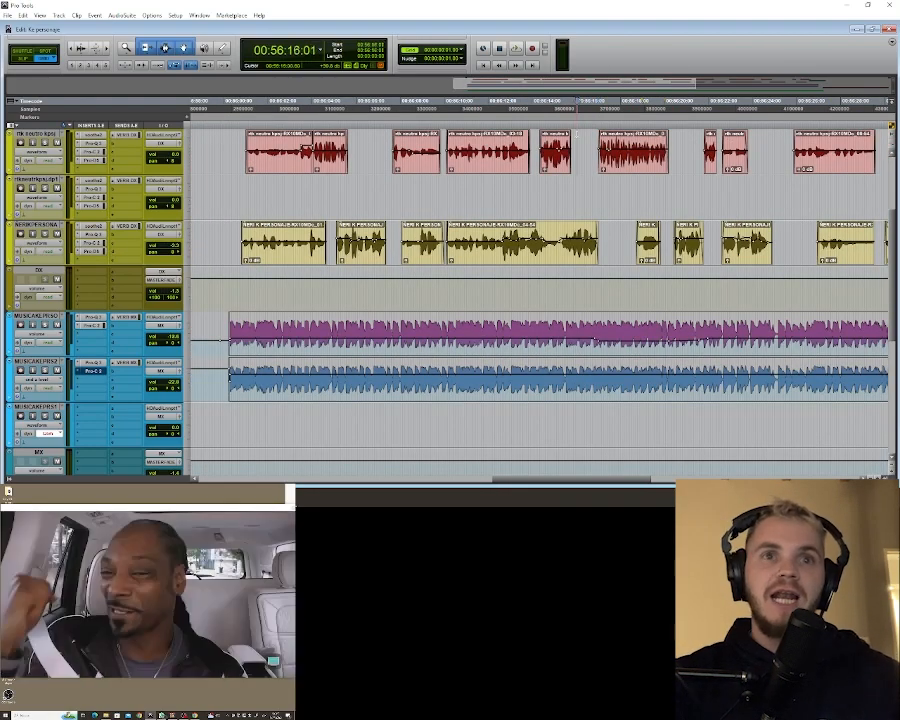
key(ctrl+bracketright)
key(ctrl+bracketright)
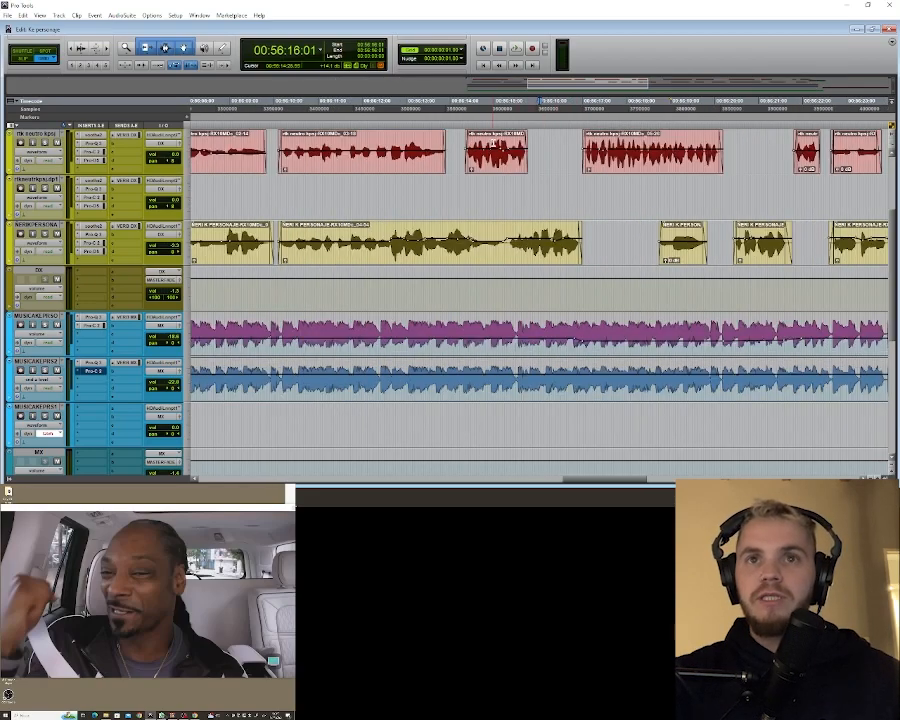
Play both dialogue tracks with the music past the 00:56:17:00 rtk neutro kpsj clip, and return the cursor to its start.
click(461, 141)
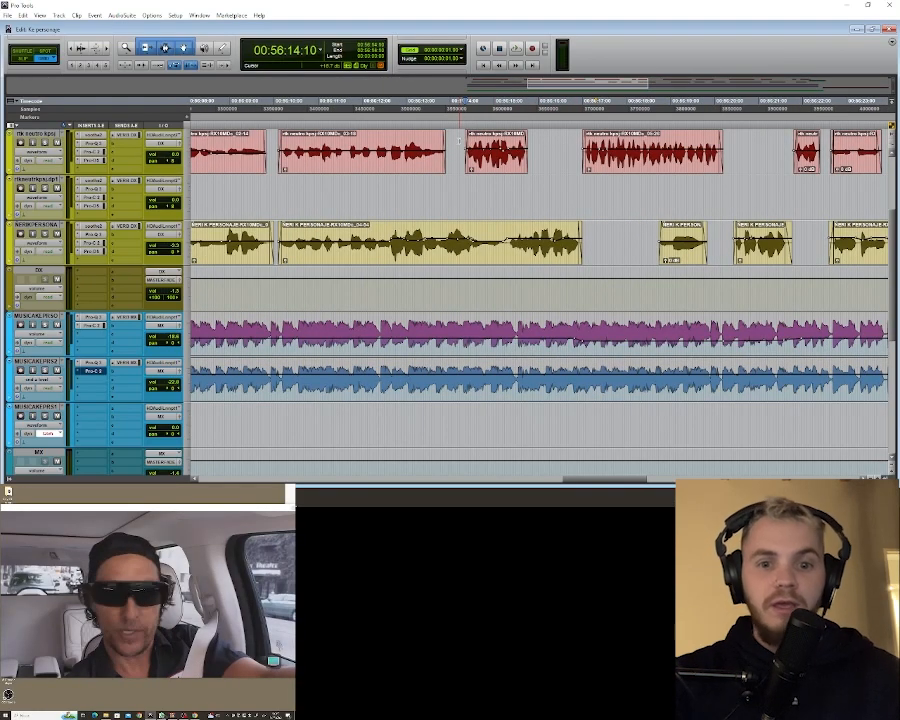
key(space)
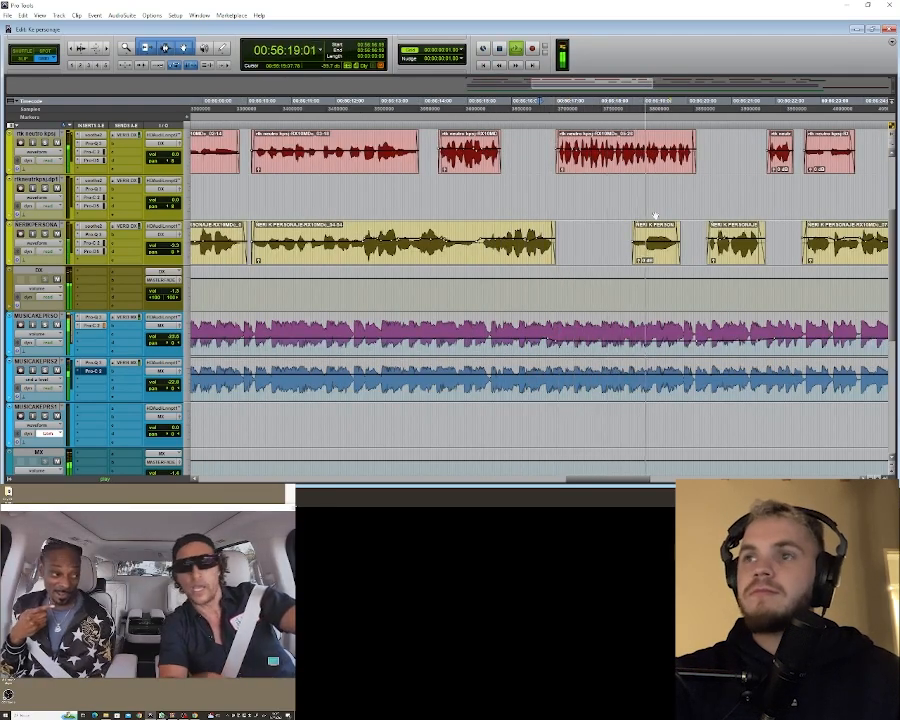
key(space)
click(541, 144)
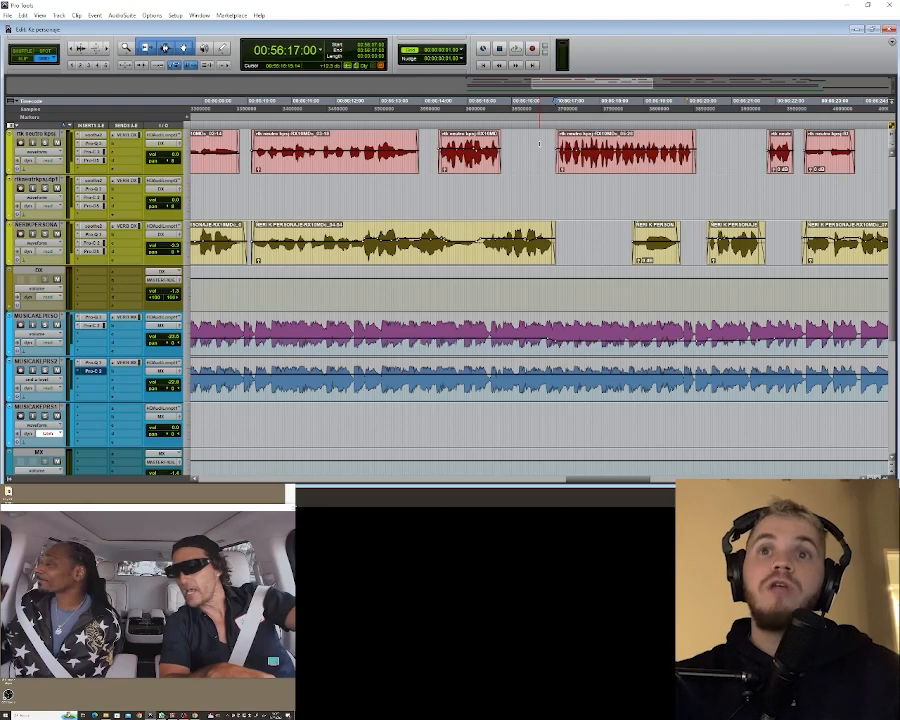
Mark a range on the rtk neutro kpsj track from 00:56:08:12 across two clips, and return to the clip start at 00:56:17:00.
key(ctrl+bracketleft)
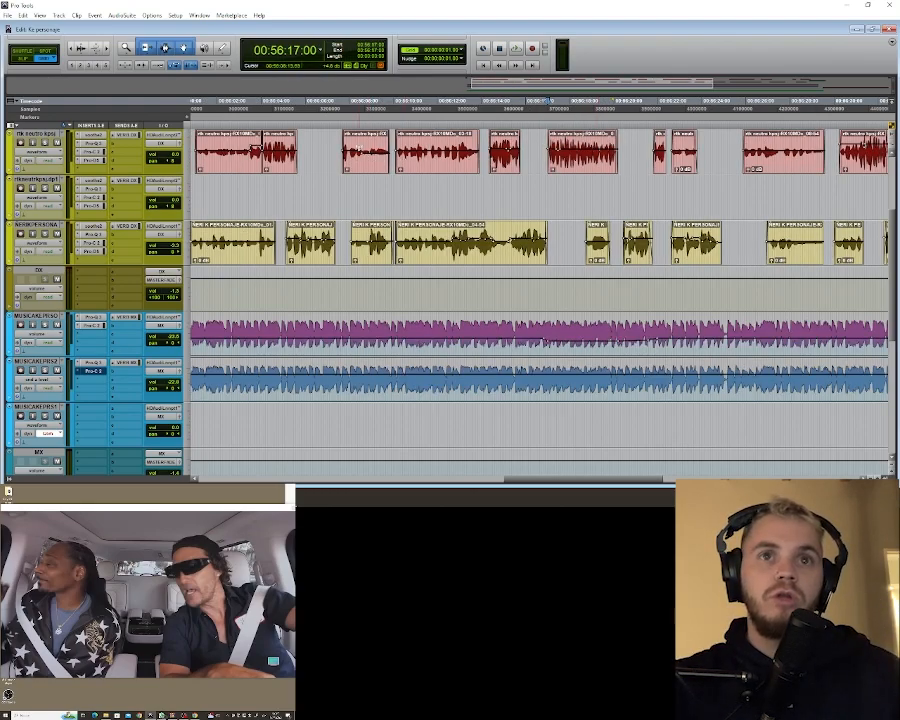
drag(357, 150, 450, 144)
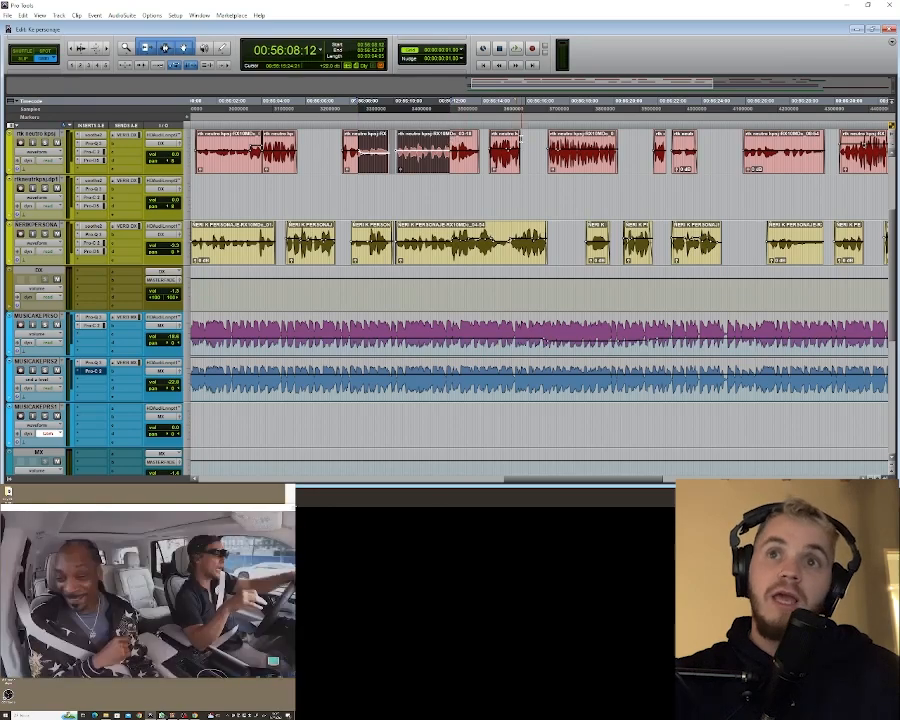
click(528, 148)
key(Tab)
key(t)
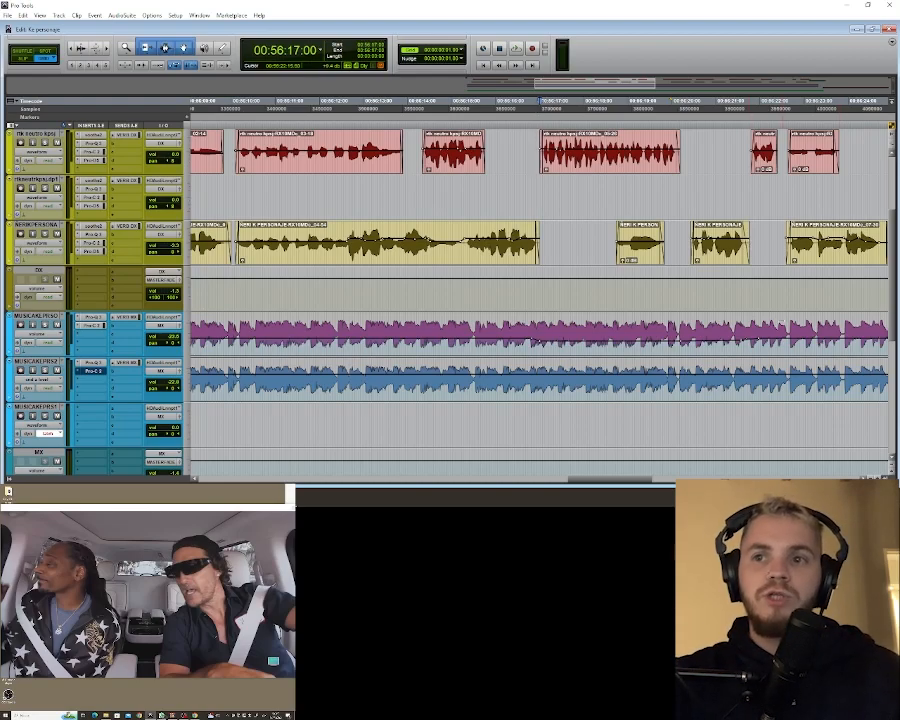
Select the volume automation dip on the upper MUSICA track from 00:56:16:24 to 00:56:22:01.
key(r)
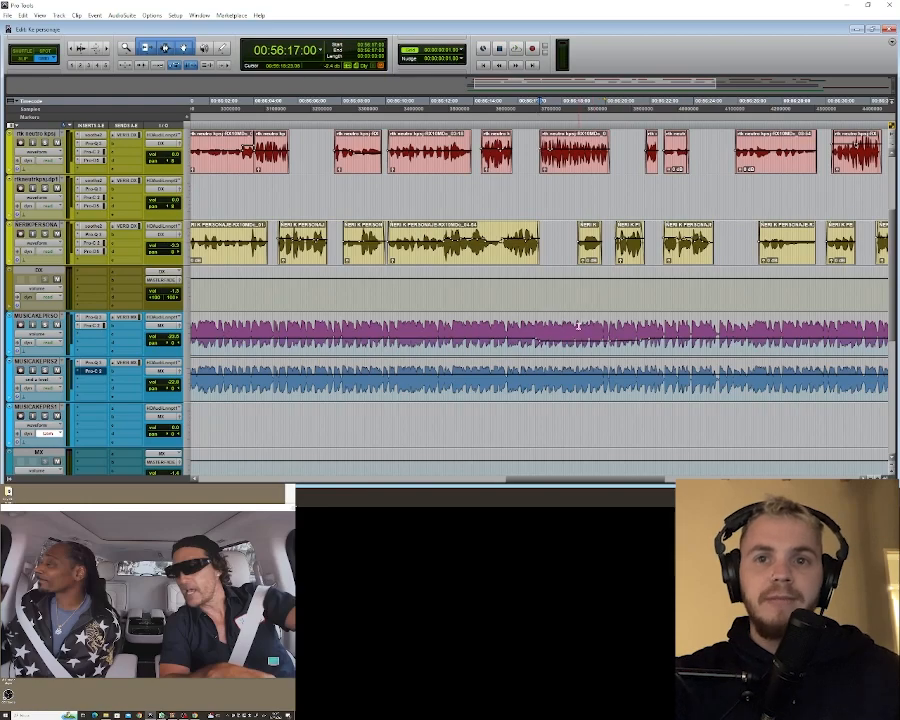
key(t)
key(t)
key(r)
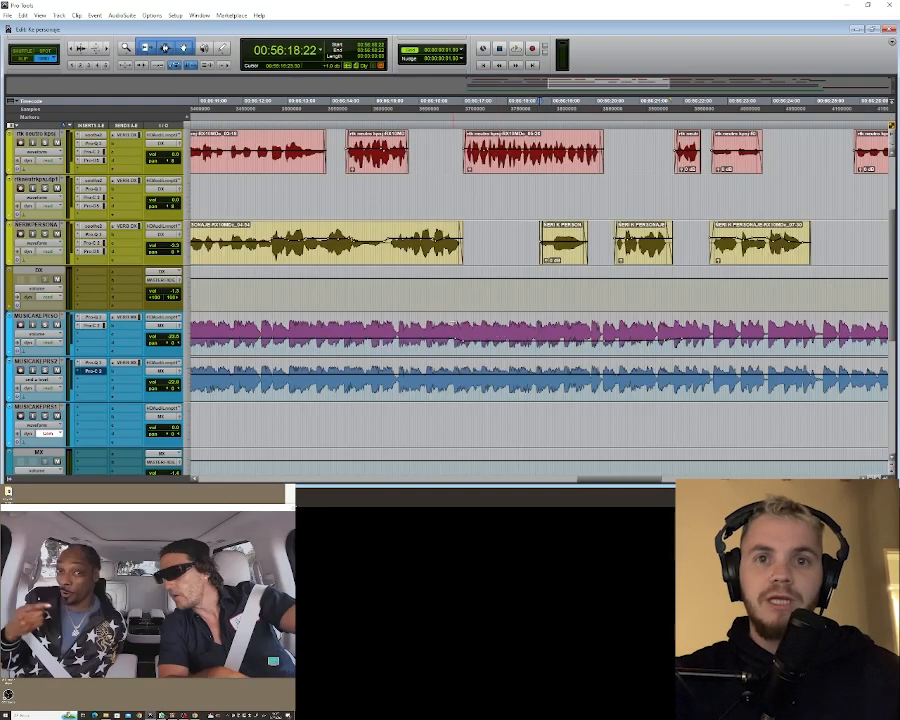
drag(453, 337, 683, 349)
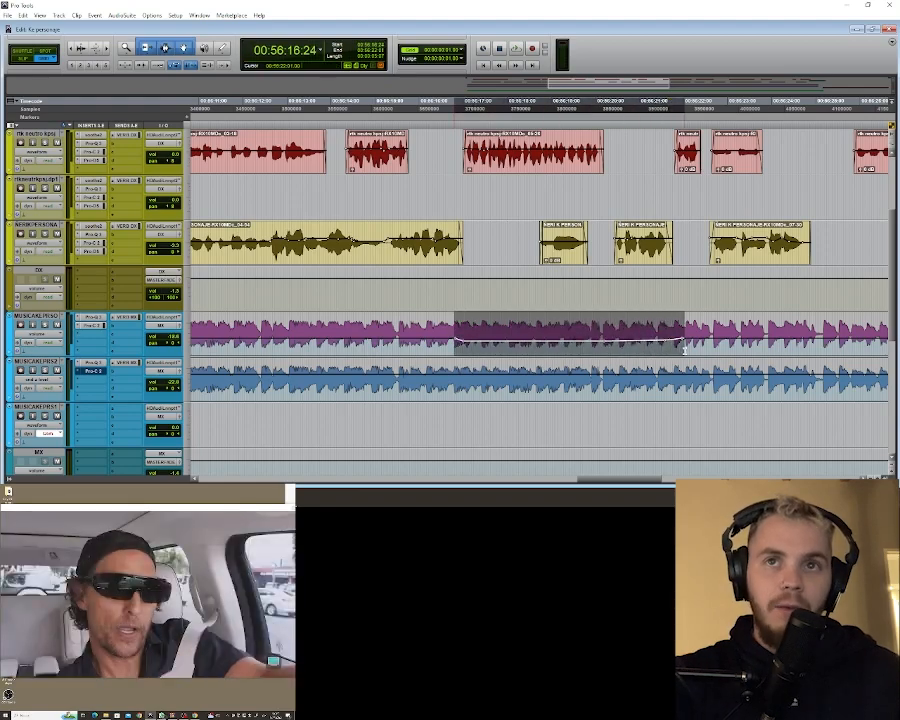
Play the full mix from 00:56:16:20 to hear the music's volume dip under the dialogue.
click(449, 146)
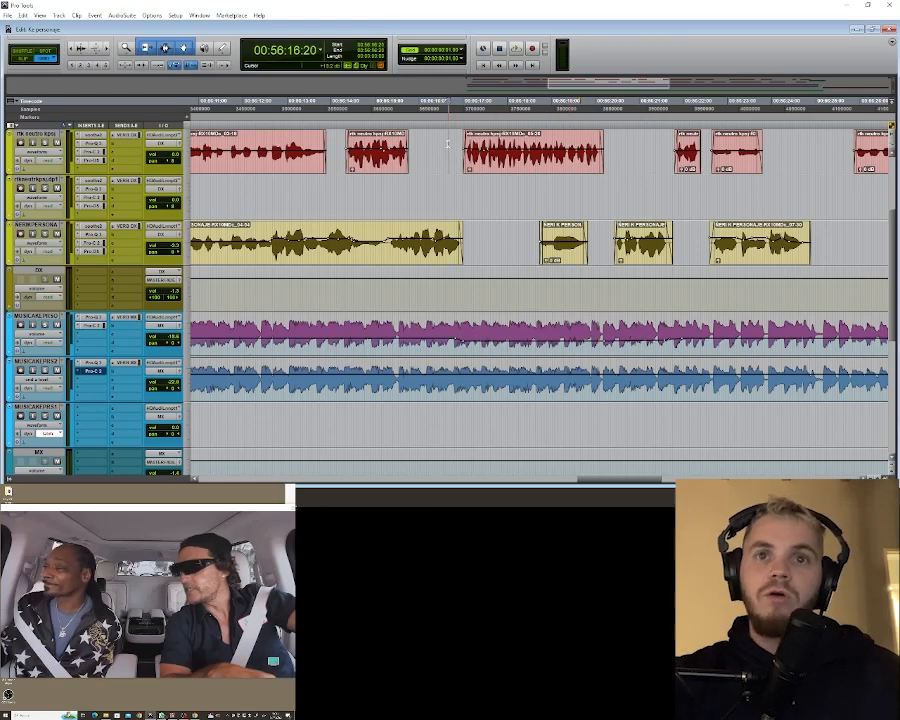
key(space)
key(r)
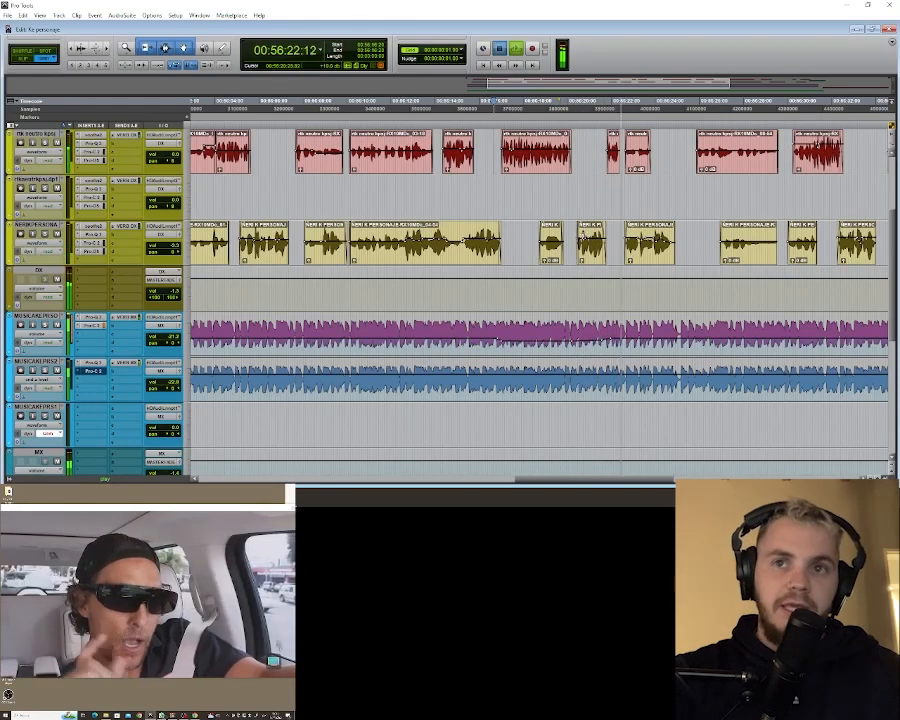
key(space)
Audition the ÑERIKPERSONA clip at 00:56:20:13 with its track soloed, and return the cursor to the clip's start.
click(579, 235)
key(space)
key(t)
key(t)
key(r)
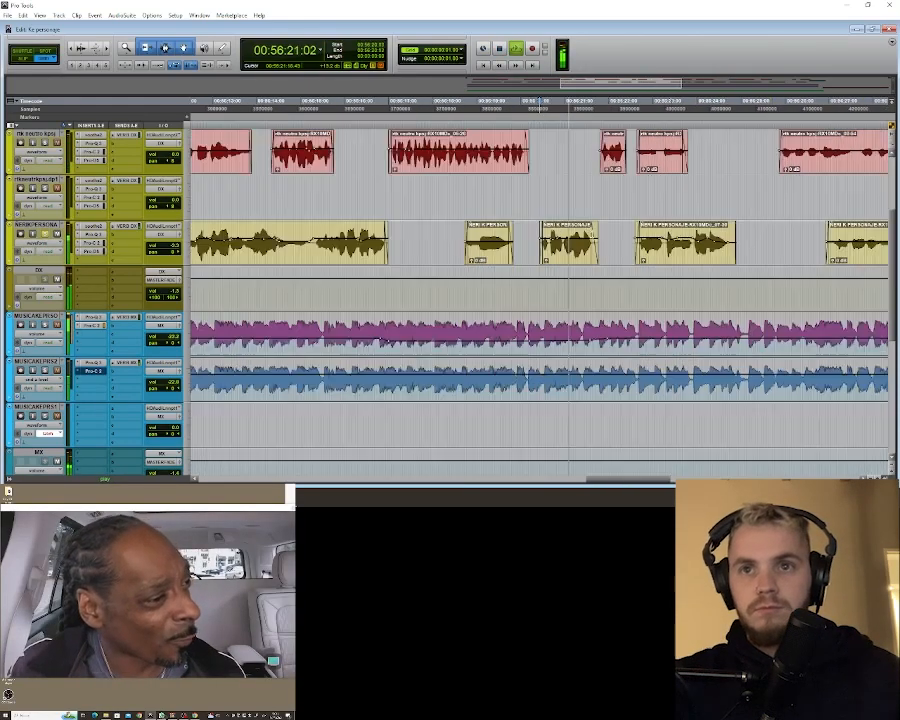
key(space)
key(r)
key(t)
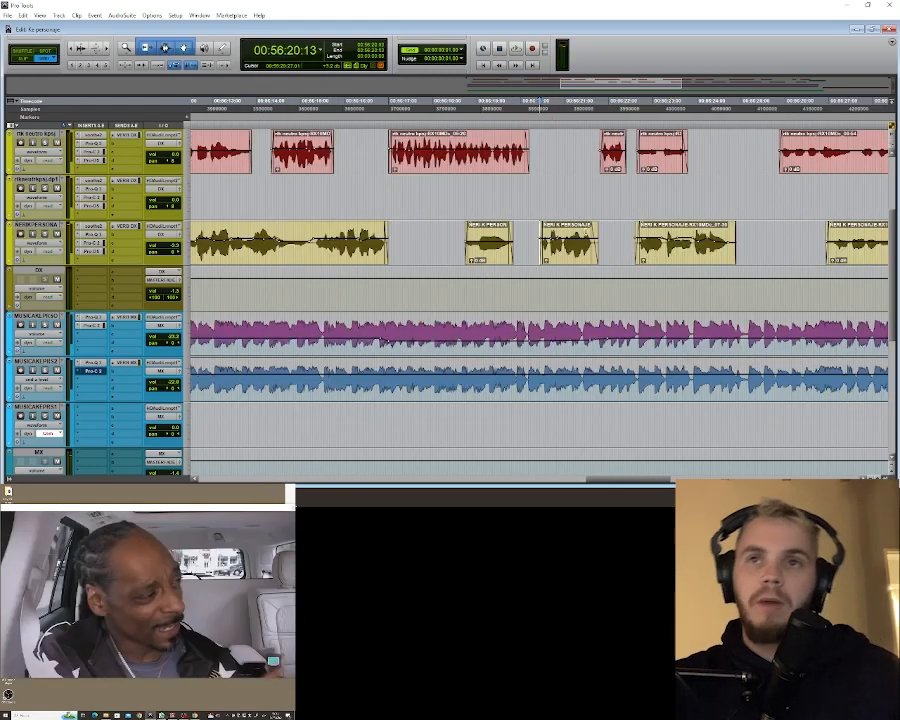
key(r)
Play both dialogue tracks with the music from the short rtk neutro kpsj clip at 00:56:21:24.
key(space)
key(r)
key(t)
key(t)
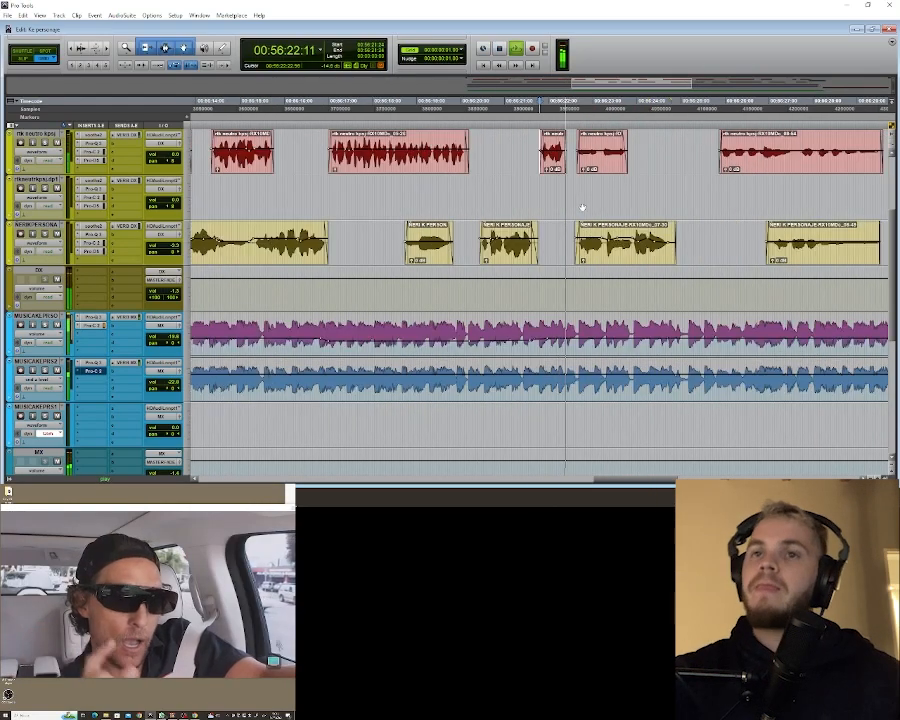
key(r)
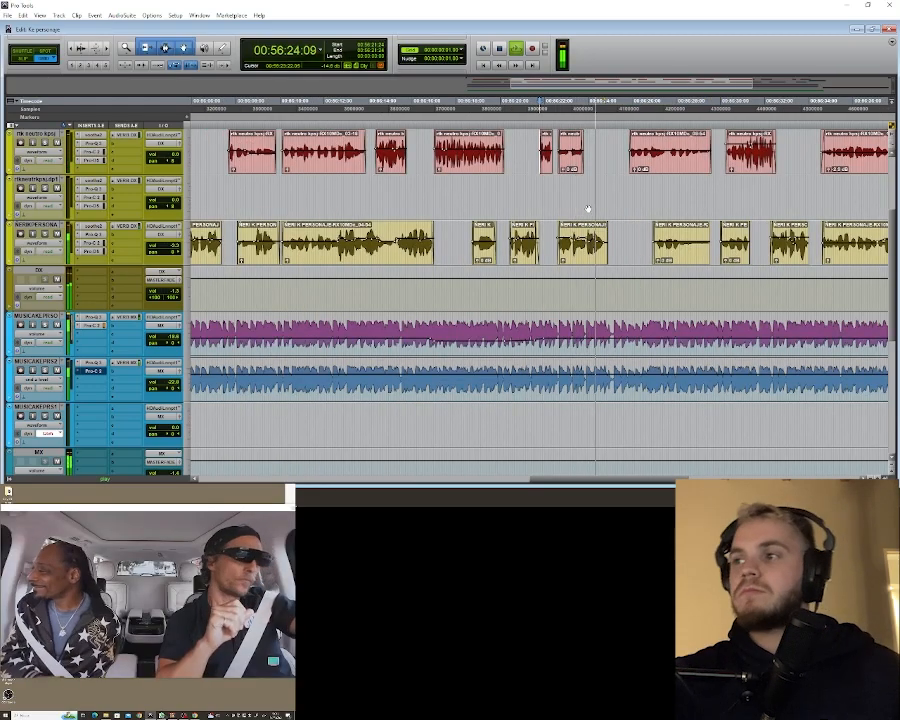
key(r)
key(t)
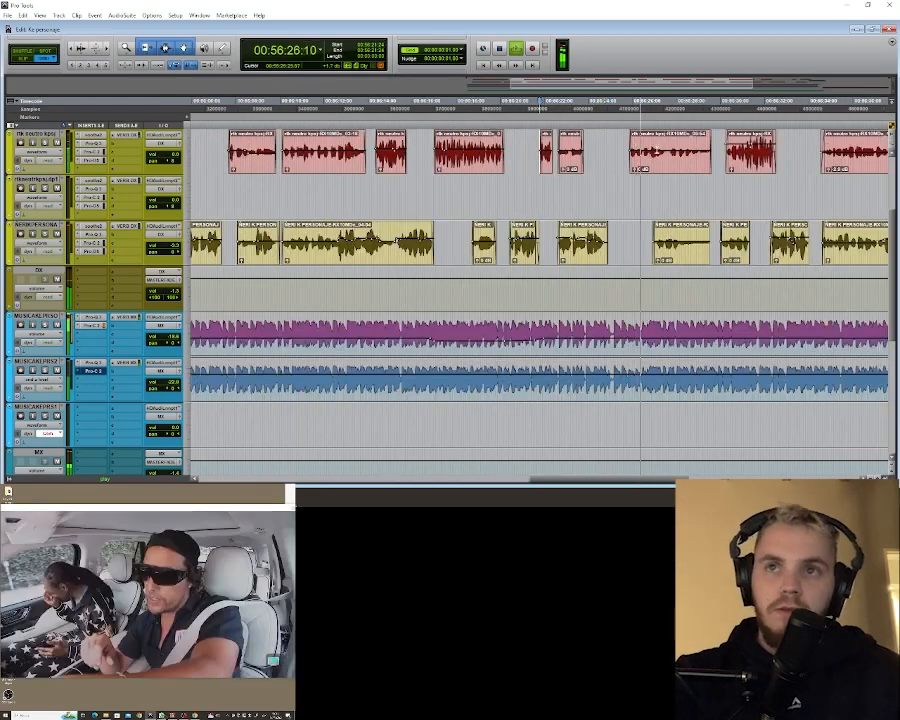
Play the overlapping rtk neutro kpsj and ÑERIKPERSONA clips from 00:56:30:01.
key(r)
key(t)
key(t)
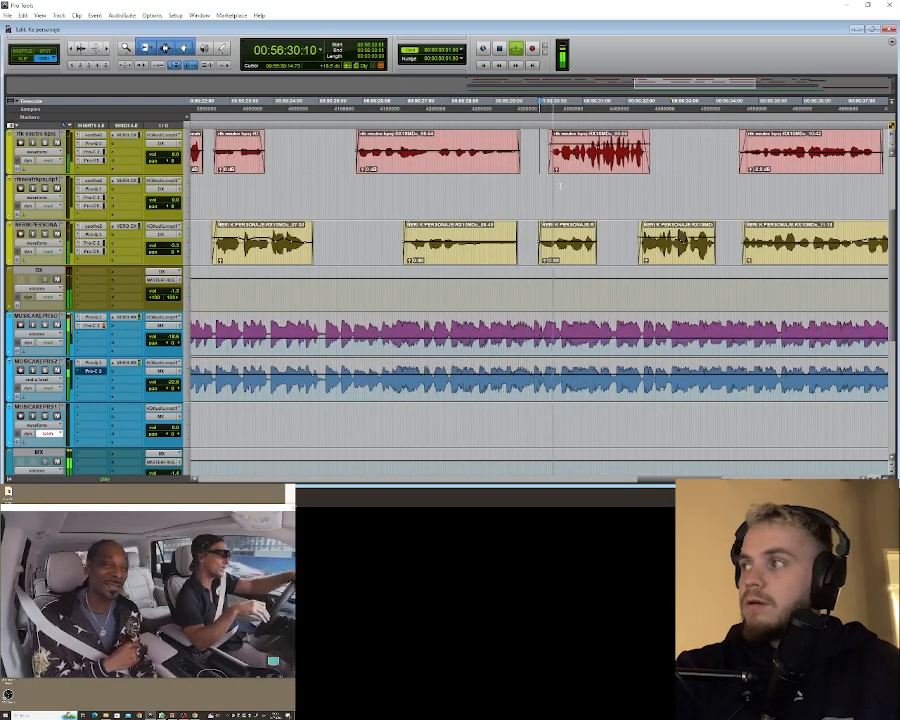
key(r)
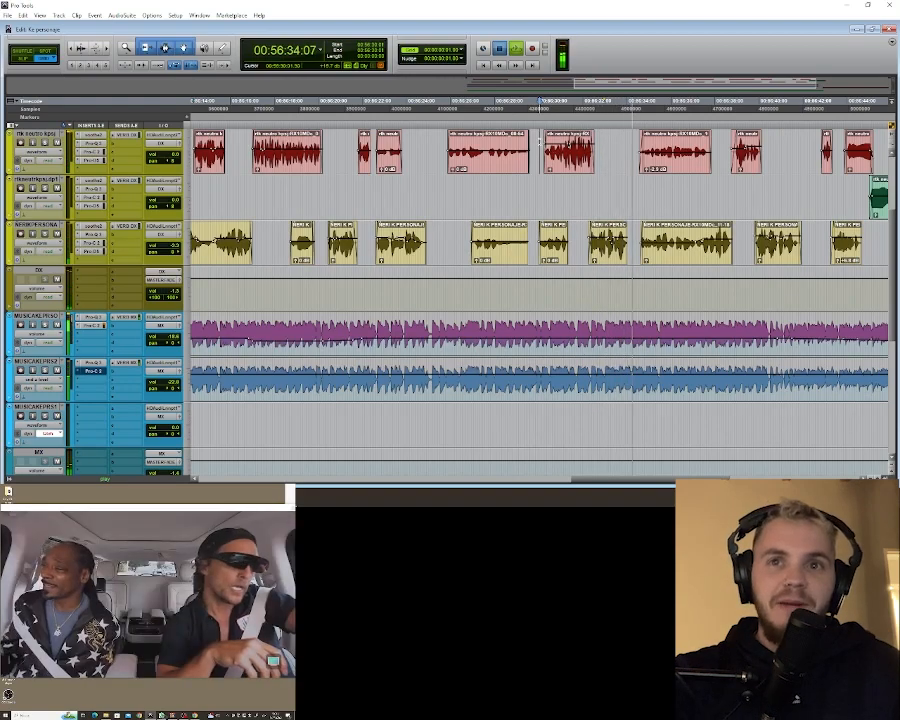
key(space)
Place the cursor at 00:56:29:26, just before the overlapping dialogue clips, and replay the passage with the music.
key(t)
key(t)
click(524, 148)
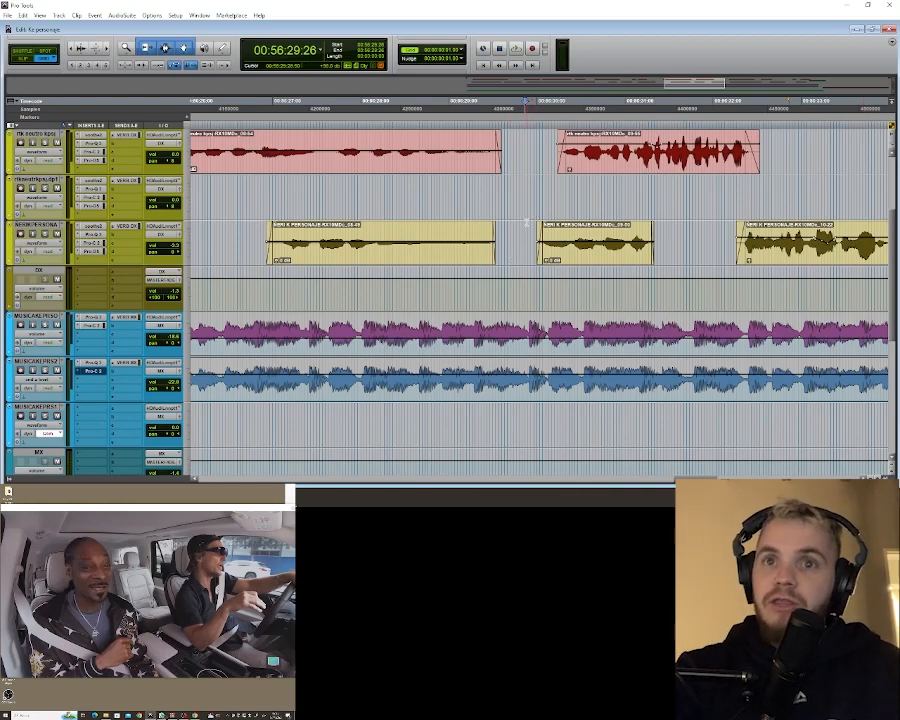
key(space)
key(r)
key(r)
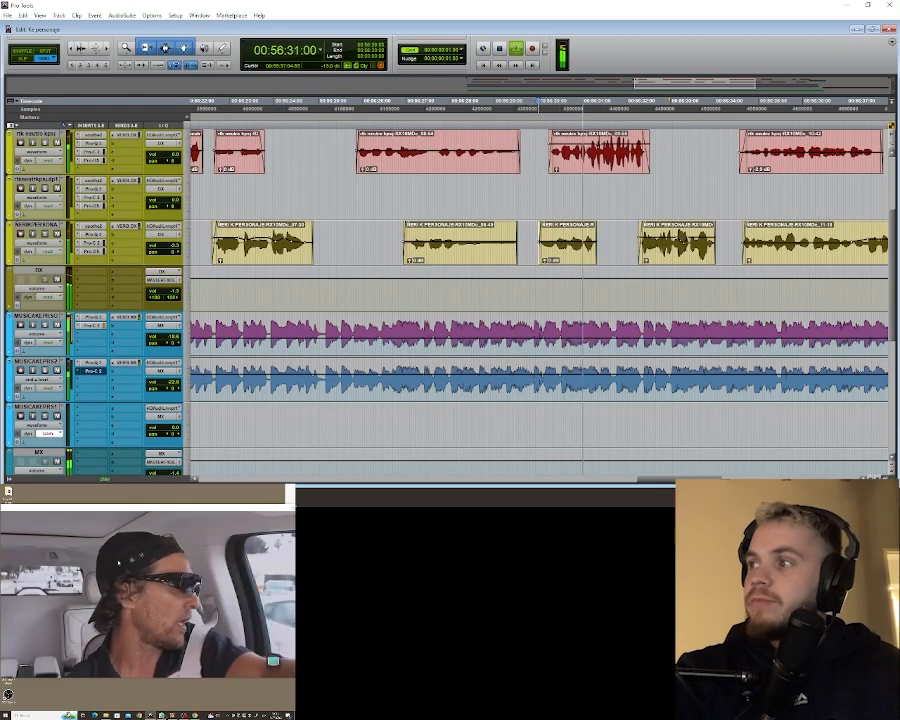
Stop playback, mark the range across the rtk neutro kpsj clip near 00:56:30, and return the cursor to 00:56:29:25 before it.
key(space)
key(t)
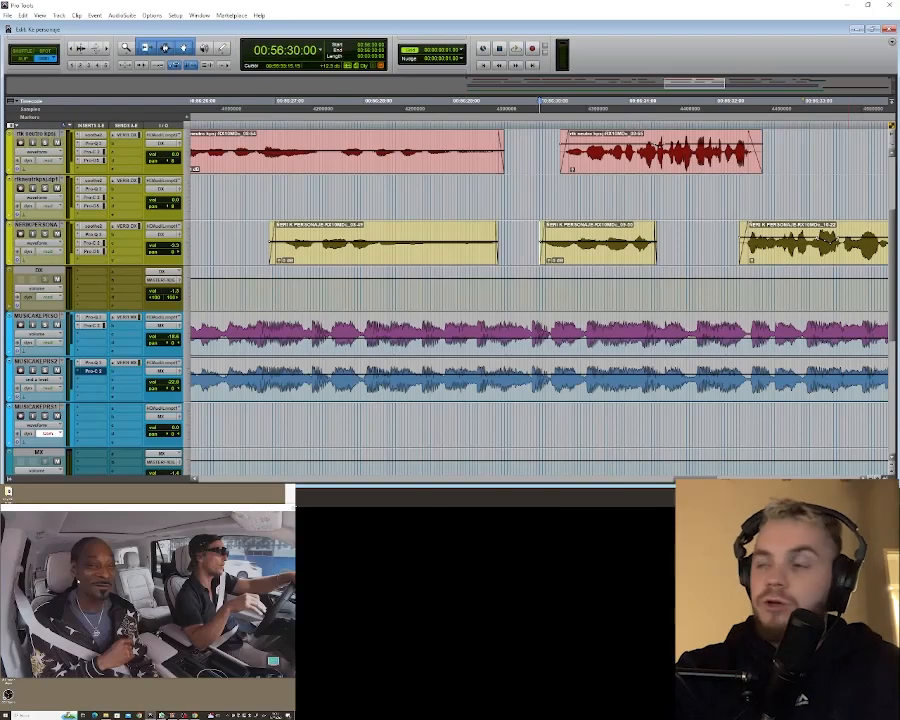
click(544, 138)
drag(546, 148, 754, 150)
click(525, 140)
key(r)
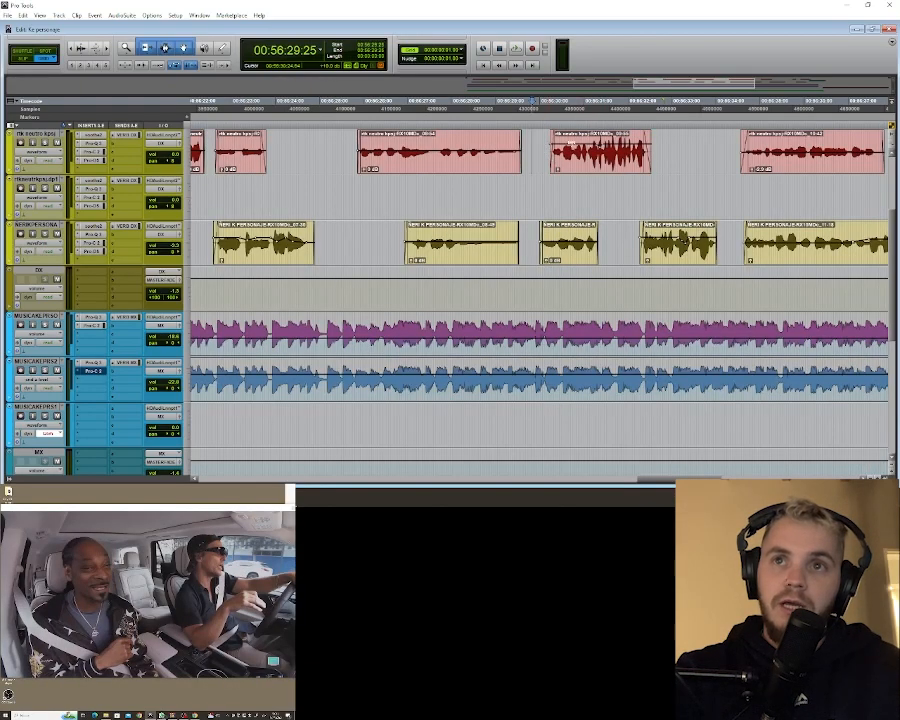
Play the overlapping dialogue clips with the music from 00:56:29:28 through the long dialogue pair that starts near 00:56:34.
click(538, 142)
key(space)
key(t)
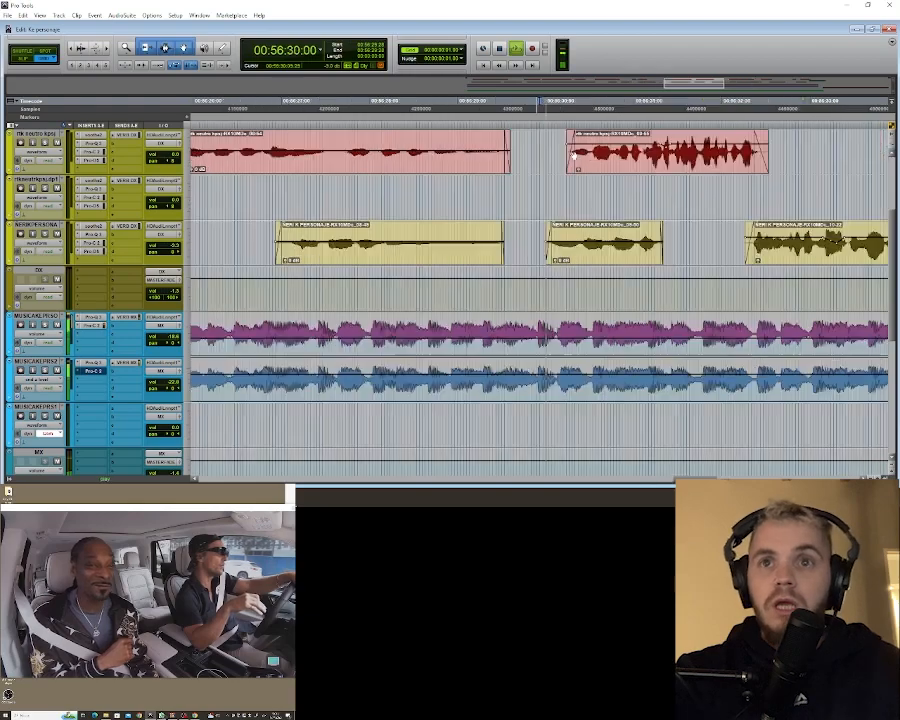
key(r)
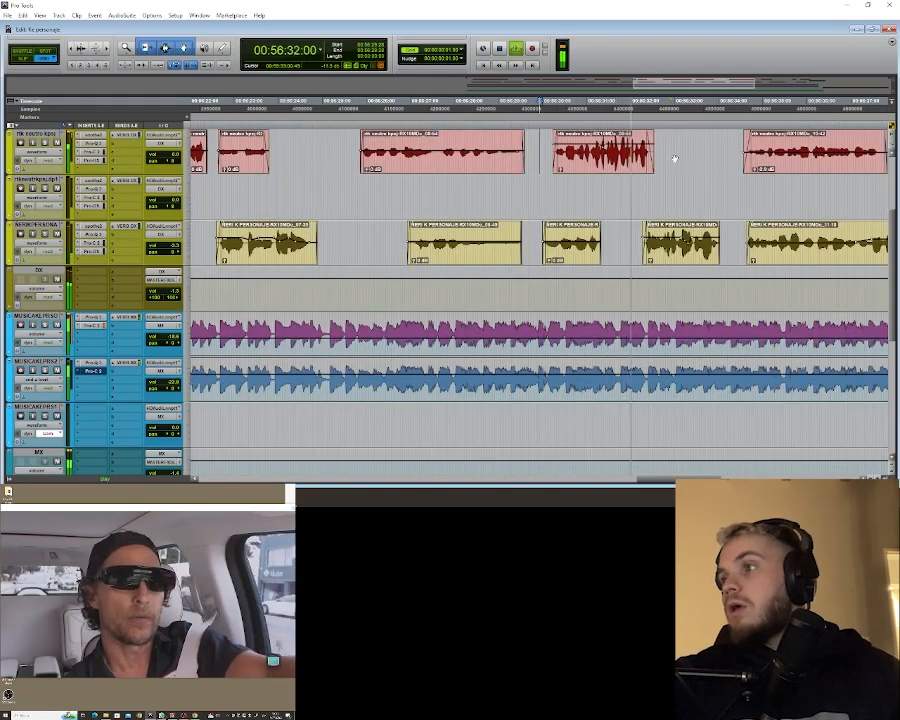
key(r)
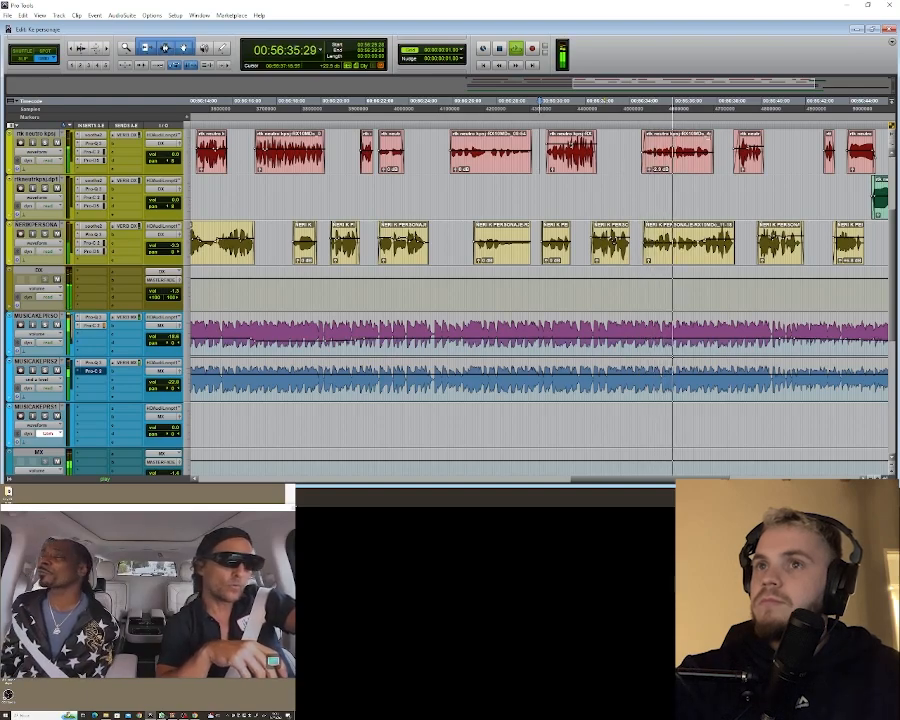
key(t)
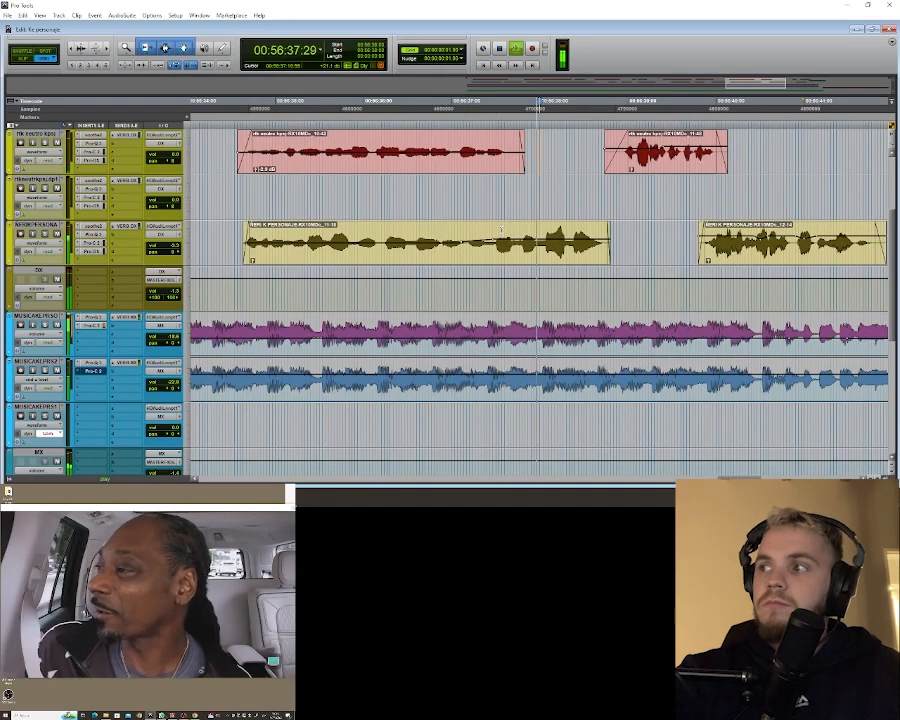
Audition the long ÑERIKPERSONA clip from just before its start near 00:56:34:14, with its track soloed.
key(space)
key(r)
click(388, 240)
drag(383, 240, 512, 243)
click(391, 233)
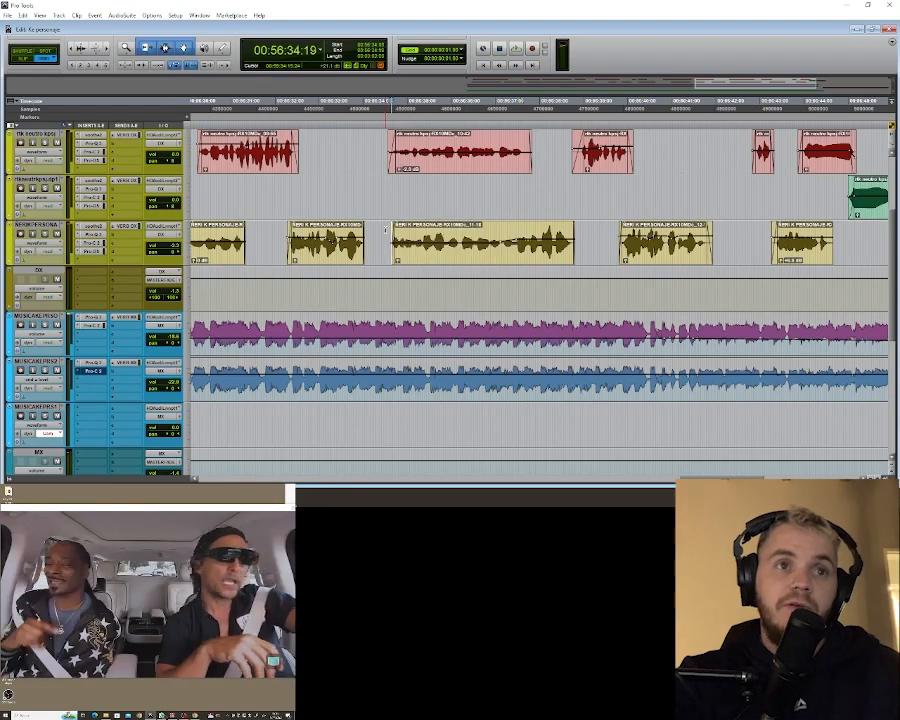
key(space)
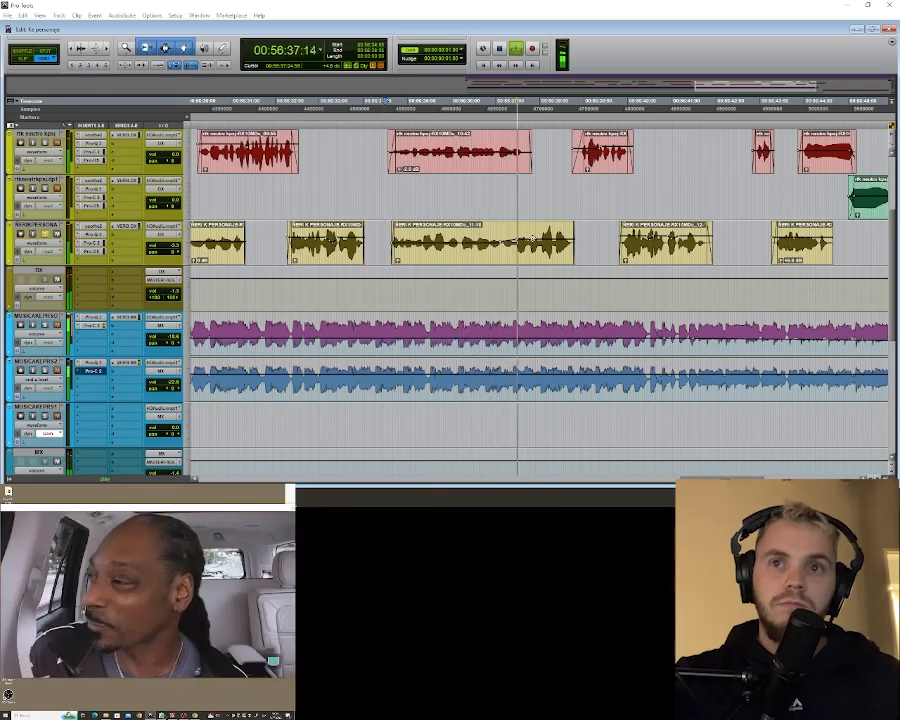
key(space)
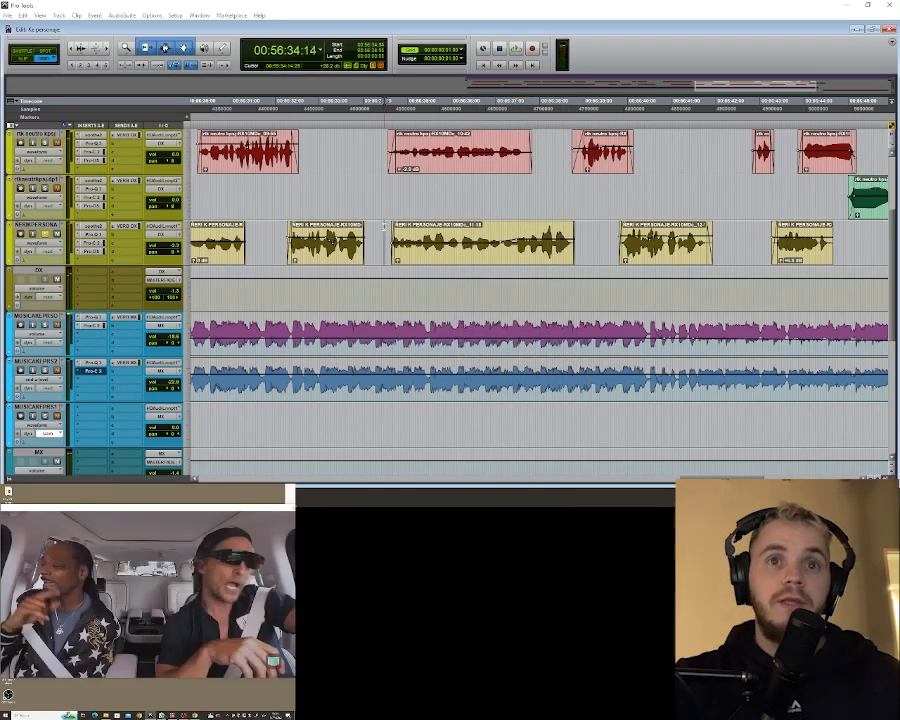
Play the dialogue and music from the end of the long ÑERIKPERSONA clip, across the next overlapping pair.
key(r)
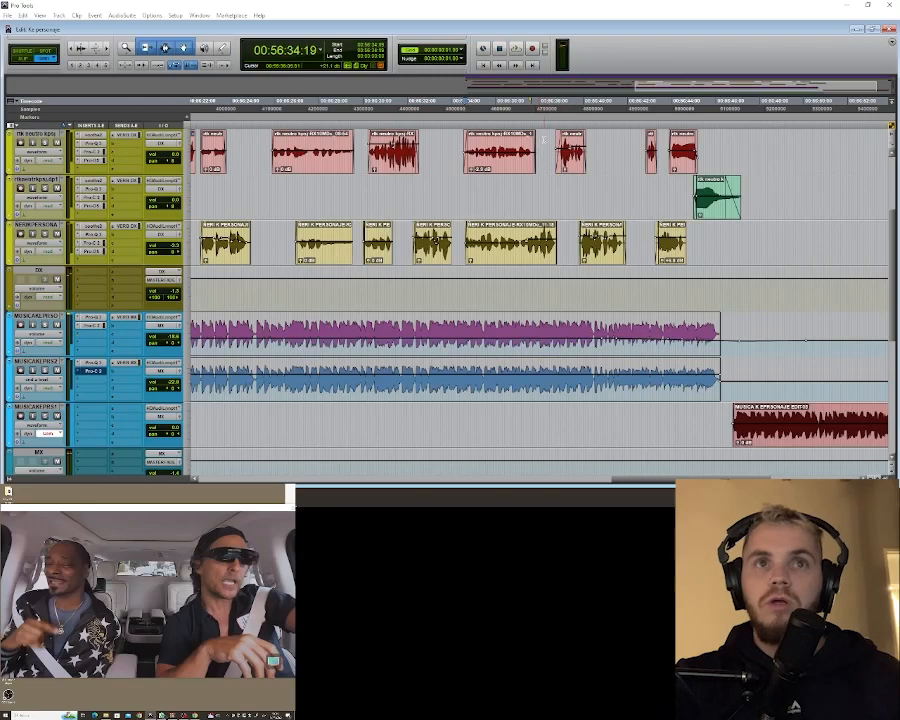
click(556, 240)
key(t)
key(space)
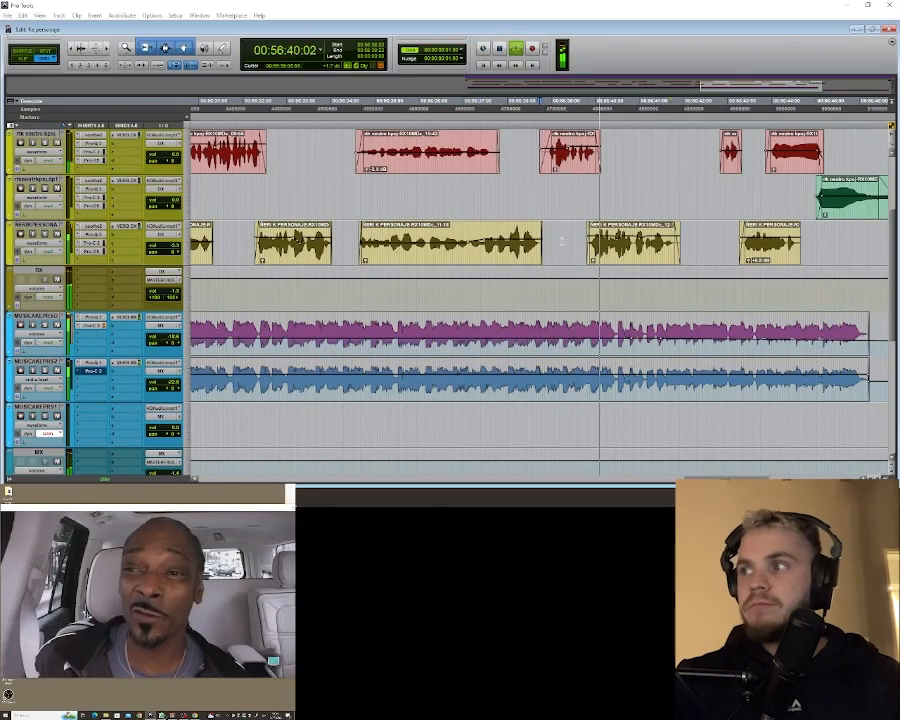
key(r)
key(space)
Play the next ÑERIKPERSONA clip from 00:56:39:13 with that track's Pro-C 2 compressor open, and close the plug-in.
key(t)
key(t)
click(408, 229)
key(Tab)
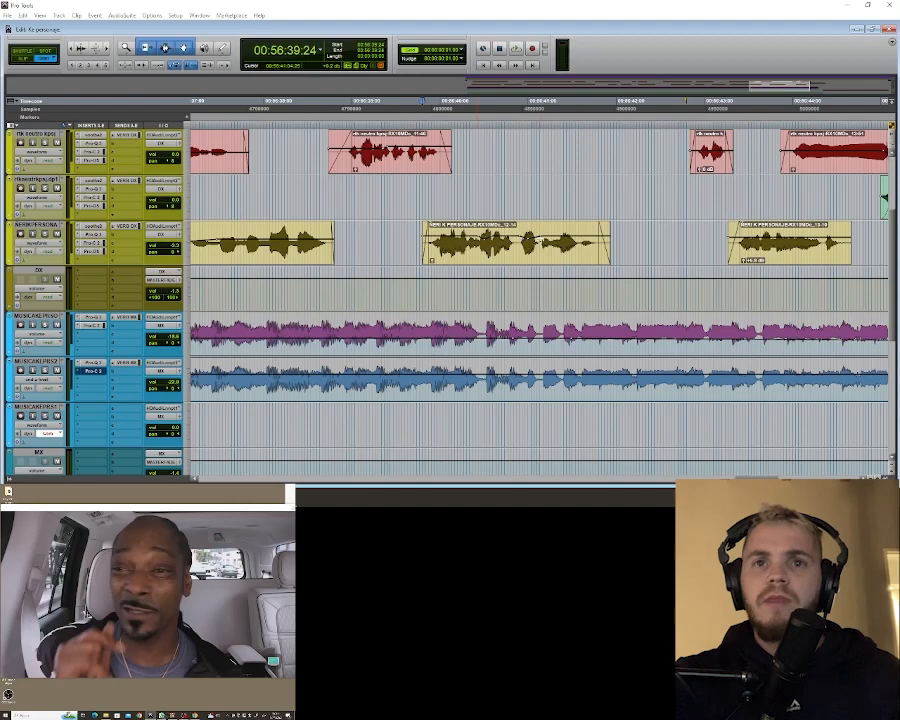
click(388, 228)
click(92, 243)
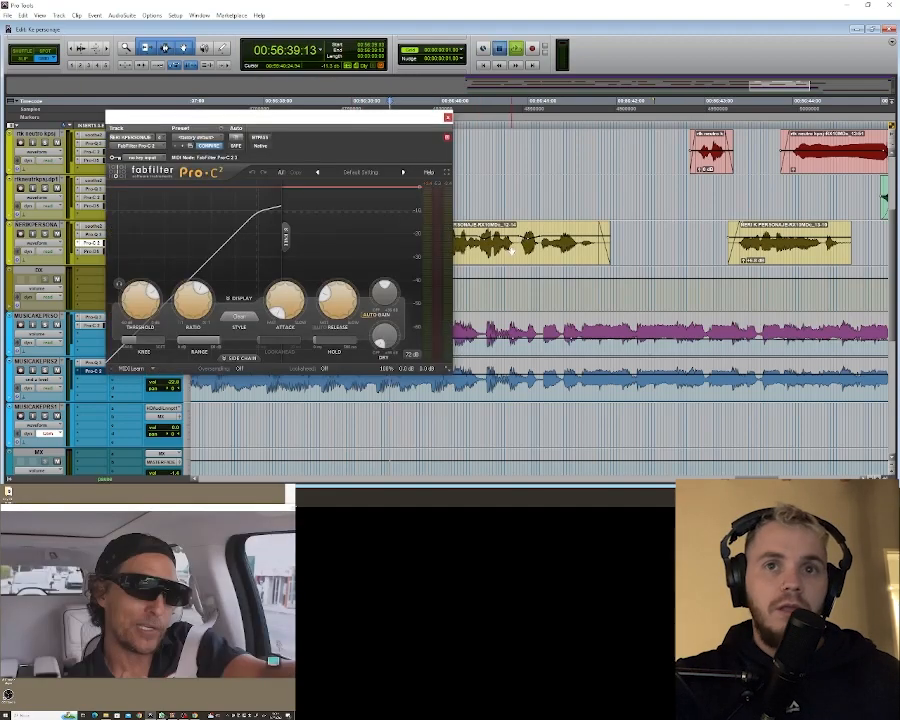
key(space)
key(r)
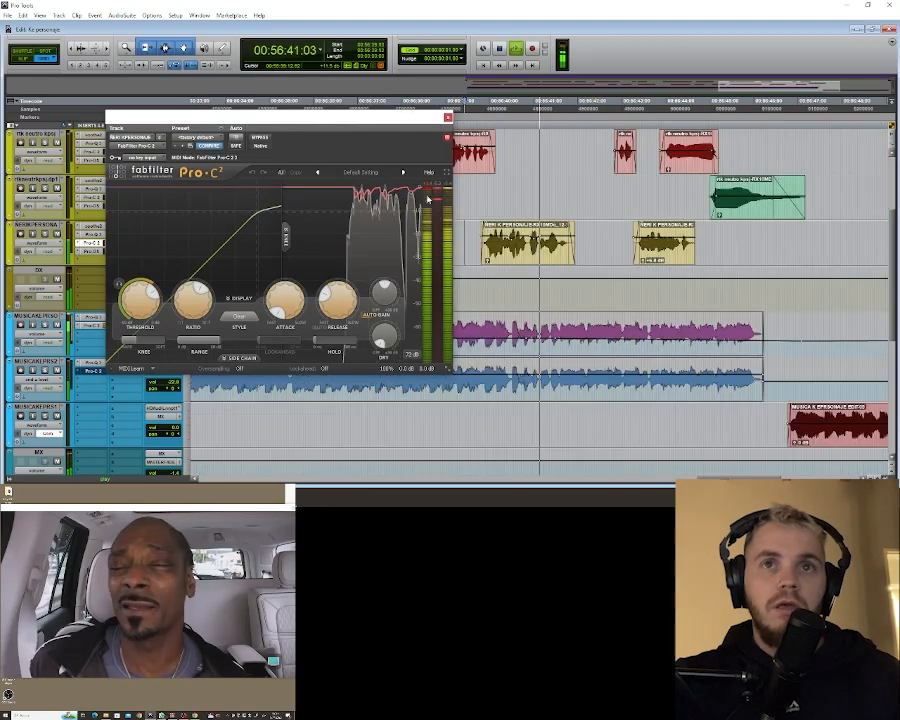
key(space)
click(448, 117)
Step the cursor along the ÑERIKPERSONA track from the clip start at 00:56:39:24 to 00:56:41:04.
key(Tab)
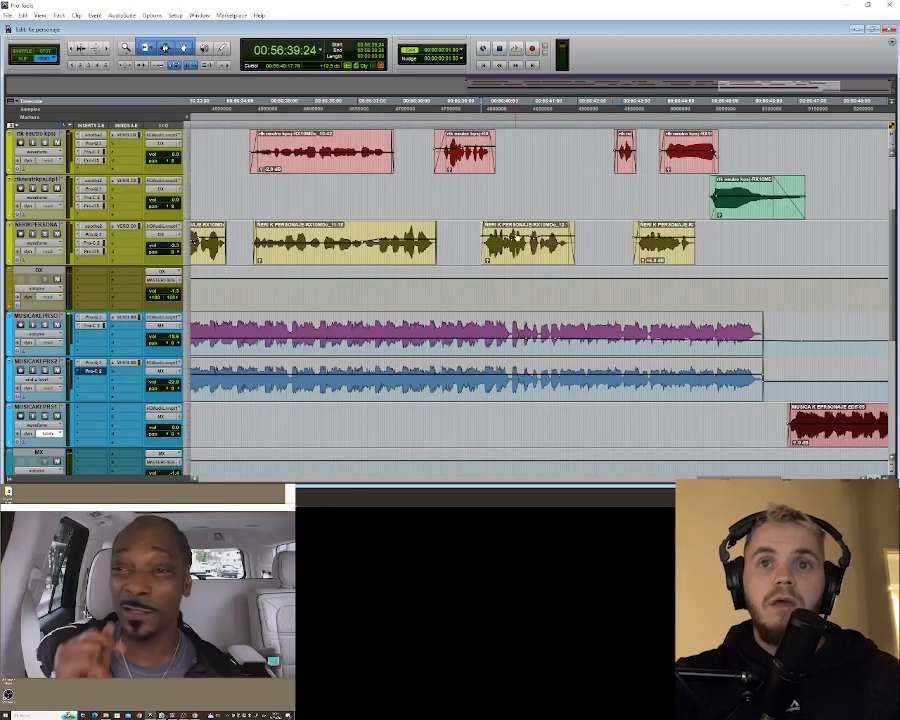
key(t)
key(t)
key(r)
key(r)
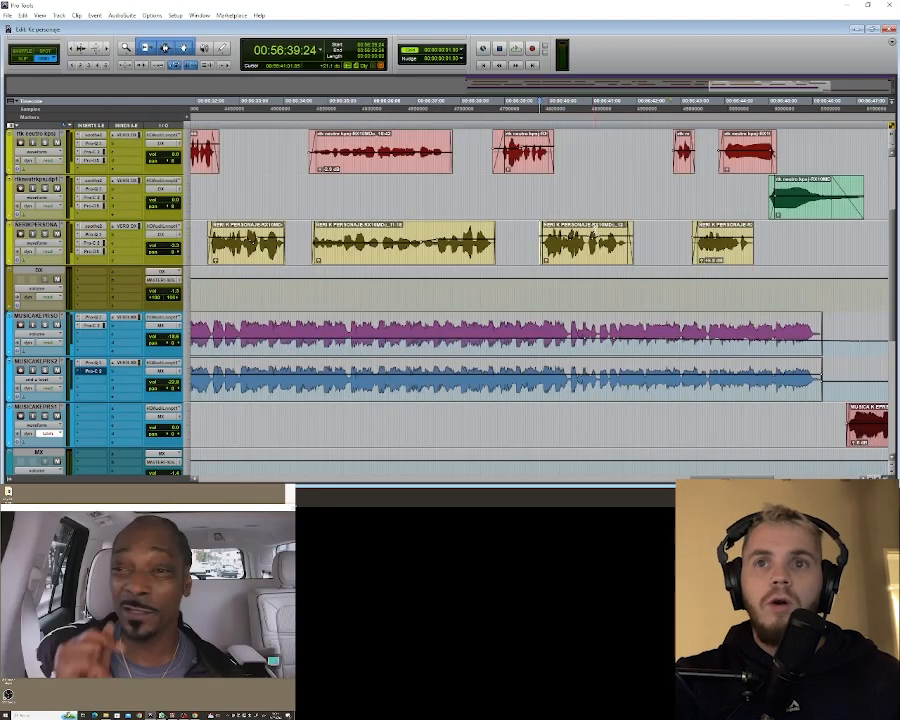
key(Tab)
key(t)
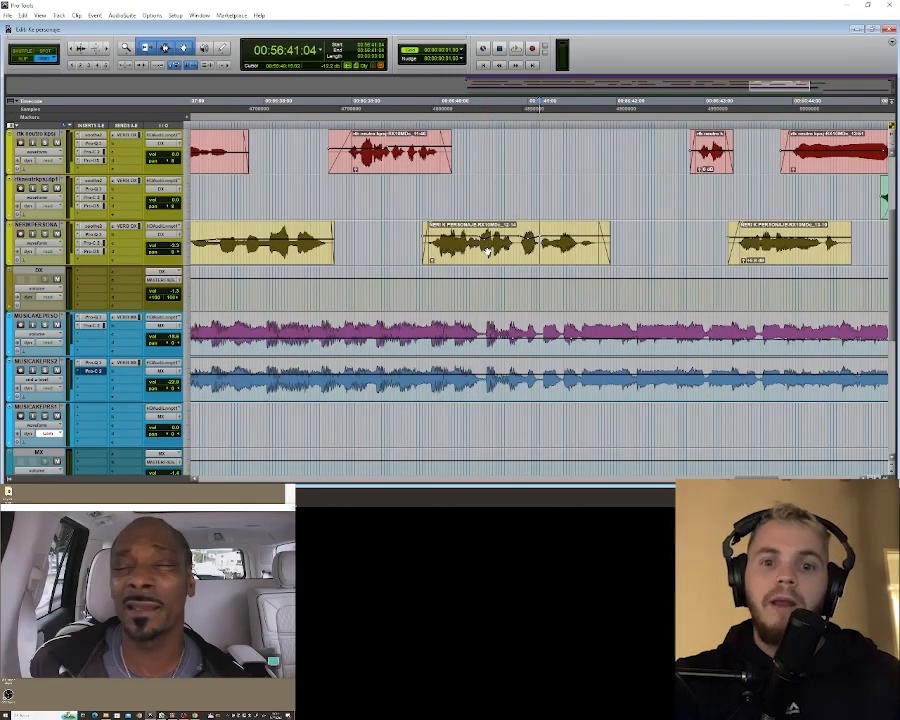
Play the scene's last dialogue clips from the gap at 00:56:42:13 through the music's ending into the MUSICA K EPRSONAJE clip.
key(r)
key(Tab)
key(t)
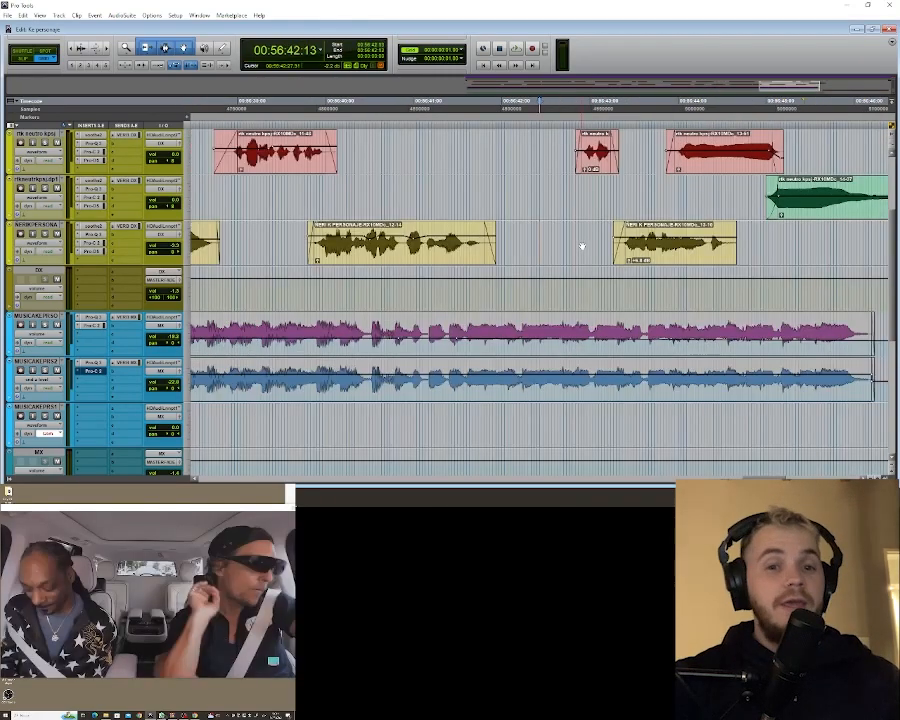
key(r)
key(space)
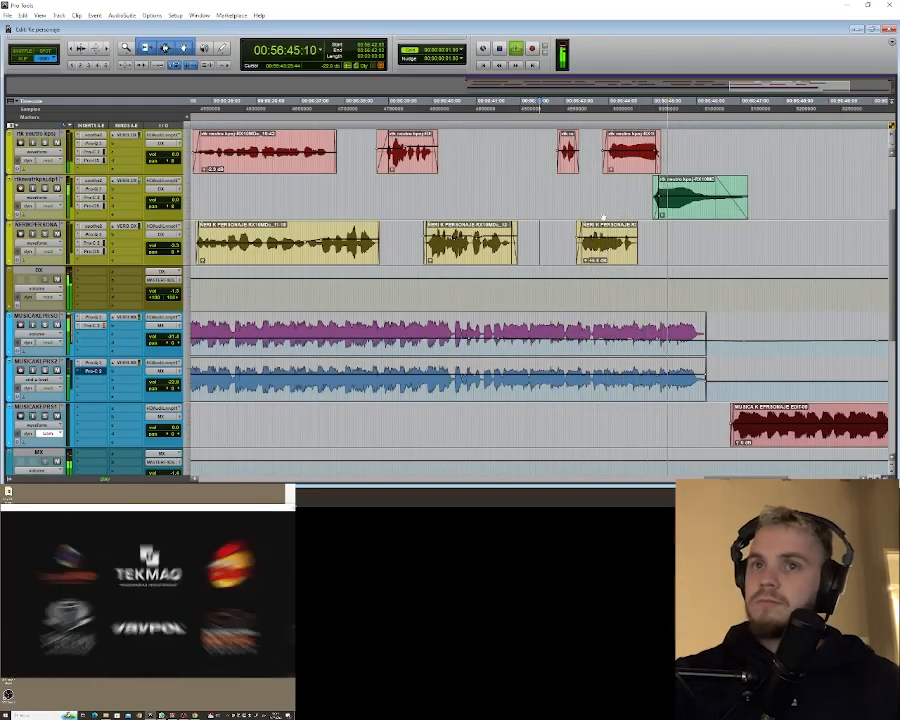
key(r)
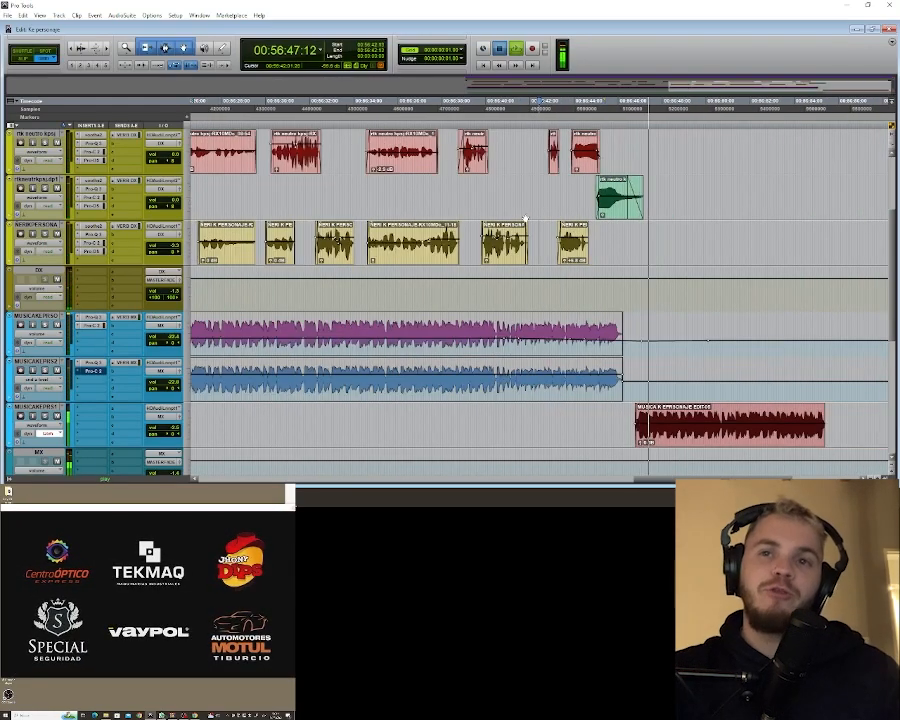
key(space)
key(t)
key(space)
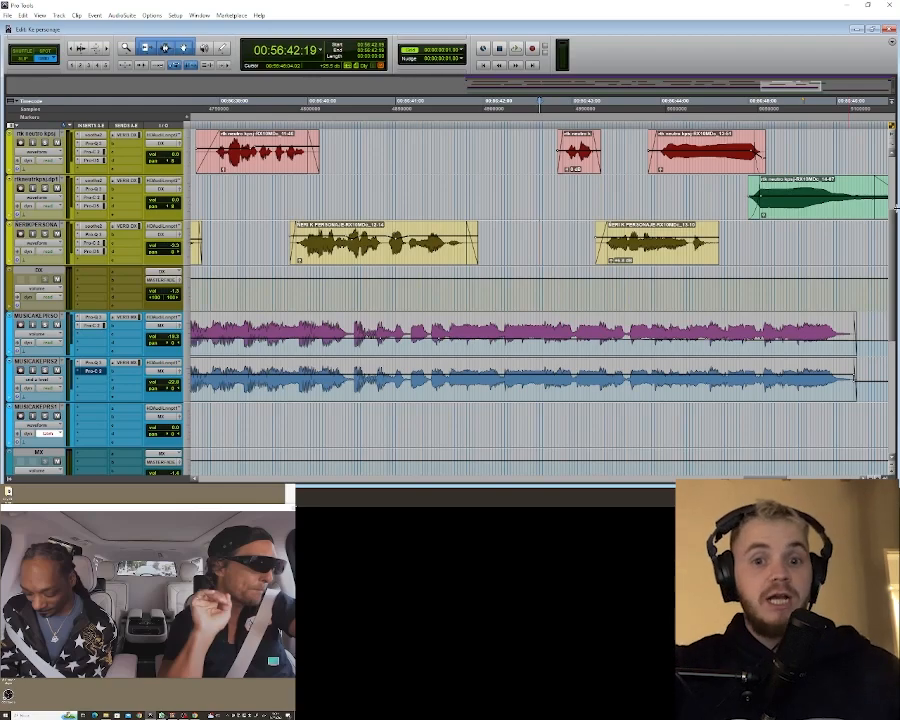
Audition the lead-in to the last ÑERIKPERSONA clip, at 00:56:43:08, with its track soloed.
key(r)
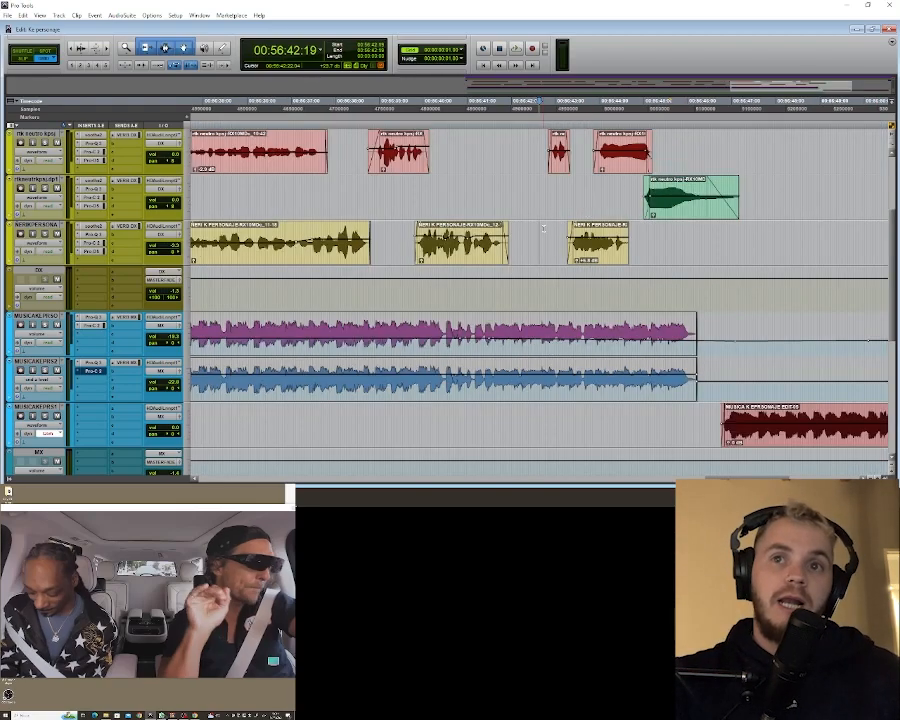
click(541, 228)
key(t)
key(space)
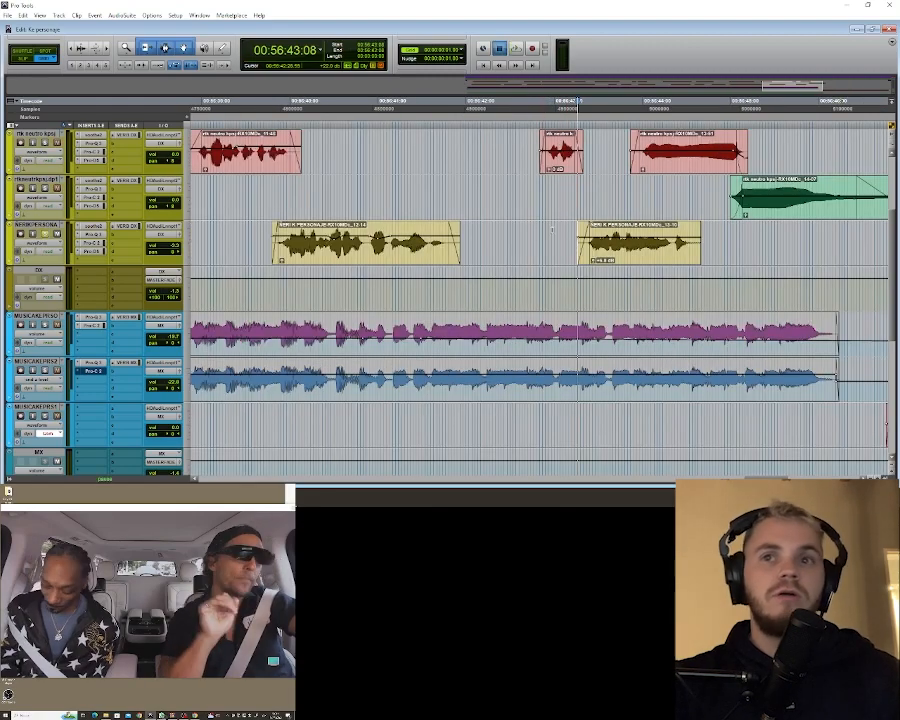
key(r)
key(space)
key(space)
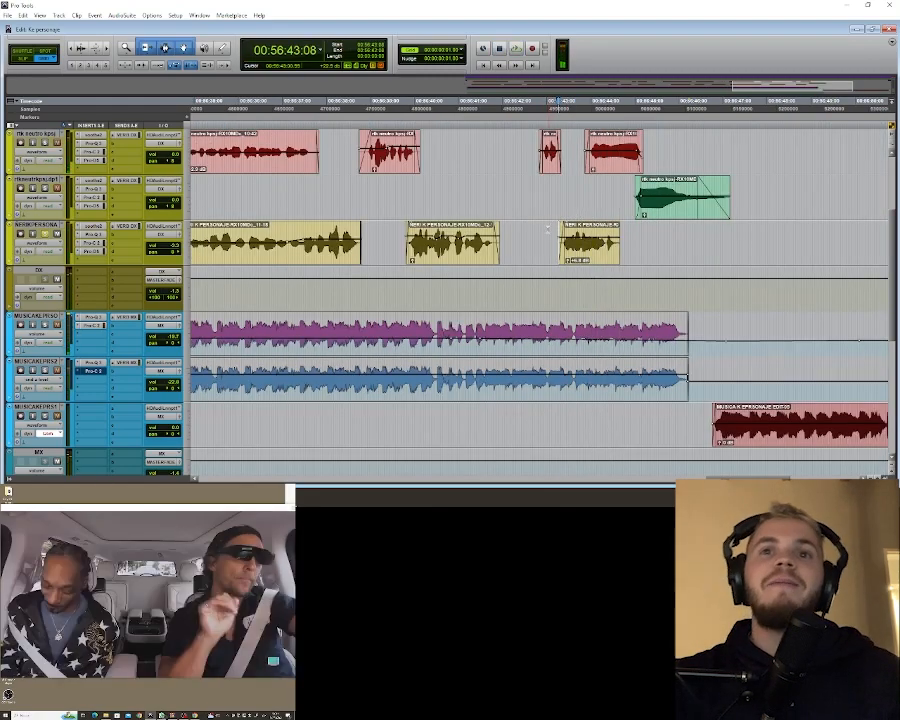
Examine how the last ÑERIKPERSONA clip overlaps the neighbouring rtk neutro kpsj clips, placing the cursor between 00:56:42:17 and 00:56:43:26.
click(548, 228)
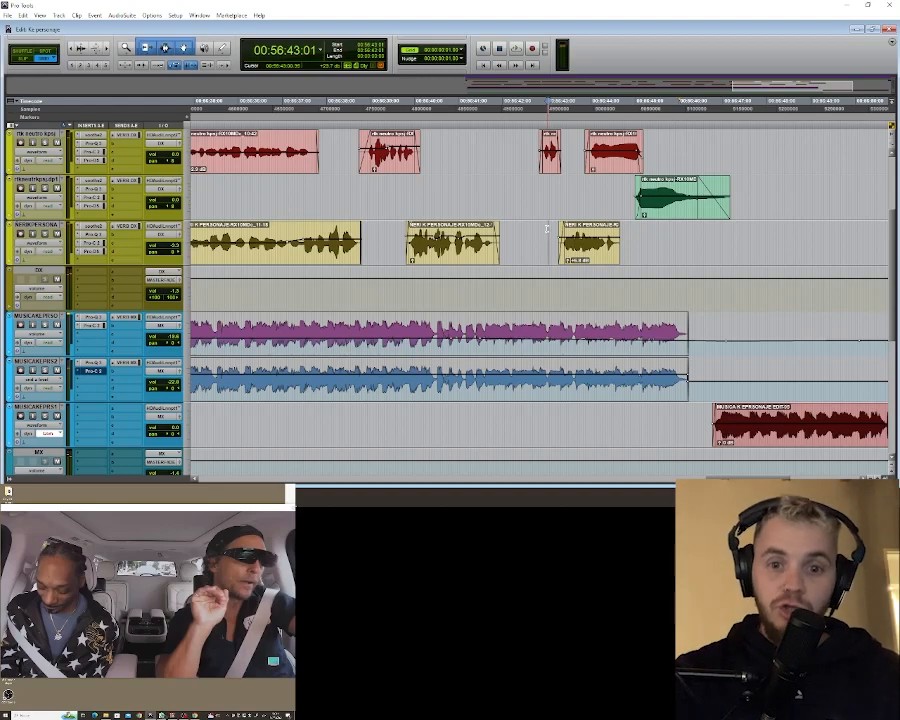
key(t)
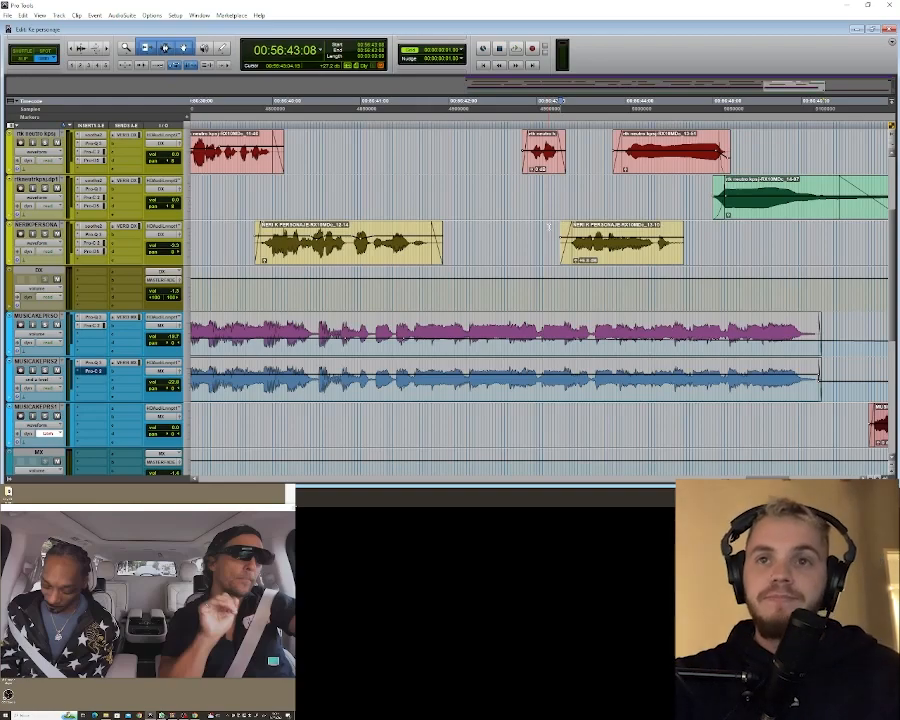
click(549, 228)
click(513, 228)
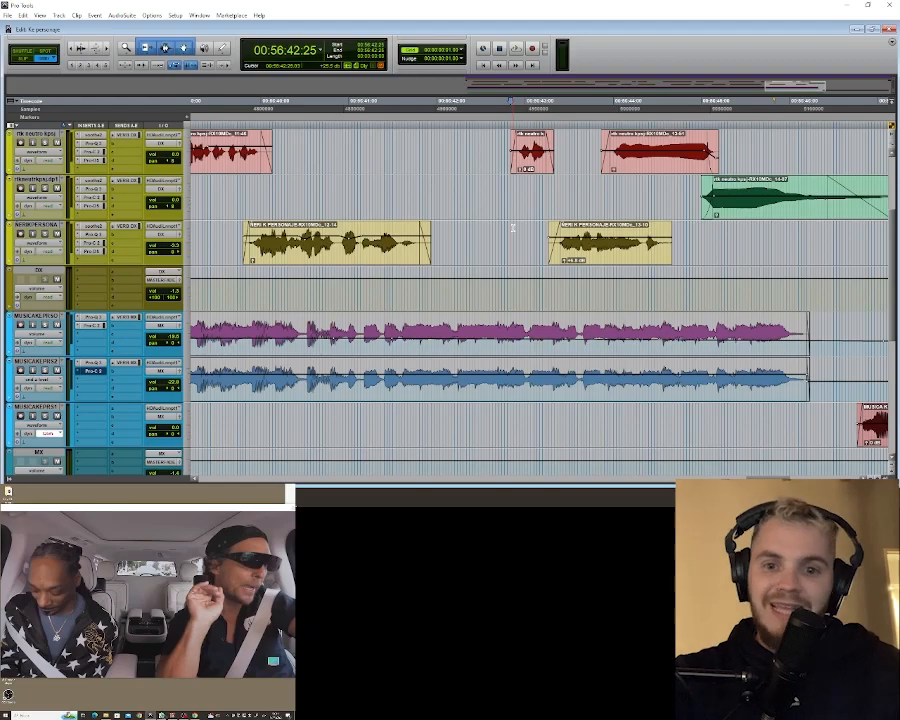
key(r)
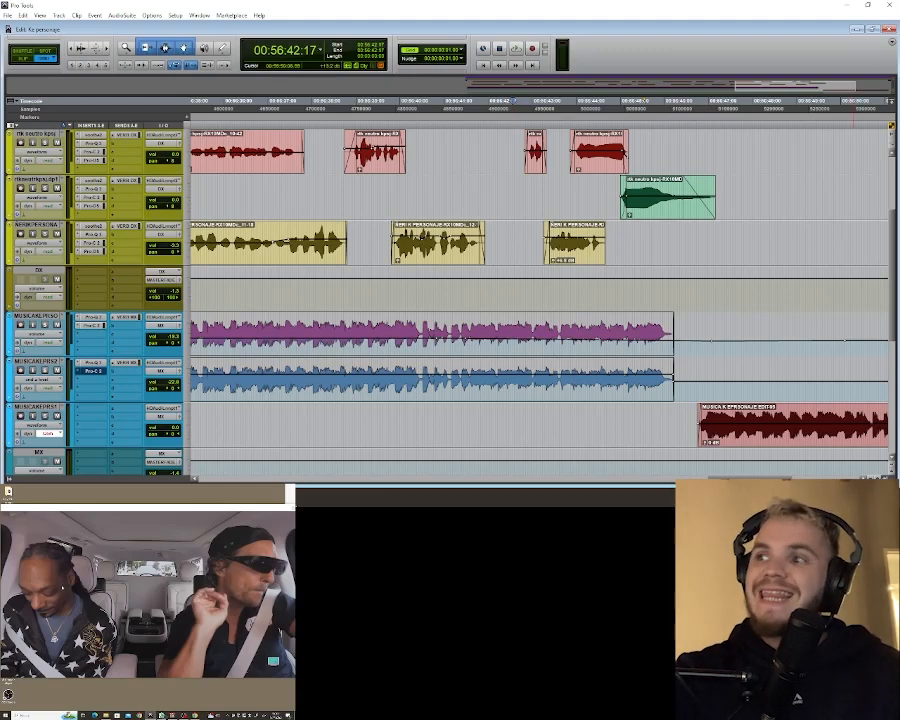
key(t)
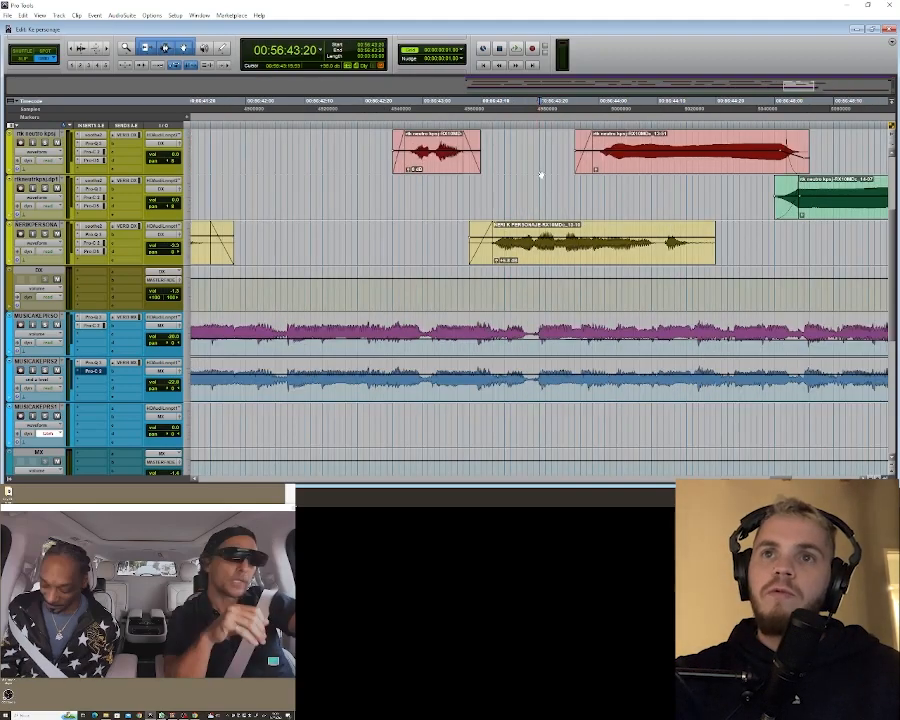
key(r)
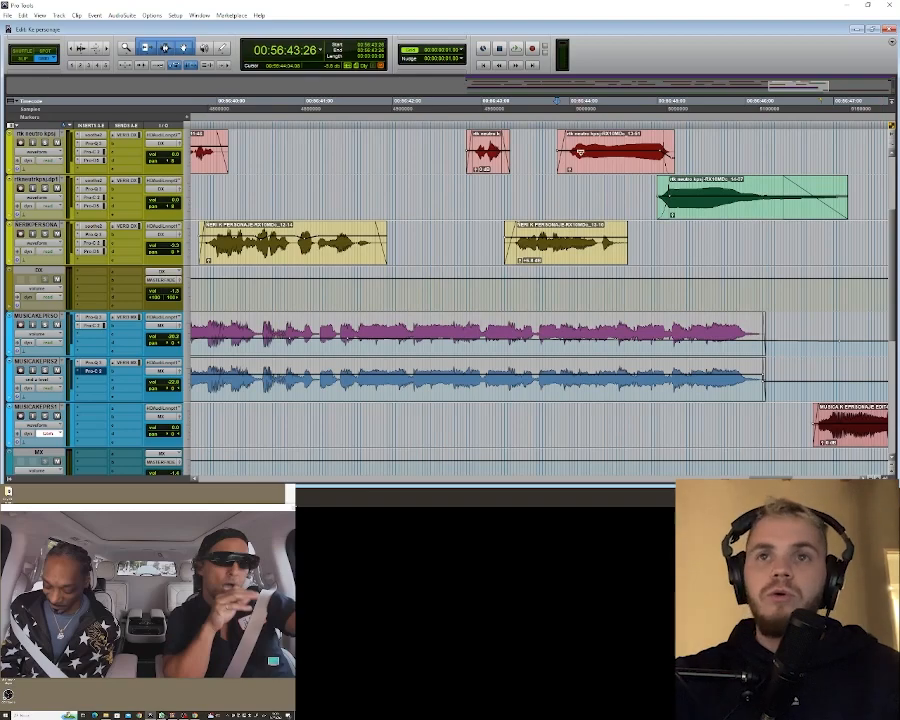
Place the cursor just before the short rtk neutro kpsj clip, around 00:56:42:22, to inspect the lead-in to the final lines.
click(453, 141)
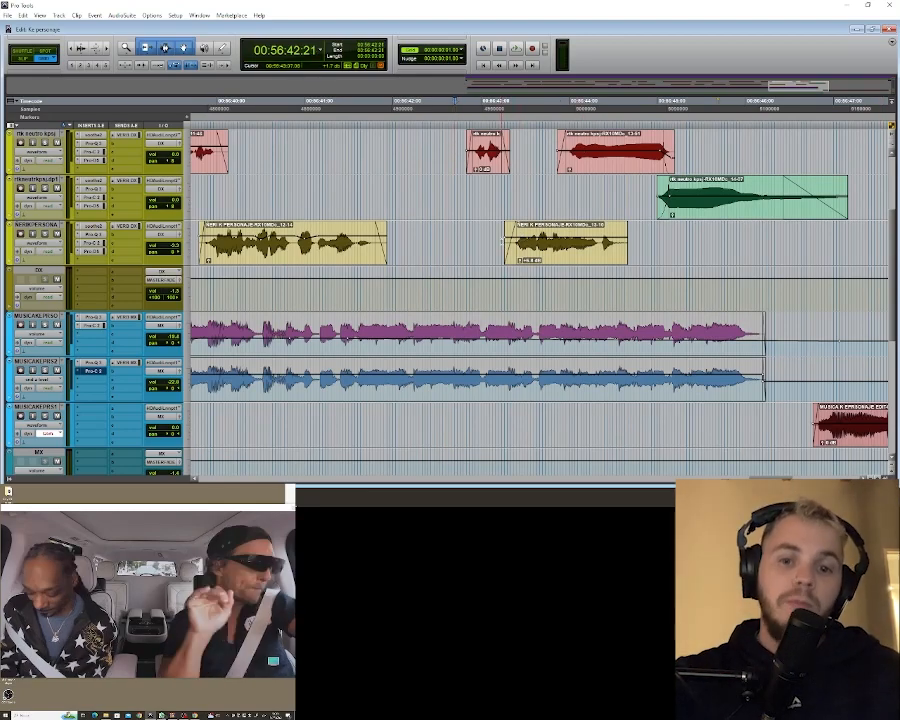
click(461, 227)
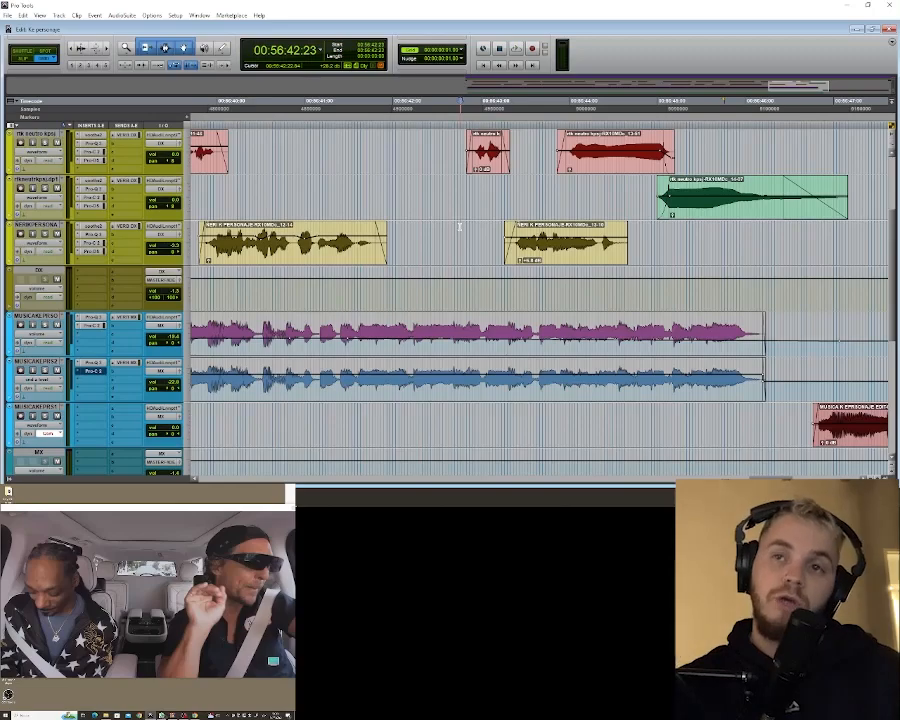
click(456, 226)
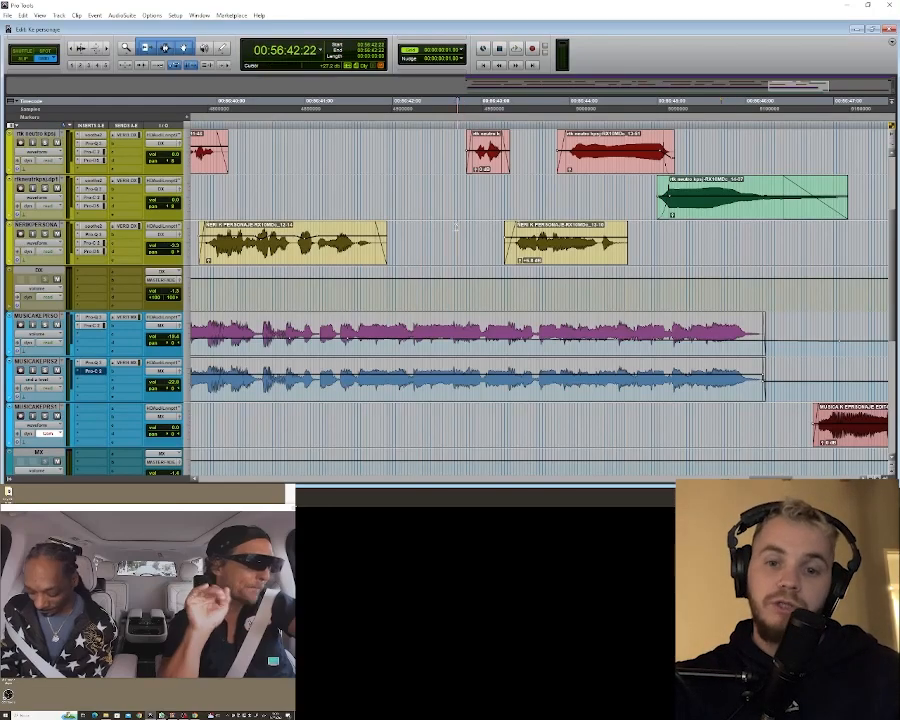
click(461, 229)
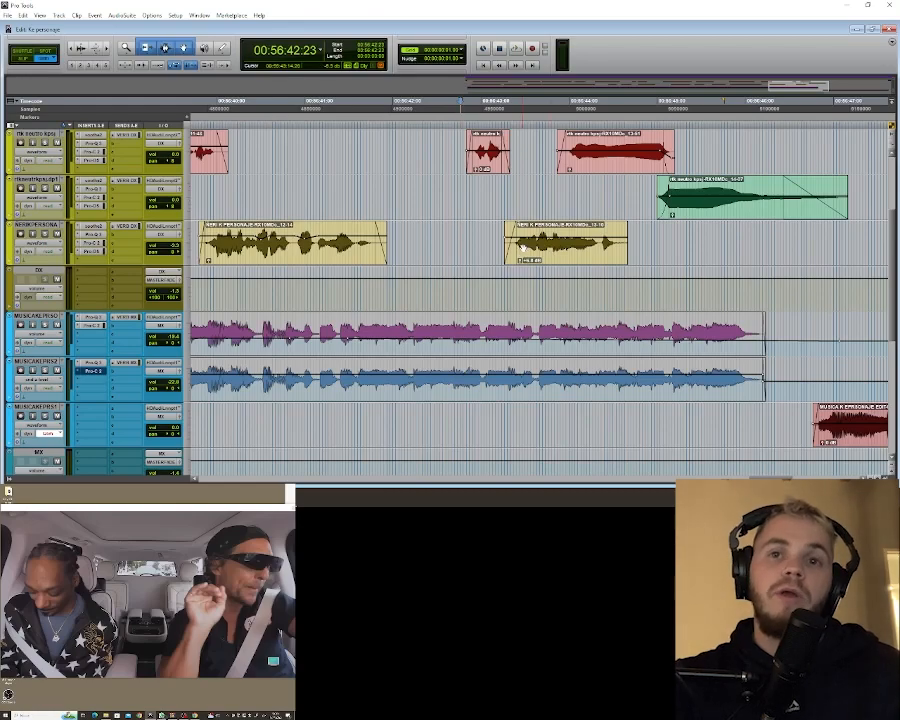
click(455, 229)
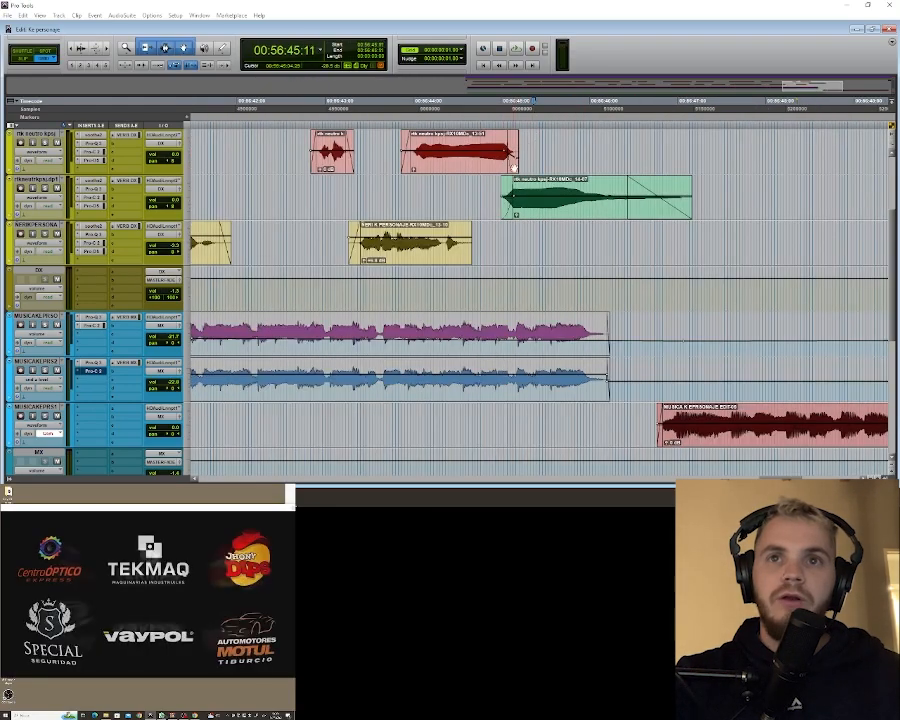
Try extending the end of the last rtk neutro kpsj clip to about 00:56:47 and audition it with its track soloed.
drag(514, 168, 764, 177)
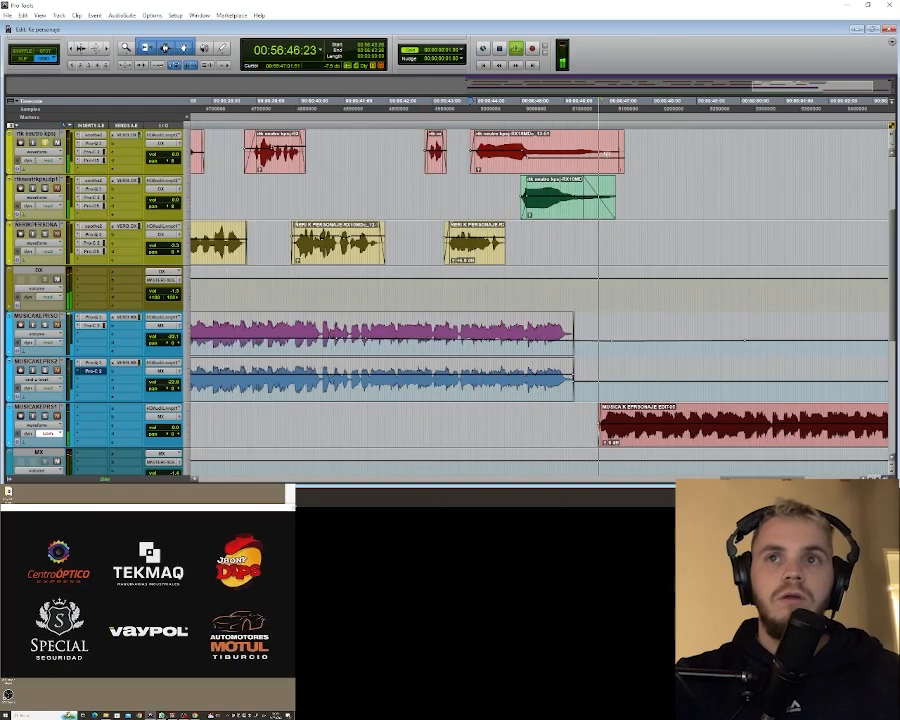
key(space)
key(t)
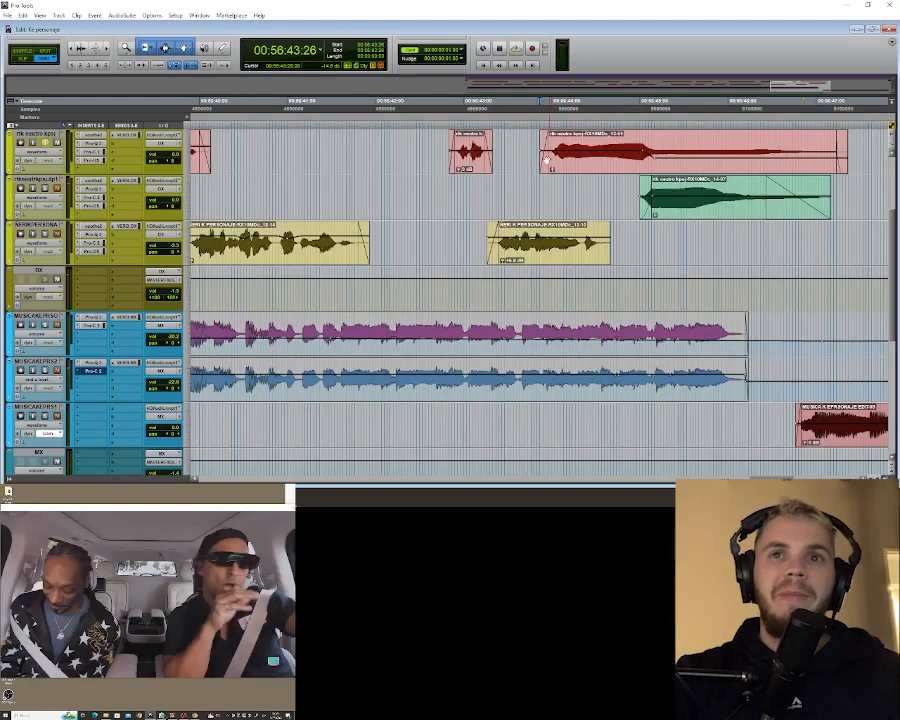
key(r)
key(r)
click(561, 172)
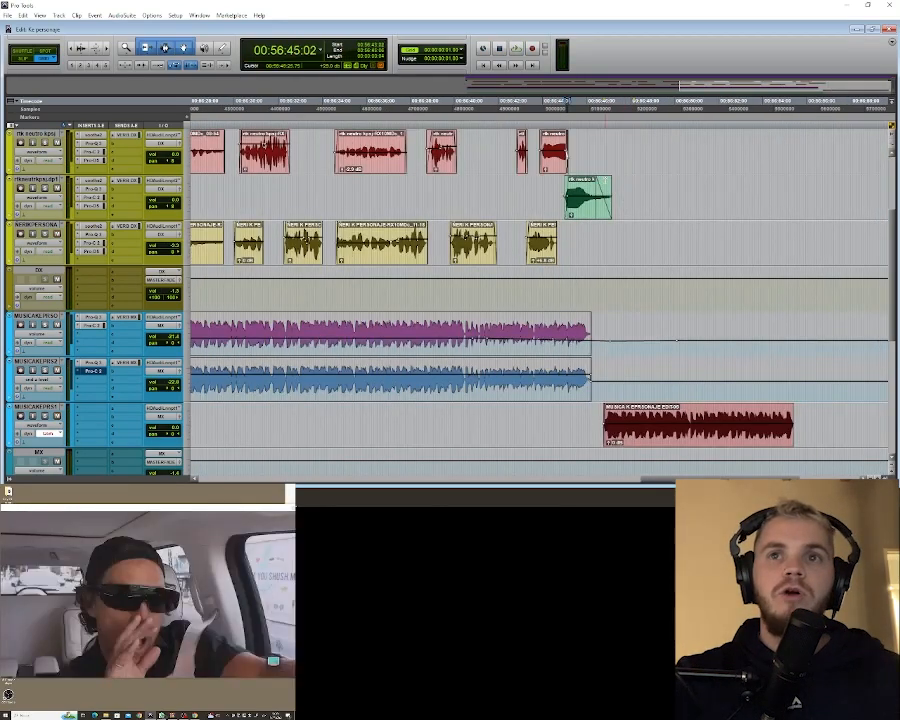
Examine how the green rtk neutro kpsj clip overlaps the last clip above it, marking its tail around 00:56:46:03.
key(t)
key(ctrl+Tab)
key(t)
key(r)
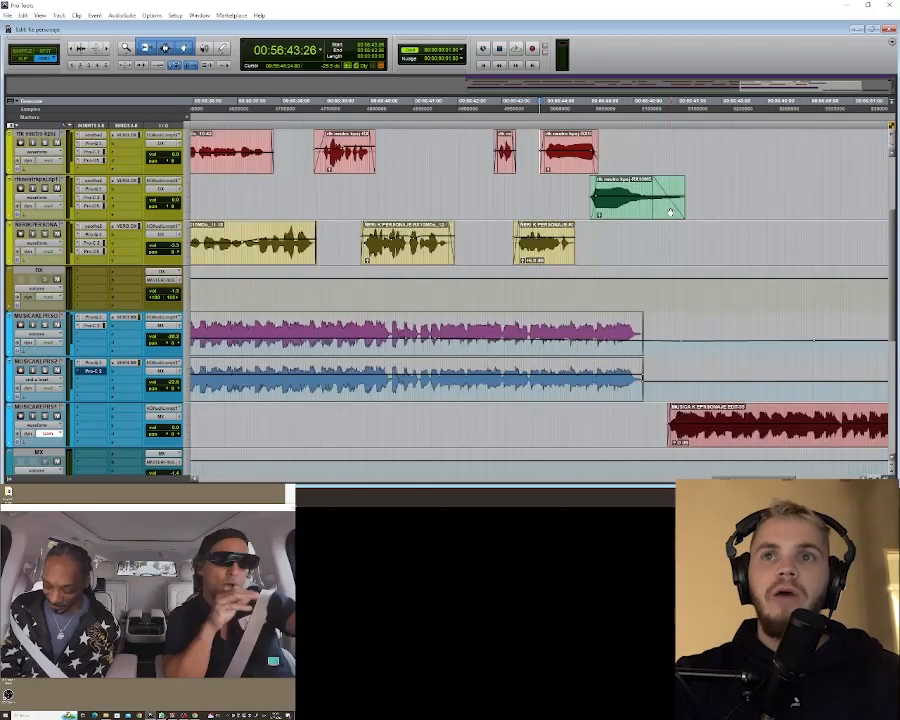
click(621, 136)
key(t)
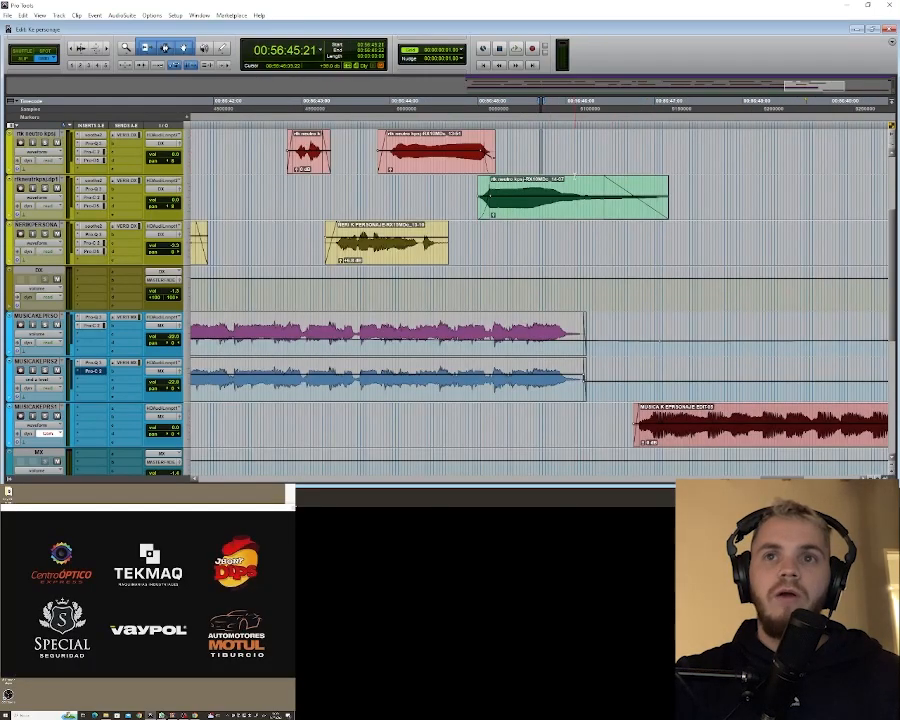
drag(576, 196, 684, 193)
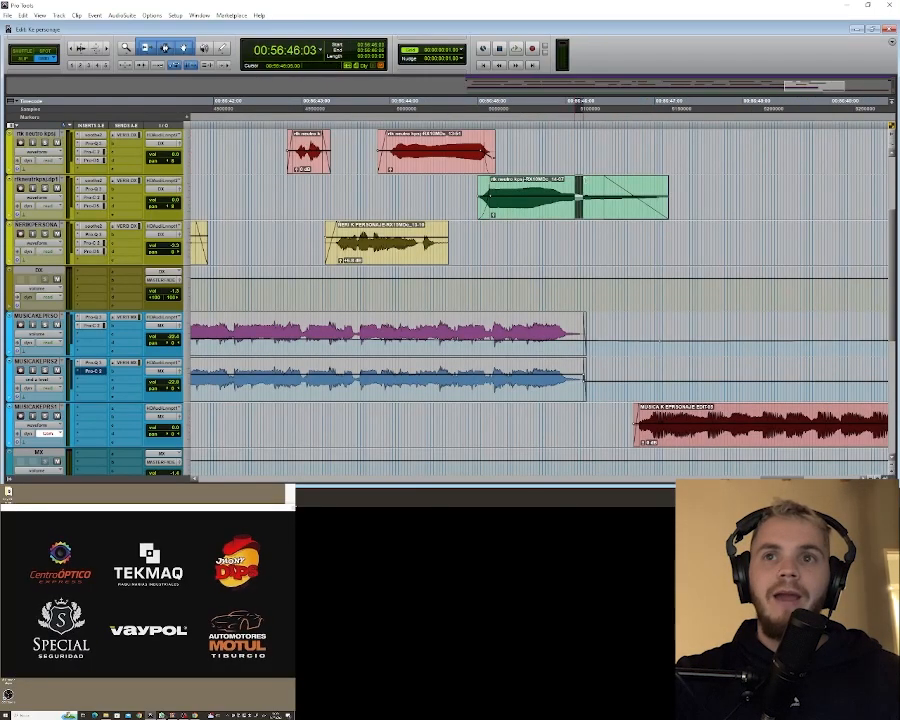
click(690, 195)
Place the cursor at the start of the MUSICA K EPRSONAJE clip, 00:56:46:23, to inspect the transition from the two music tracks.
key(r)
key(r)
click(563, 420)
key(t)
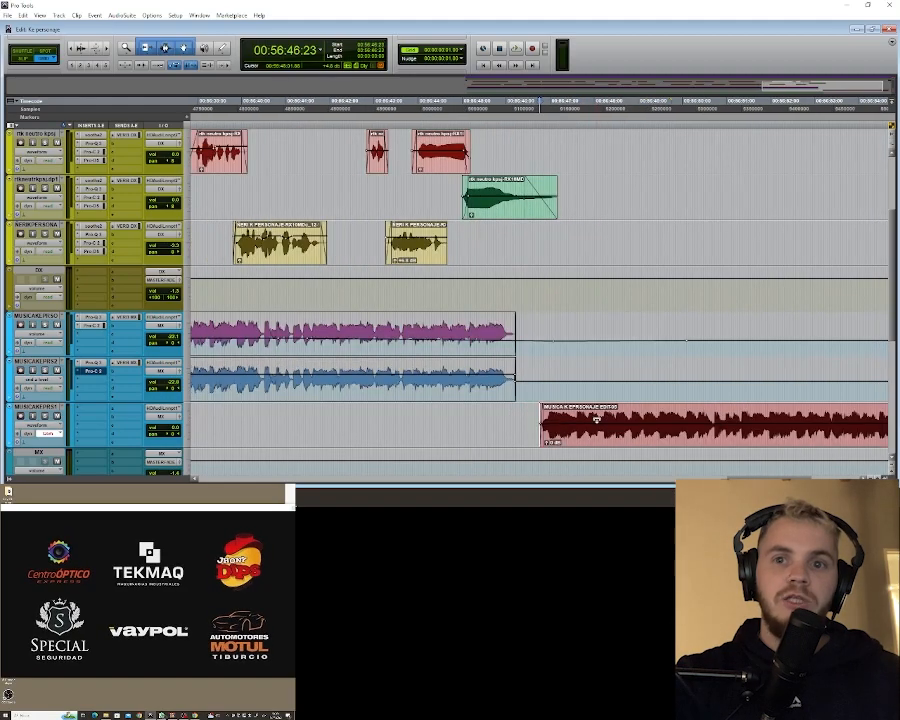
key(r)
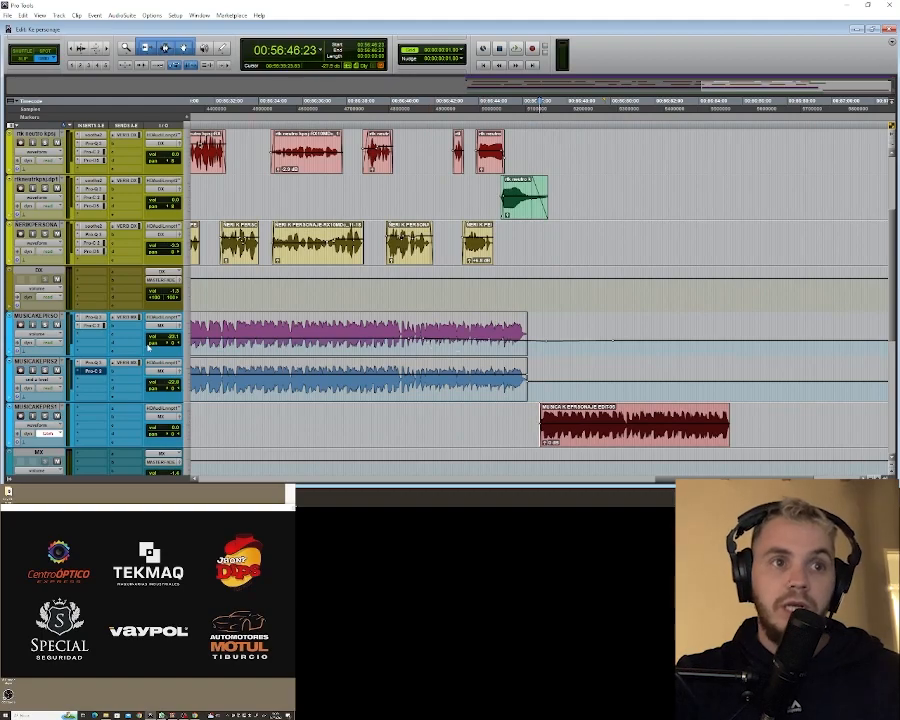
key(t)
Play the scene's final line from 00:56:43:20 through the overlapping green clip and into the MUSICA K EPRSONAJE clip.
click(409, 190)
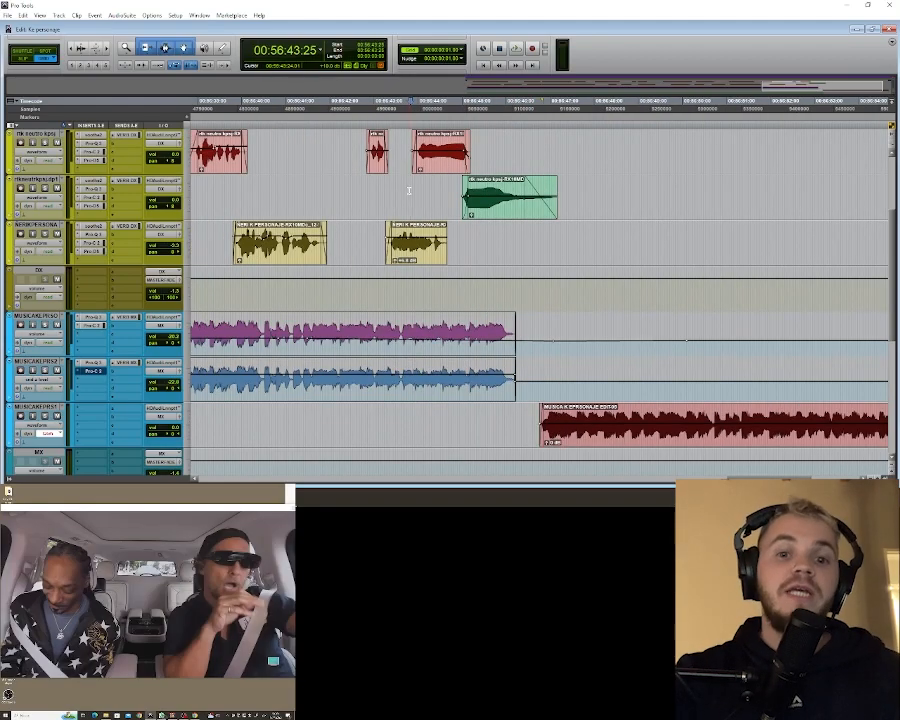
click(403, 191)
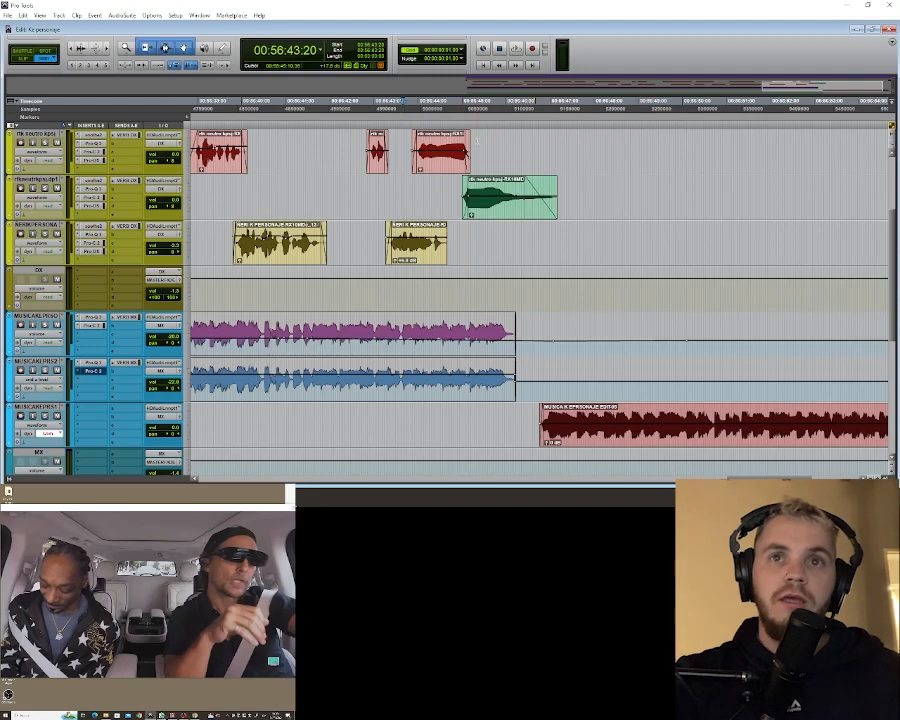
key(space)
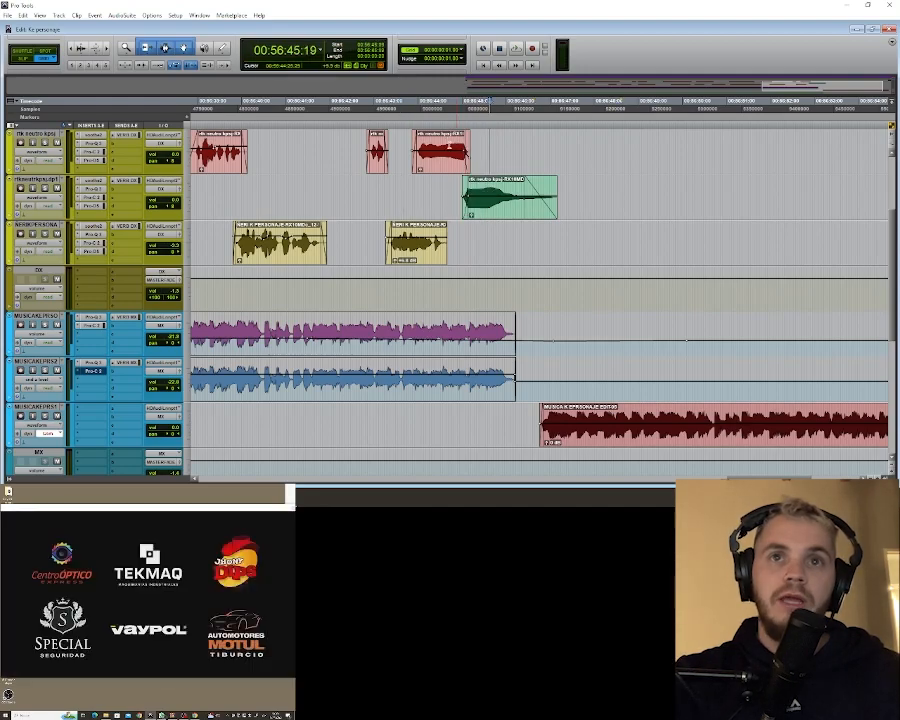
key(space)
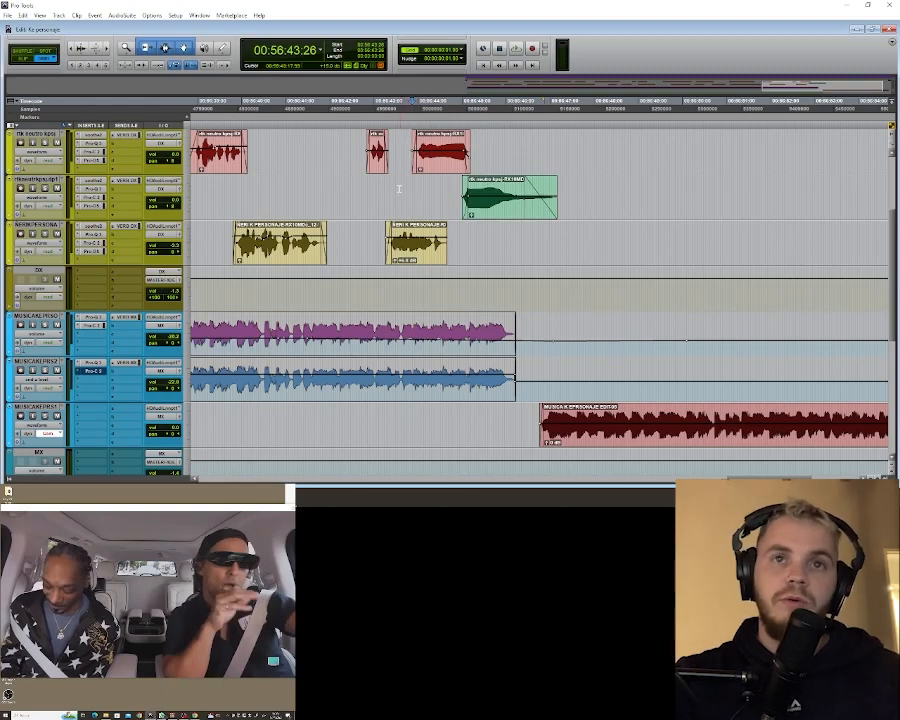
key(space)
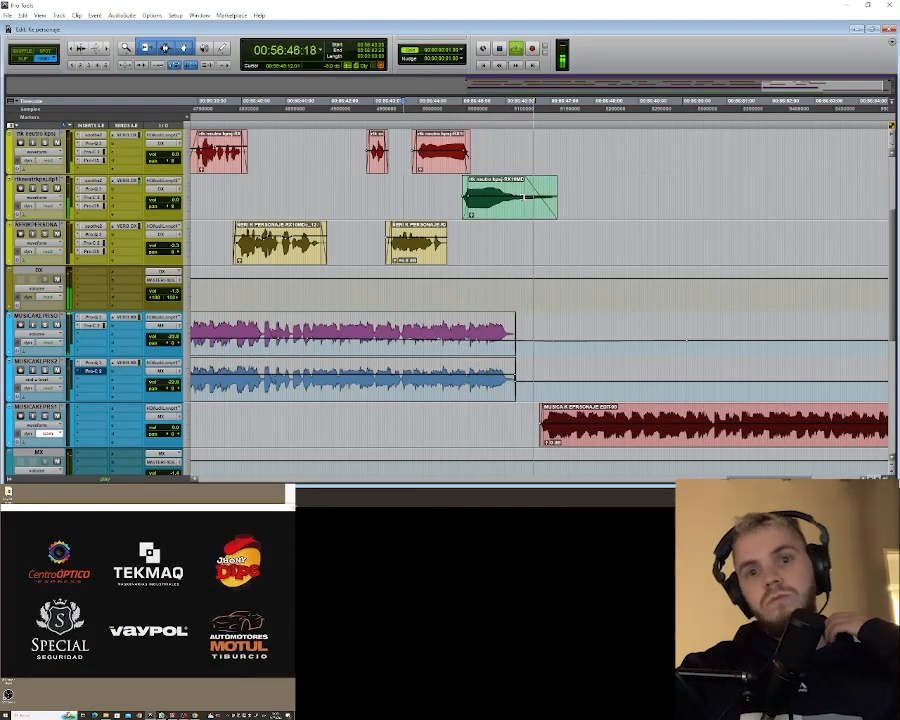
key(r)
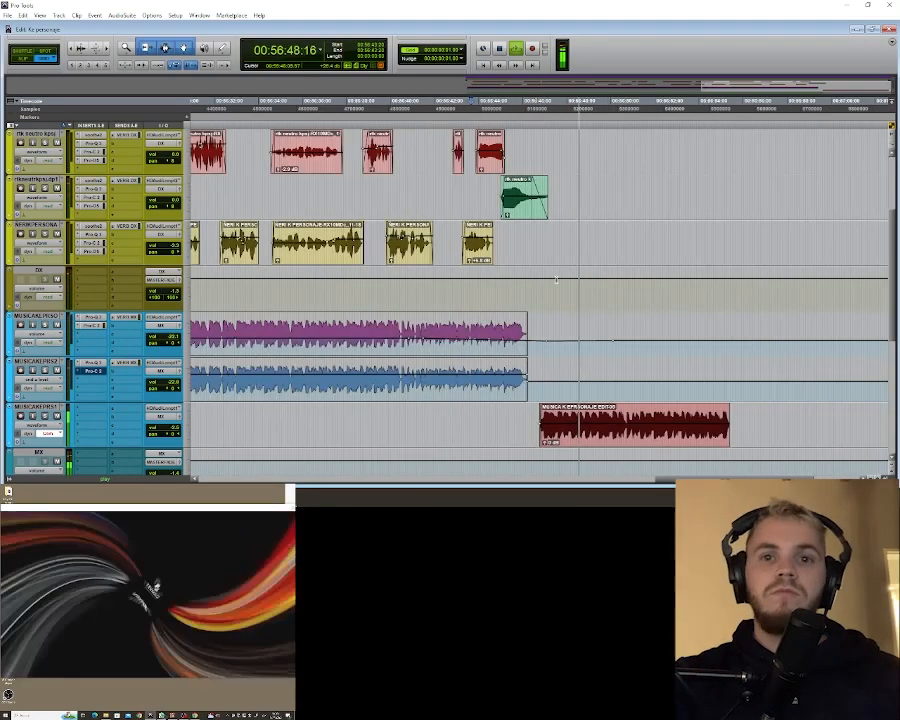
key(r)
key(r)
key(r)
key(space)
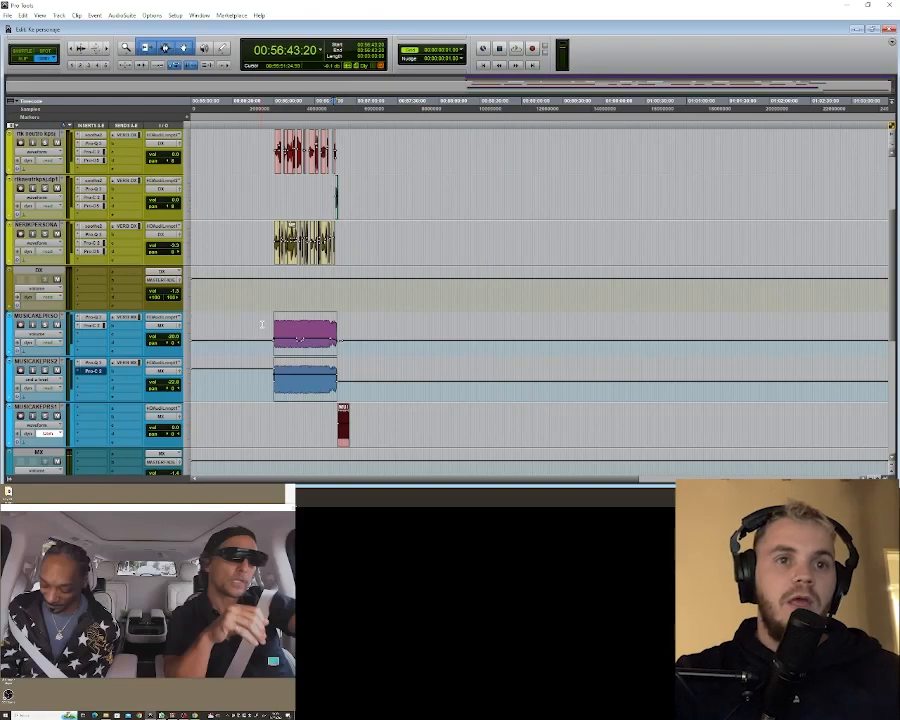
Audition the music from its start at 00:56:00:07 with the MUSICAKEPRSO track soloed.
click(262, 324)
key(Tab)
key(t)
key(t)
key(t)
key(r)
click(557, 327)
key(t)
key(t)
click(370, 322)
key(Tab)
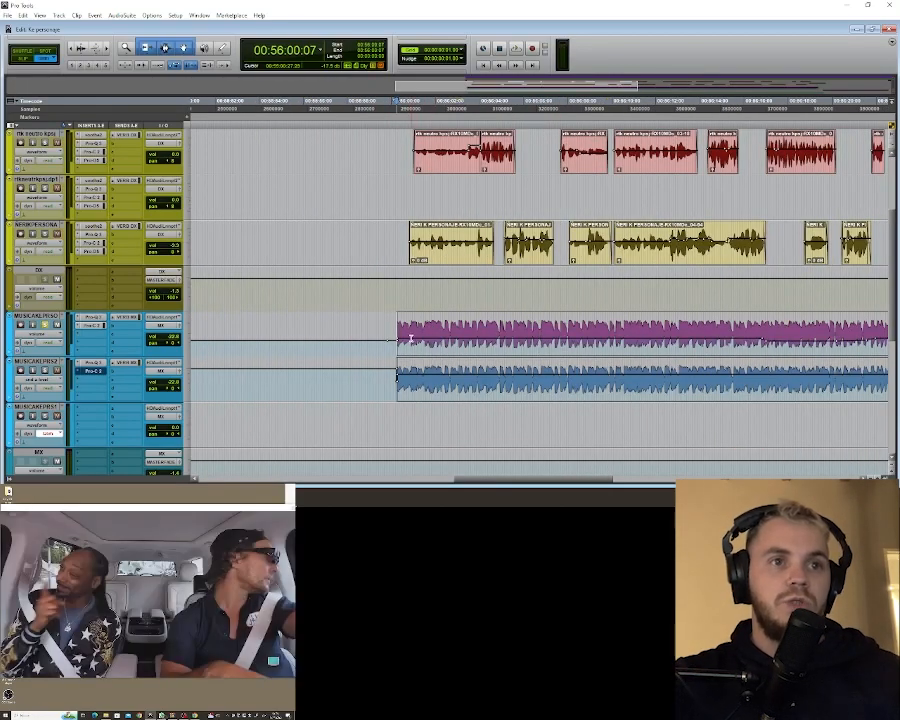
key(space)
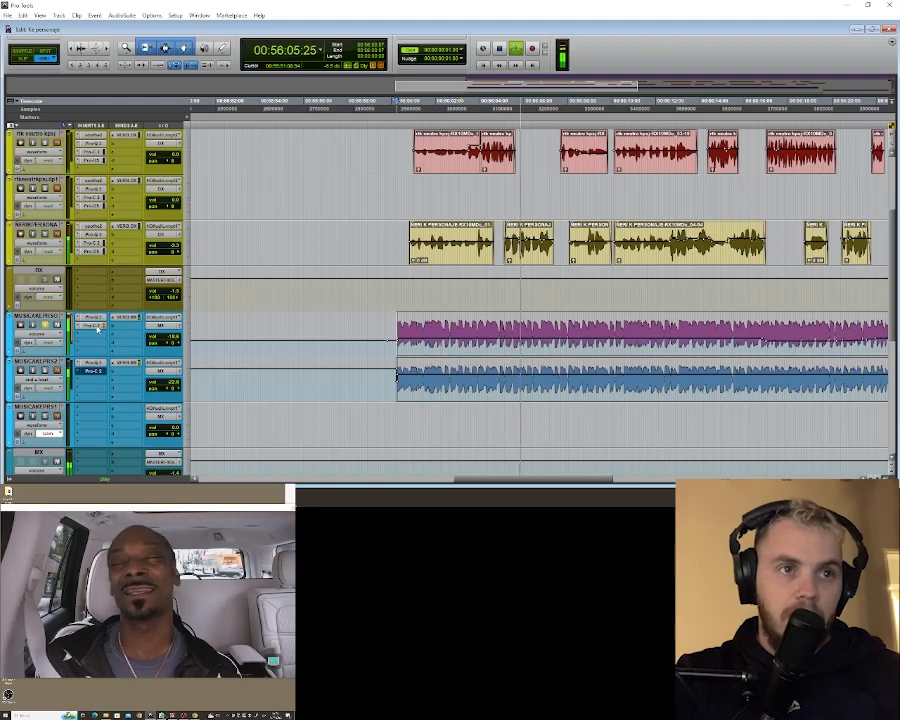
Examine the Pro-C 2 compression and the Pro-Q 3 curve, including its low-cut point, on MUSICAKEPRSO during playback.
click(97, 327)
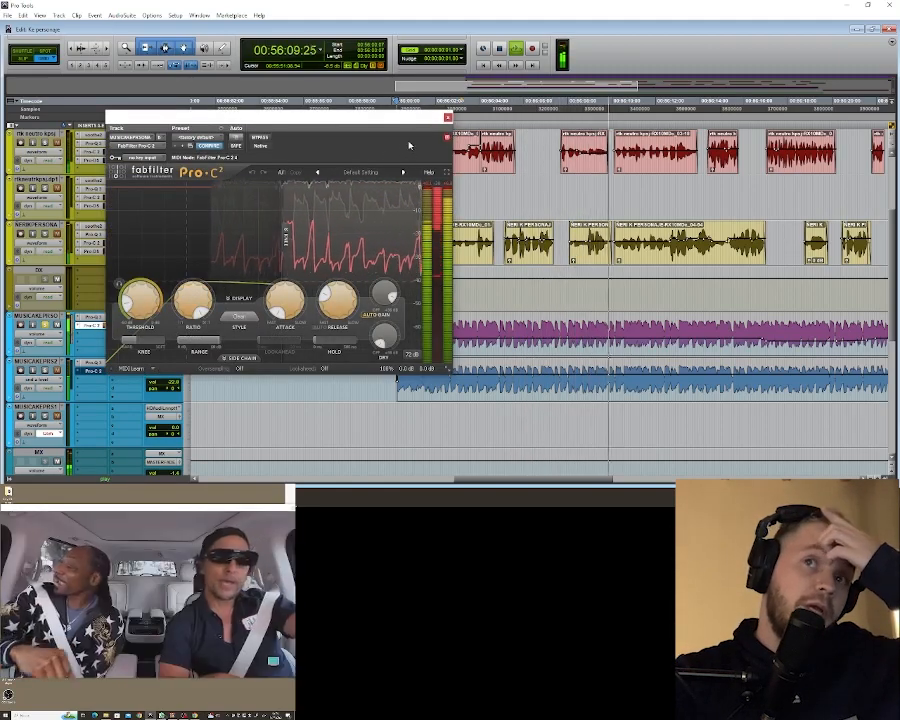
click(448, 118)
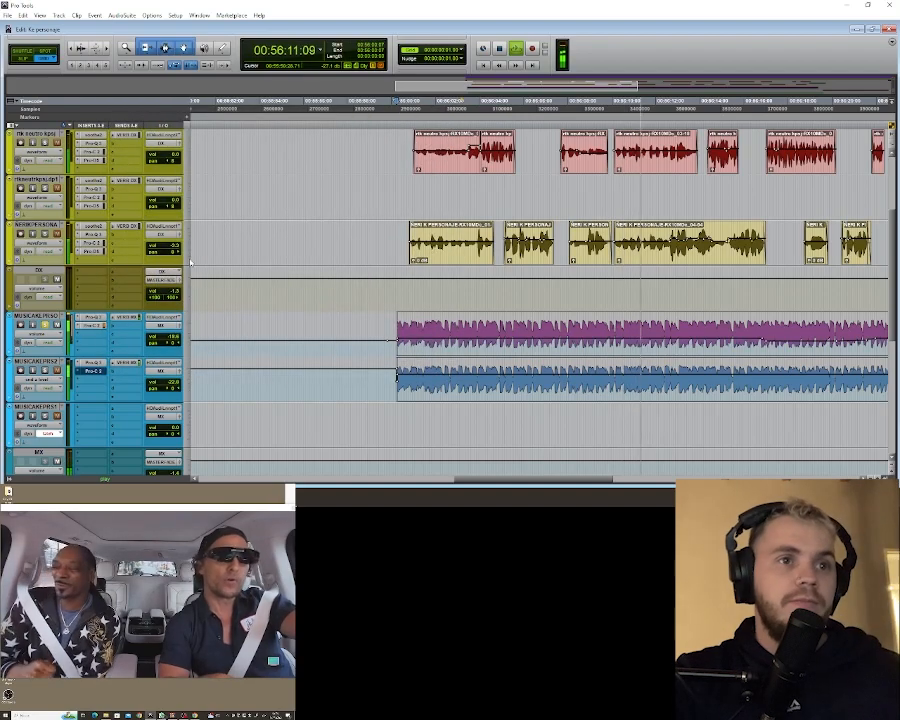
click(90, 316)
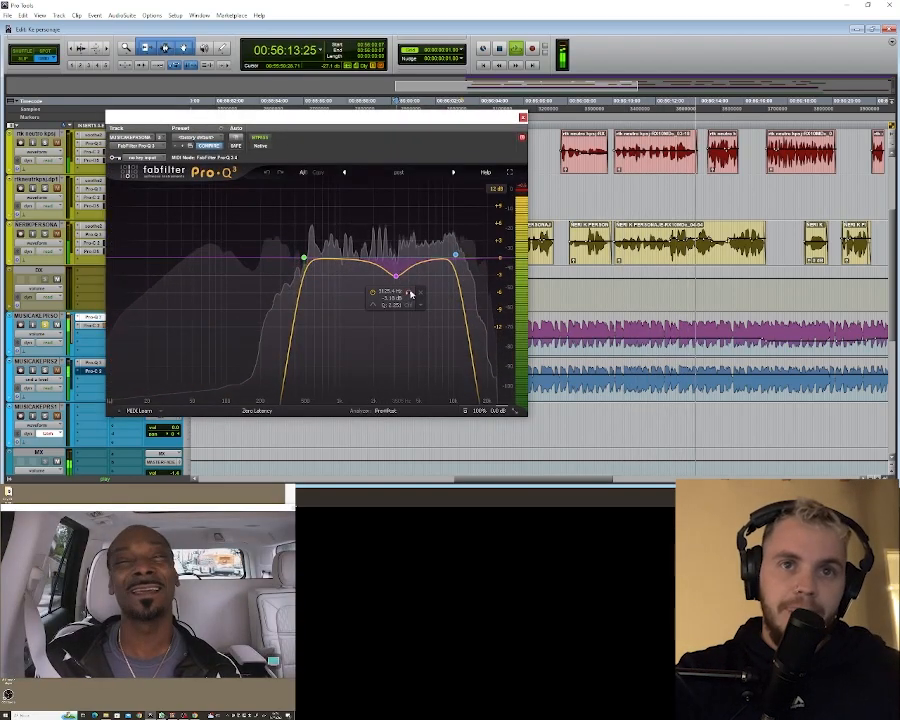
click(304, 258)
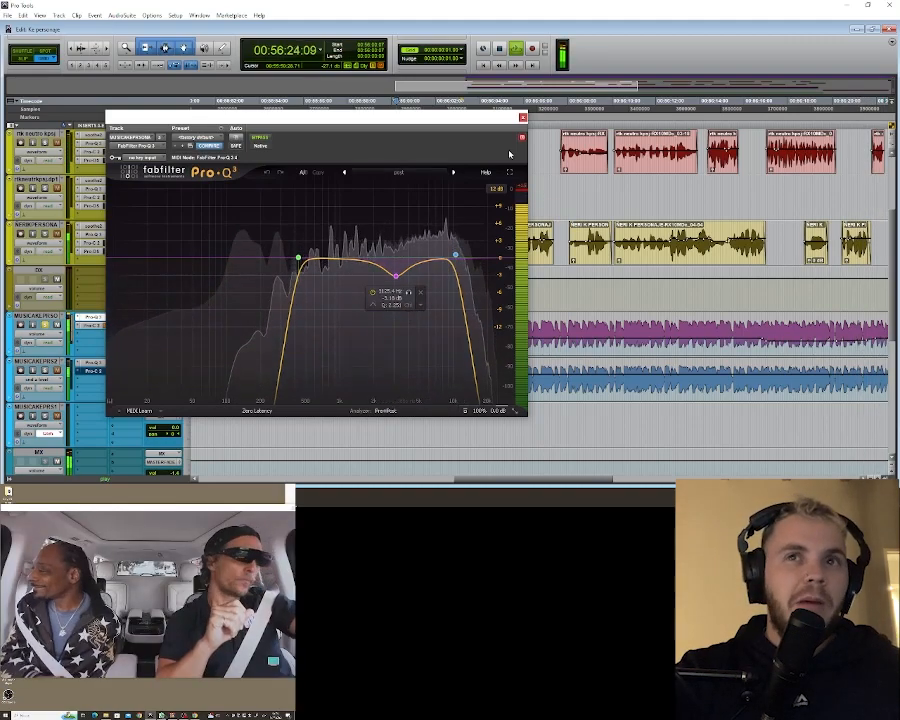
click(522, 117)
key(space)
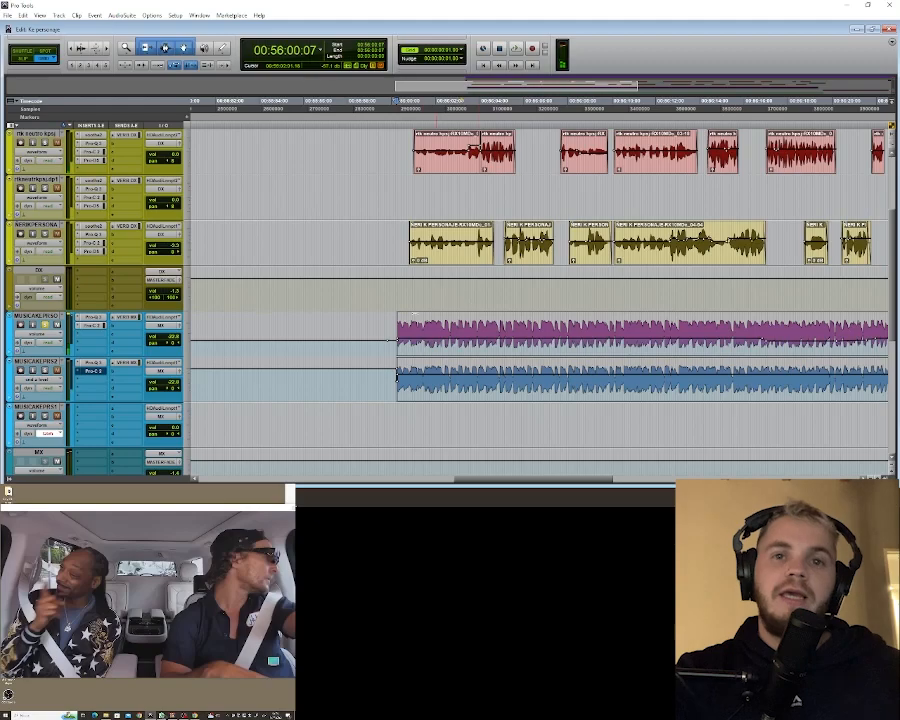
Inspect the Pro-Q 3 low cut, high cut and upper-mid dip on MUSICAKEPRSO with the cursor at 00:56:09:23.
key(r)
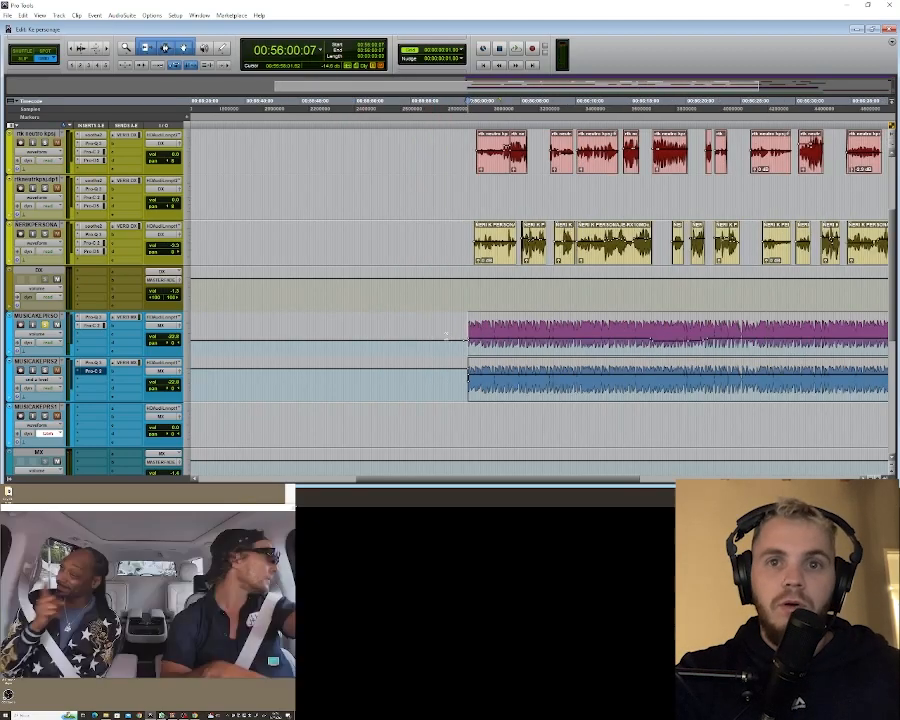
key(t)
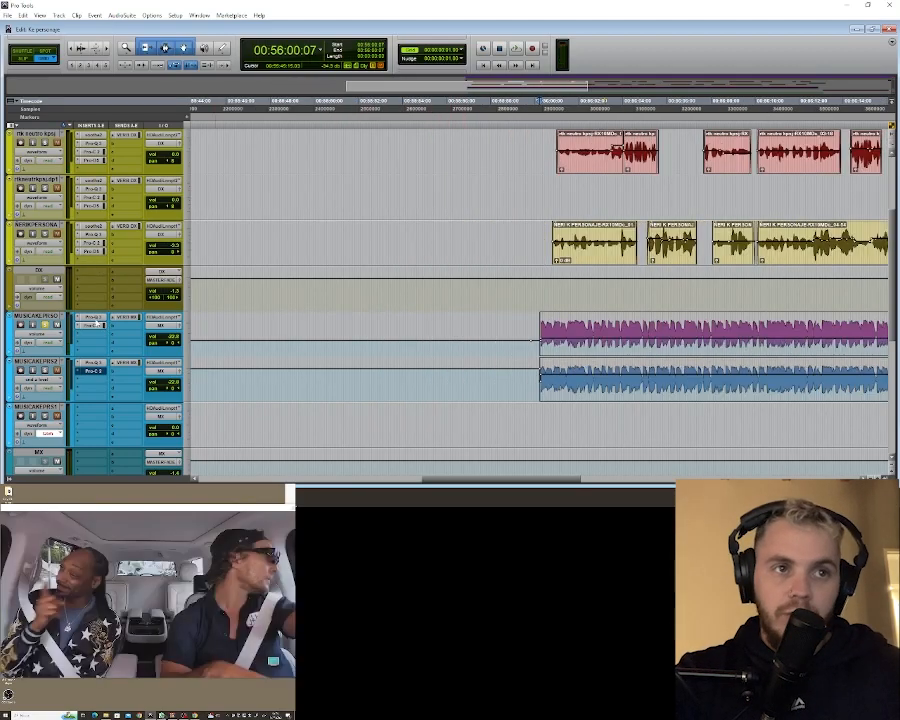
click(92, 320)
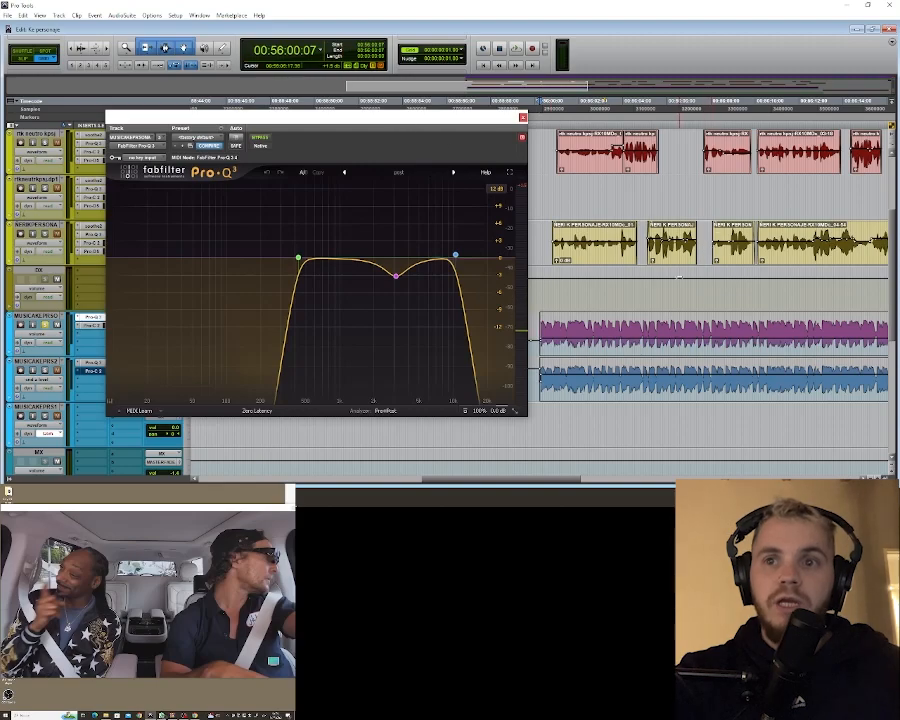
key(r)
click(648, 326)
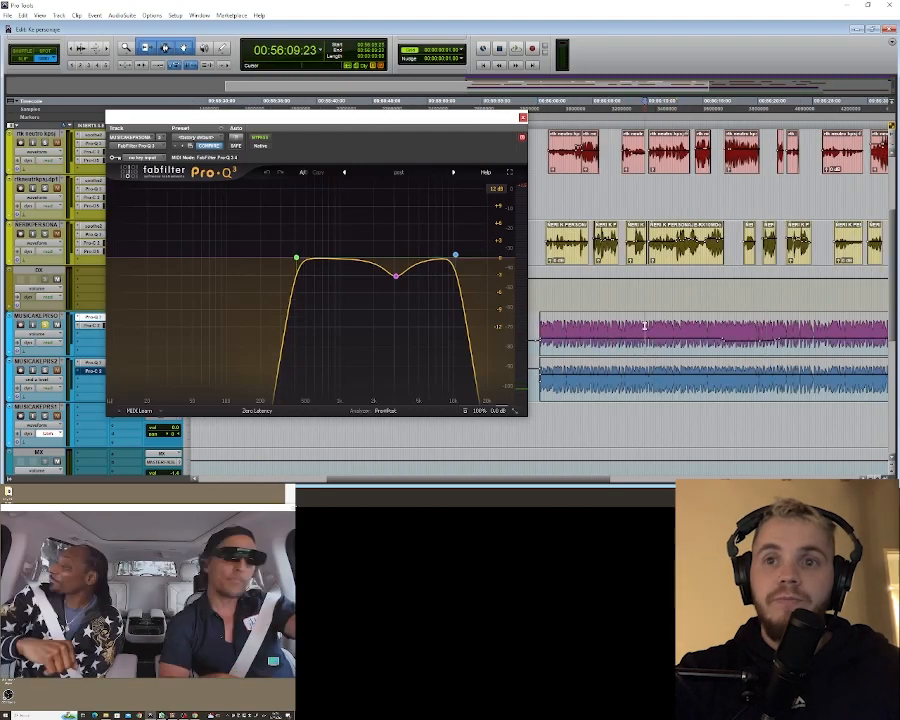
key(t)
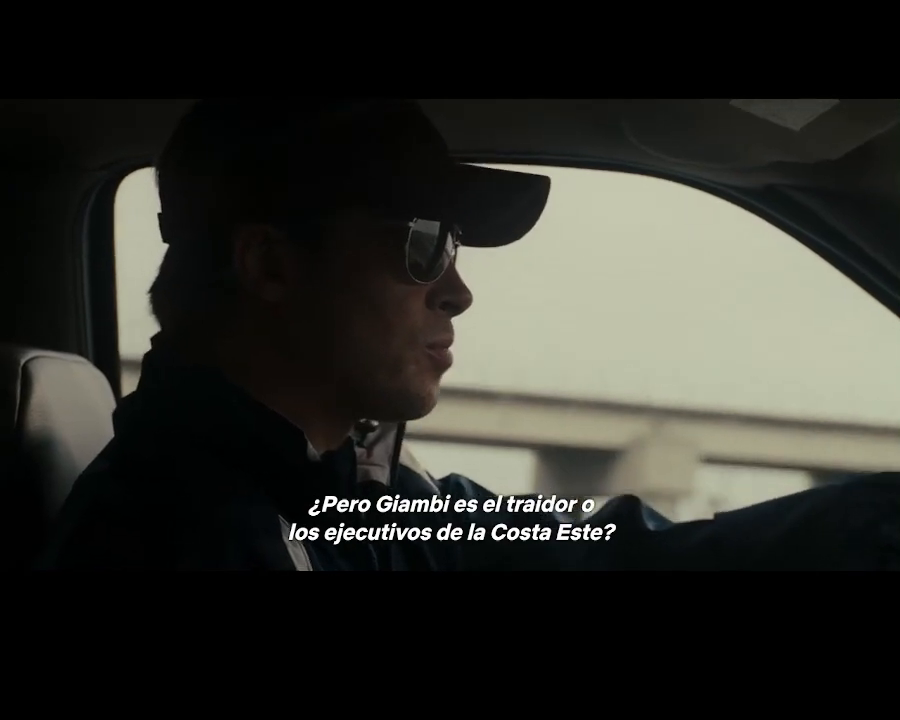
drag(391, 276, 396, 278)
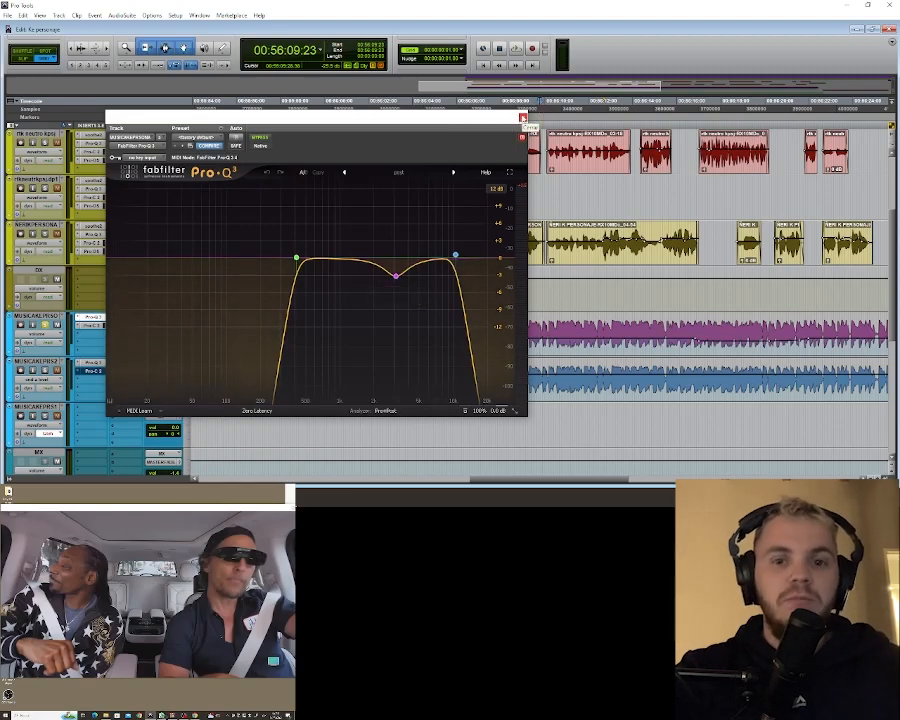
click(522, 118)
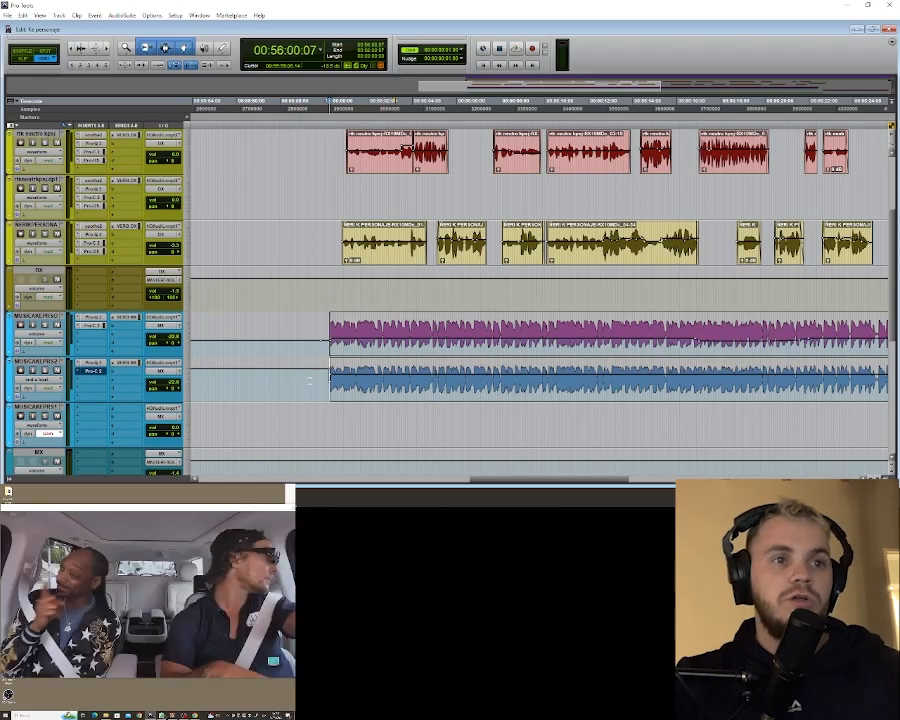
Inspect the Pro-Q 3 high-cut filter on the MUSICAKEPRS2 track with the cursor at 00:56:01:10.
scroll(306, 381, left, 3)
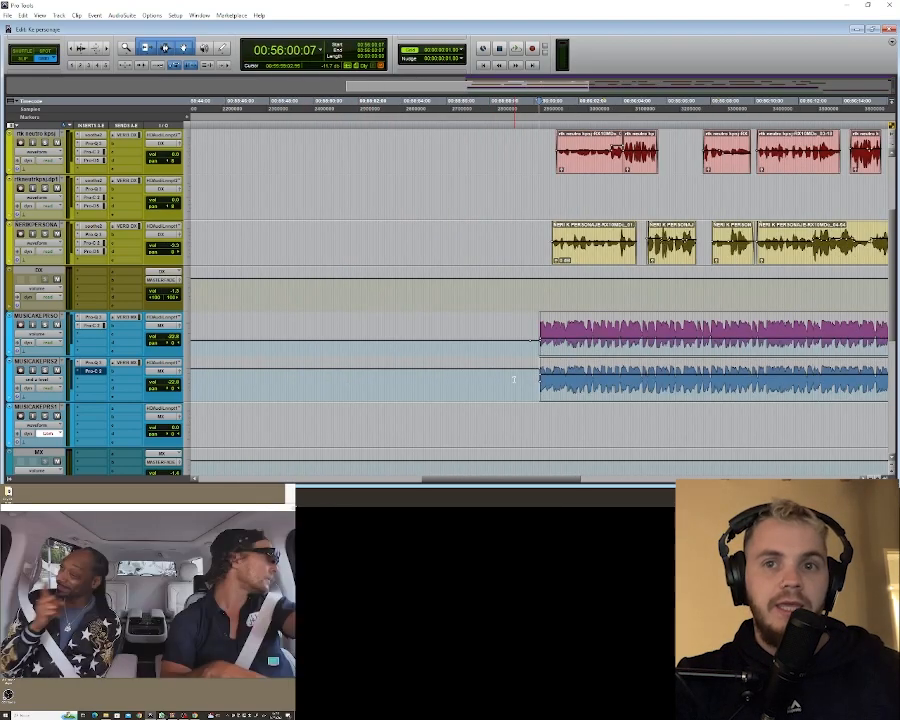
key(t)
click(588, 366)
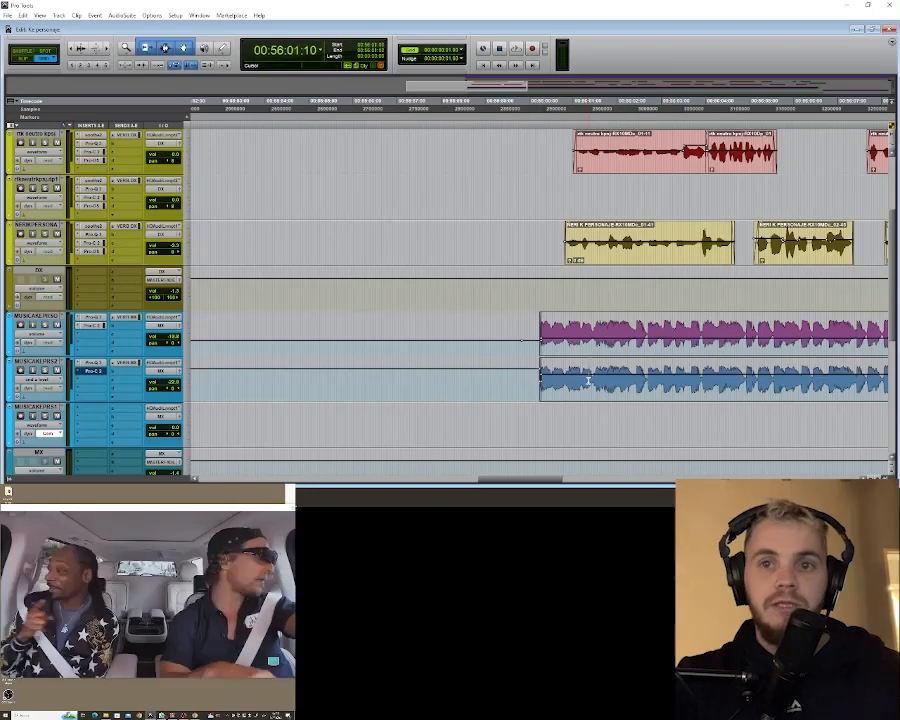
key(r)
key(t)
key(t)
key(r)
click(104, 366)
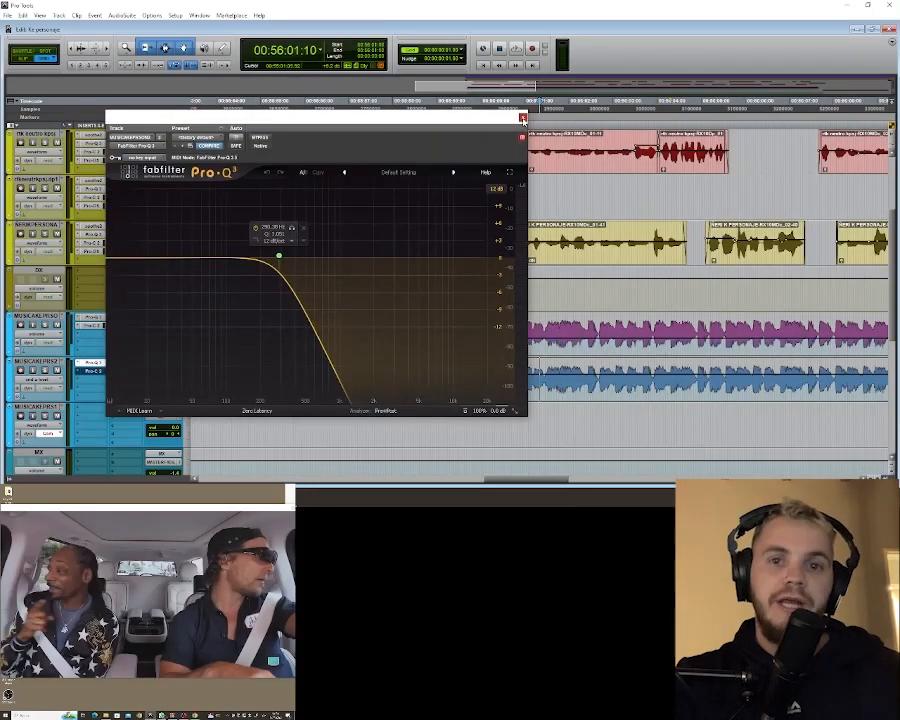
click(522, 118)
Compare the two music tracks from their start at 00:56:00:07, placing the cursor in the MUSICAKEPRSO clip at 00:56:13:07.
click(474, 380)
key(r)
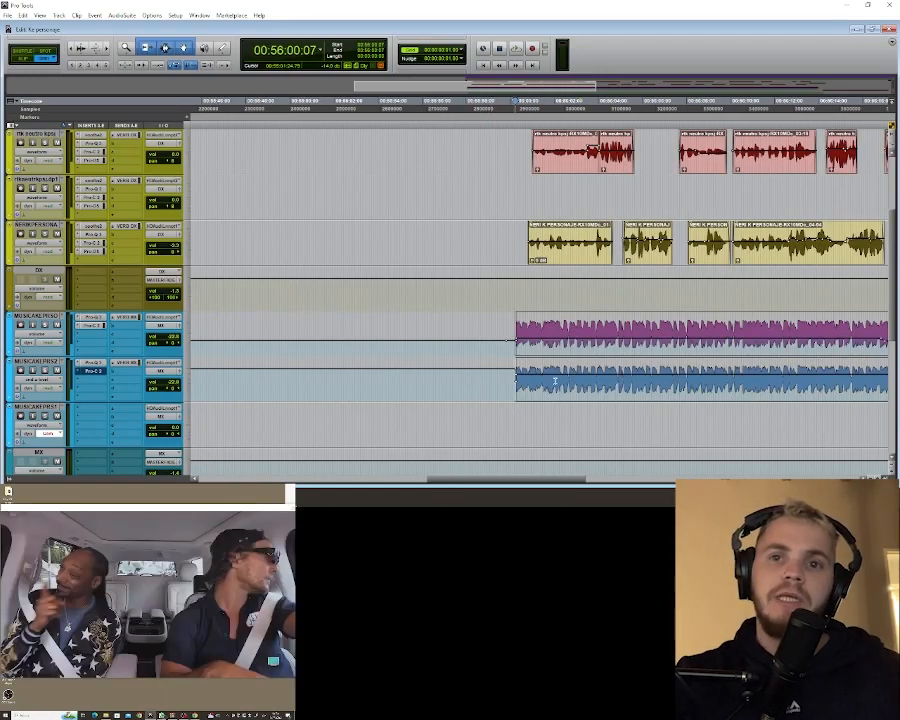
key(r)
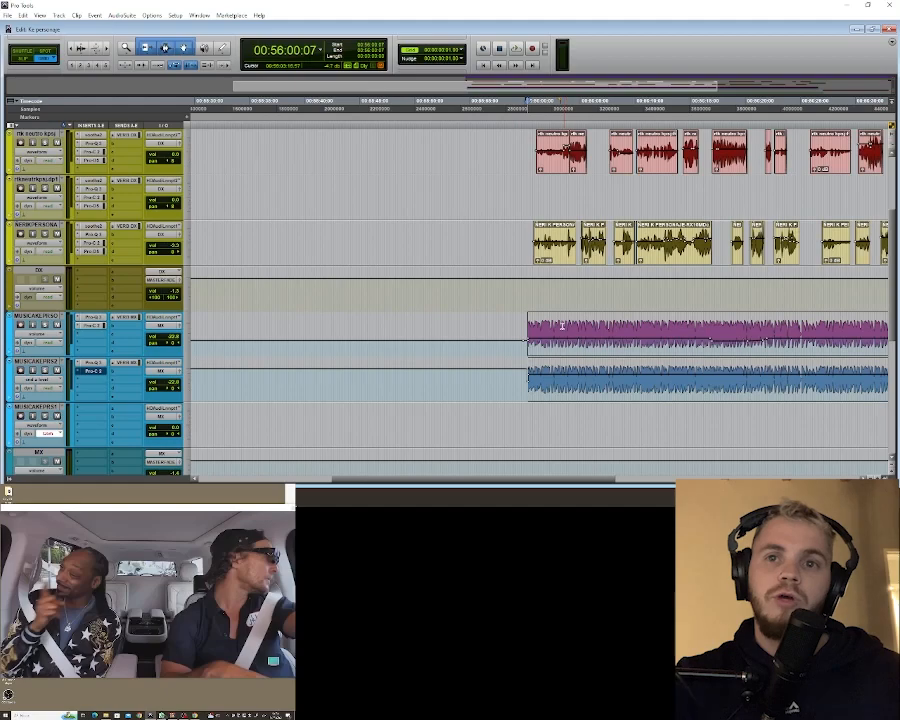
key(r)
click(593, 326)
key(t)
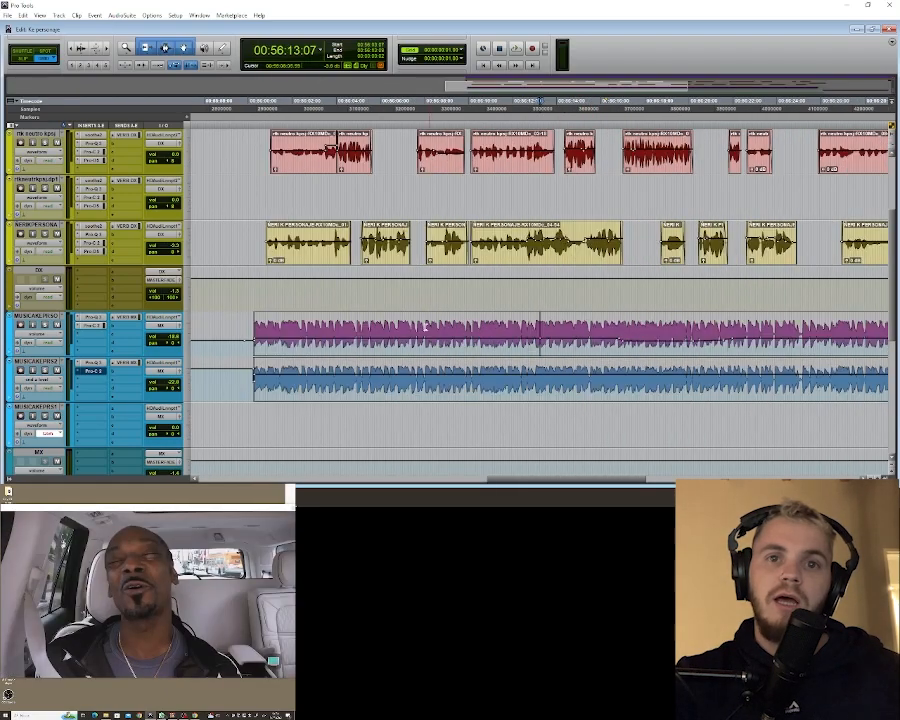
Solo the MUSICAKEPRS2 track and play it from its clip start at 00:56:00:07.
key(ctrl+z)
click(235, 378)
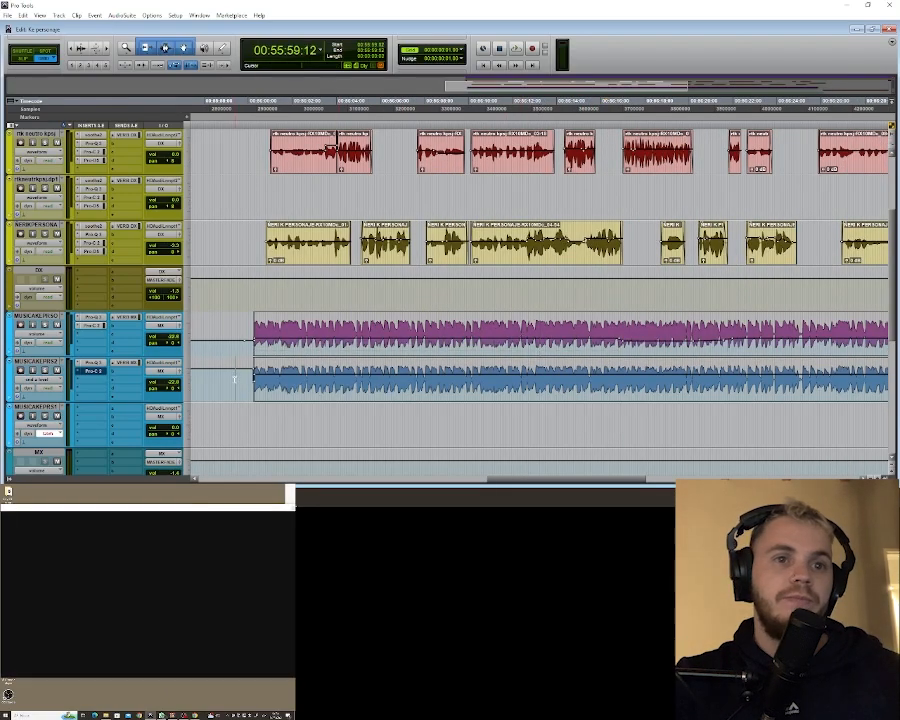
key(Tab)
key(shift+s)
key(space)
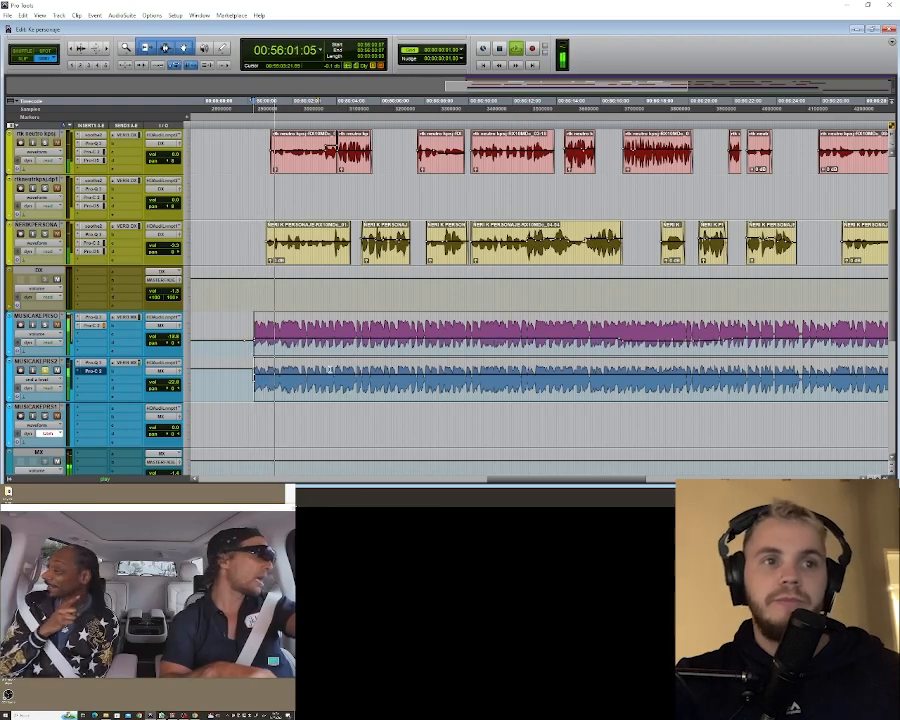
Inspect the MUSICAKEPRS2 track's VERB MX send level during playback and again with the transport stopped.
click(138, 362)
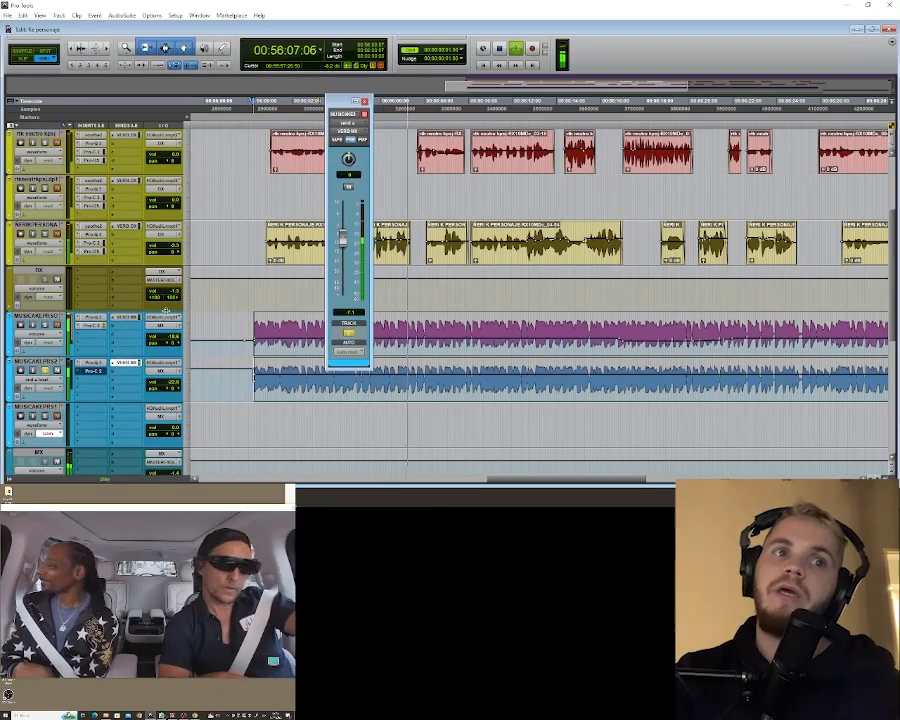
click(133, 366)
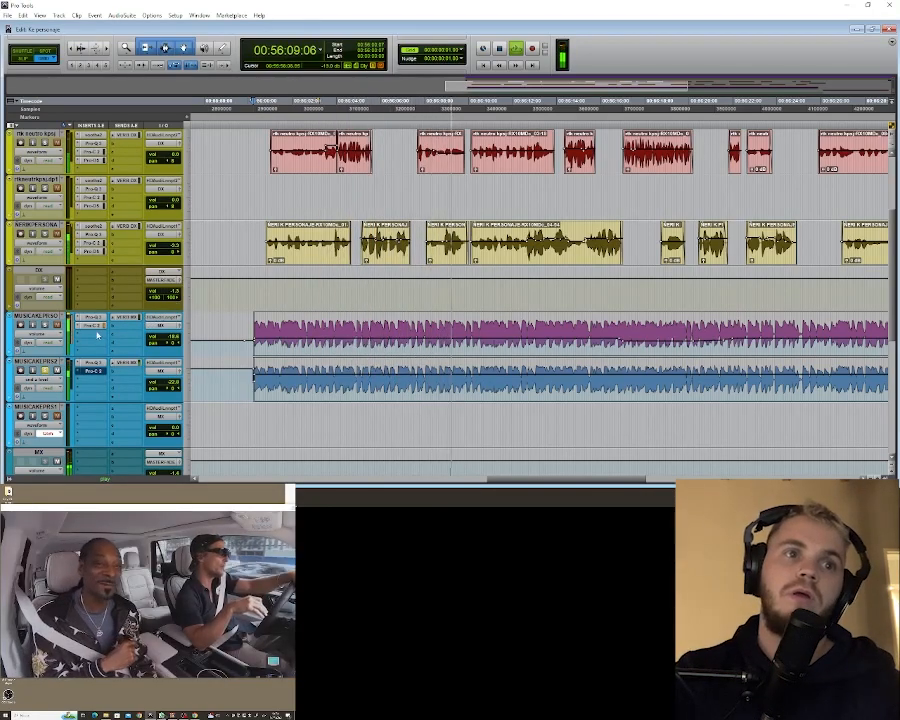
key(space)
click(133, 367)
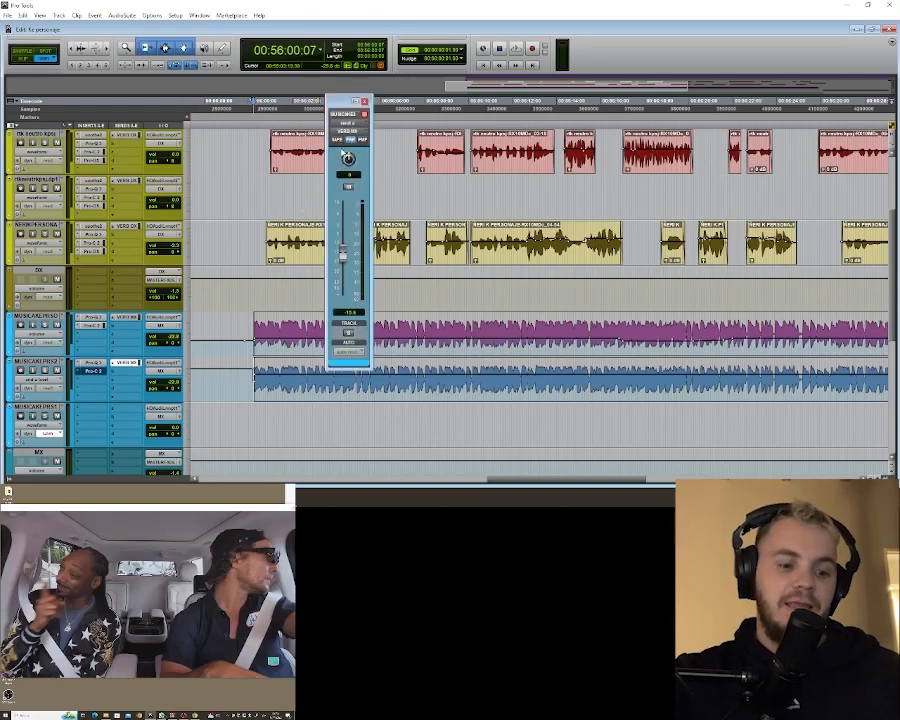
click(364, 101)
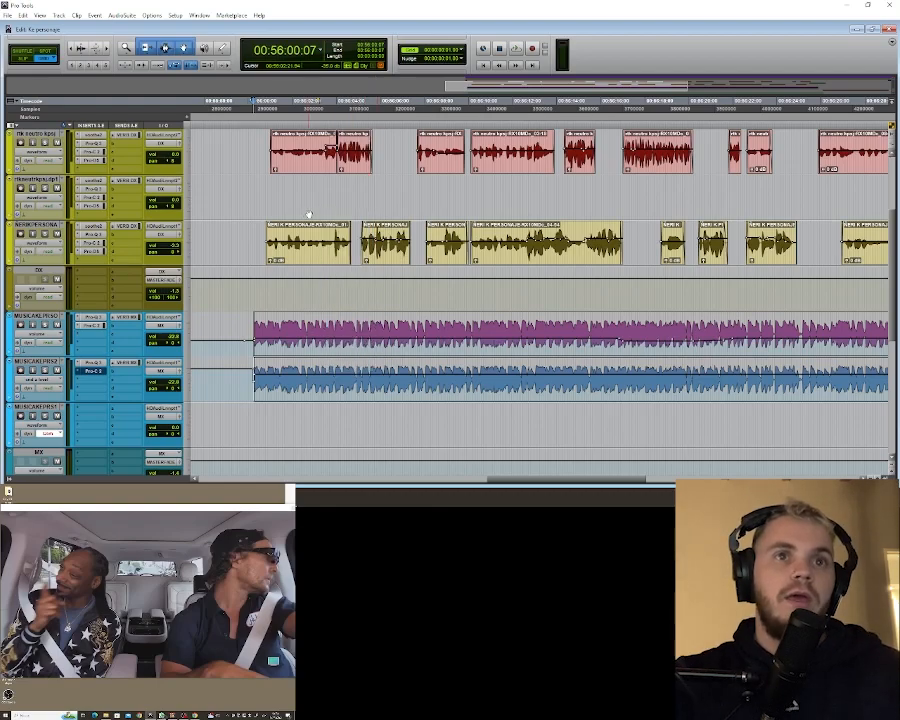
Play the rtk neutro kpsj dialogue track from 00:56:01:00, stopping after the opening line.
scroll(257, 222, up, 3)
key(space)
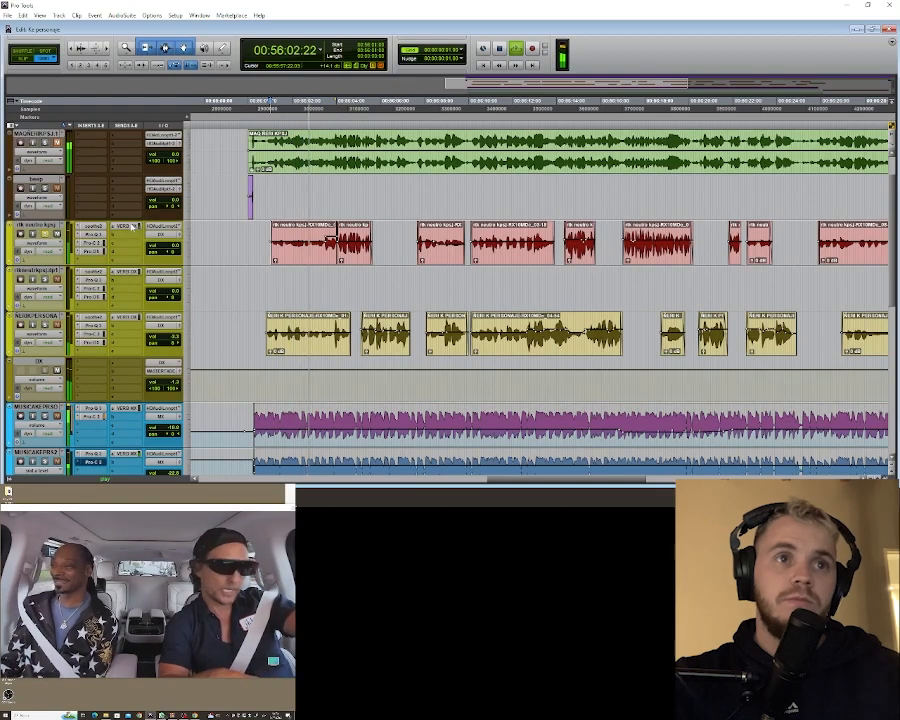
key(space)
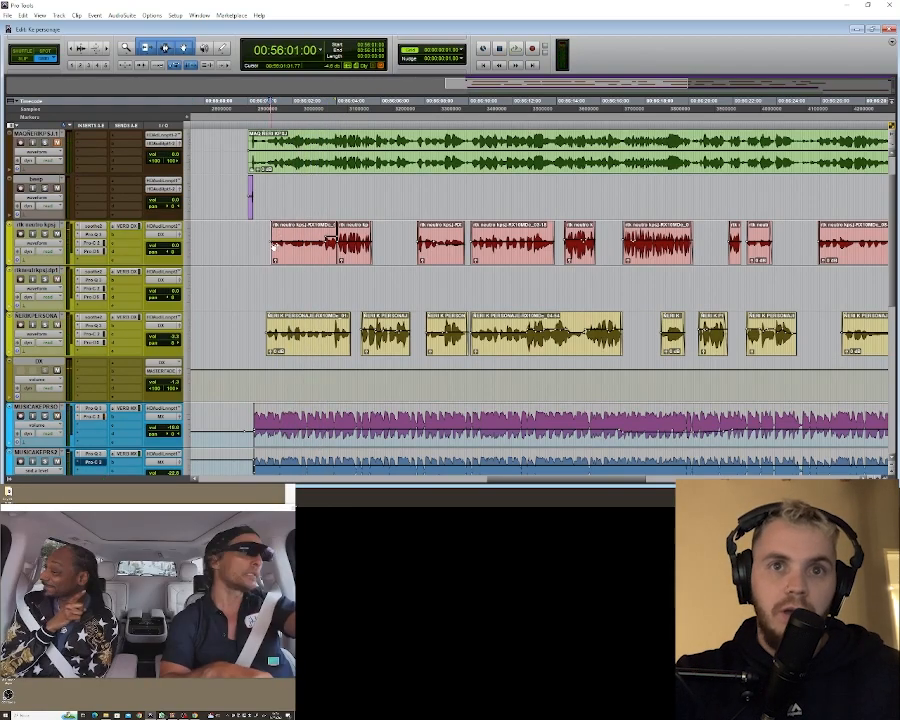
Locate the inside-car ambience clip and place the cursor at 00:56:00:07 with a close view of its start.
scroll(300, 248, down, 6)
scroll(325, 251, up, 2)
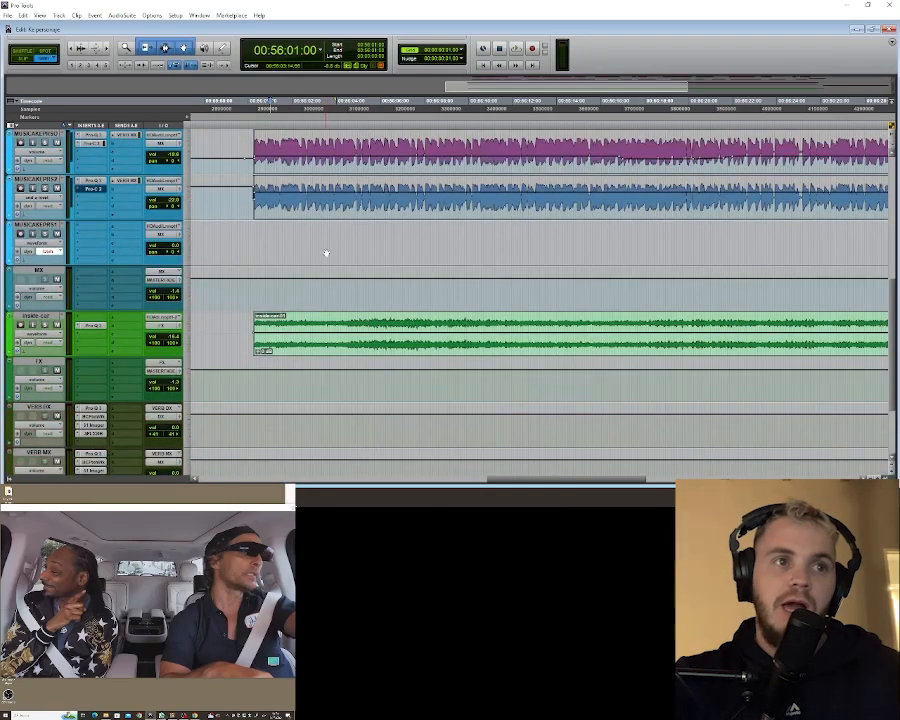
key(r)
key(r)
click(438, 321)
key(Tab)
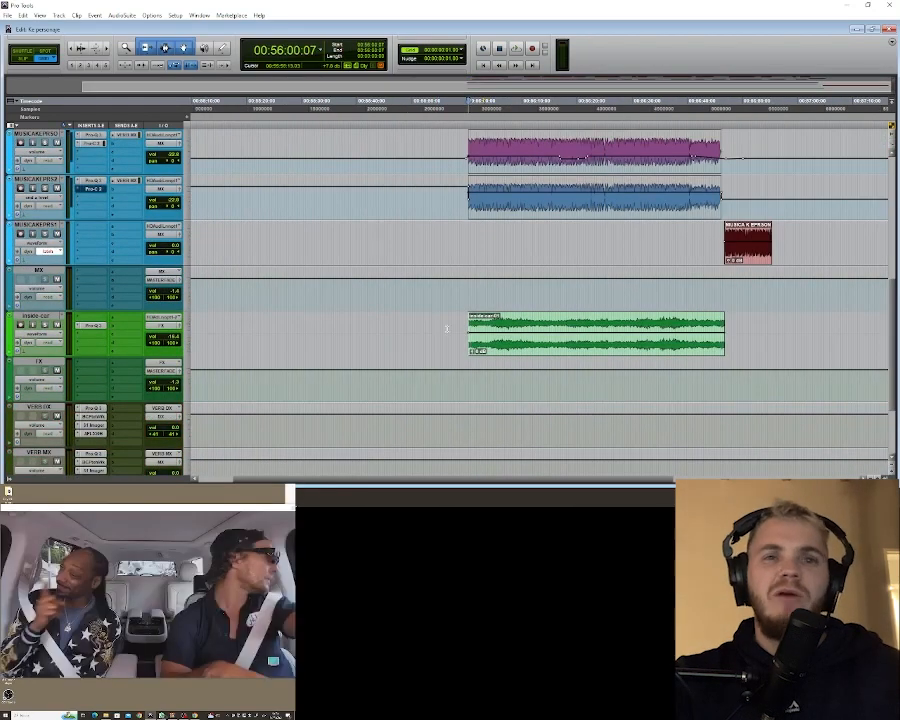
key(t)
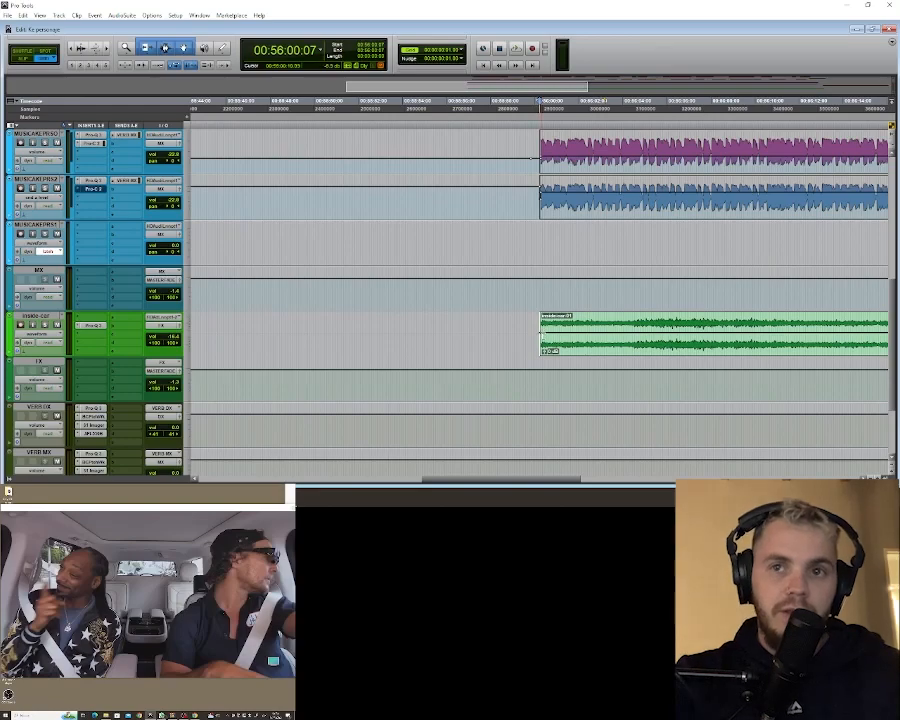
Play the inside-car ambience together with the music from 00:56:00:07 and stop after a few seconds.
click(586, 335)
key(t)
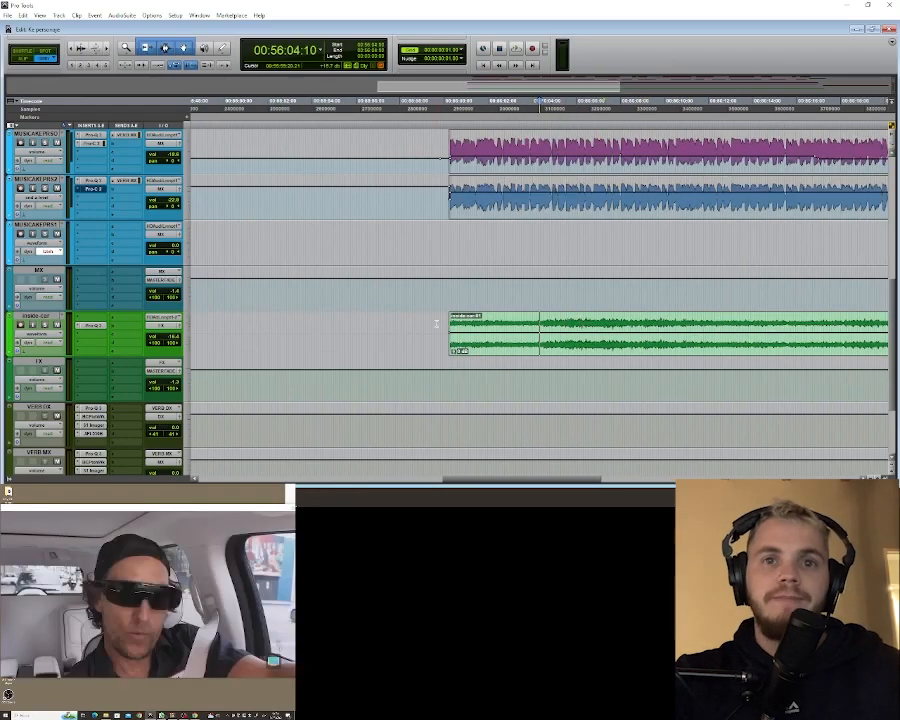
click(437, 322)
key(space)
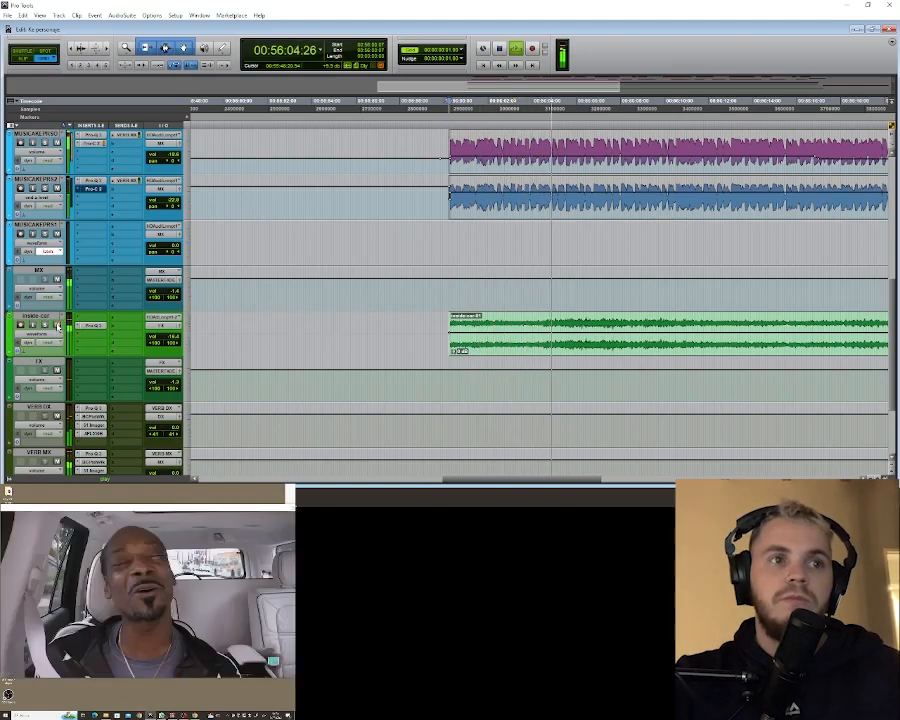
key(r)
key(space)
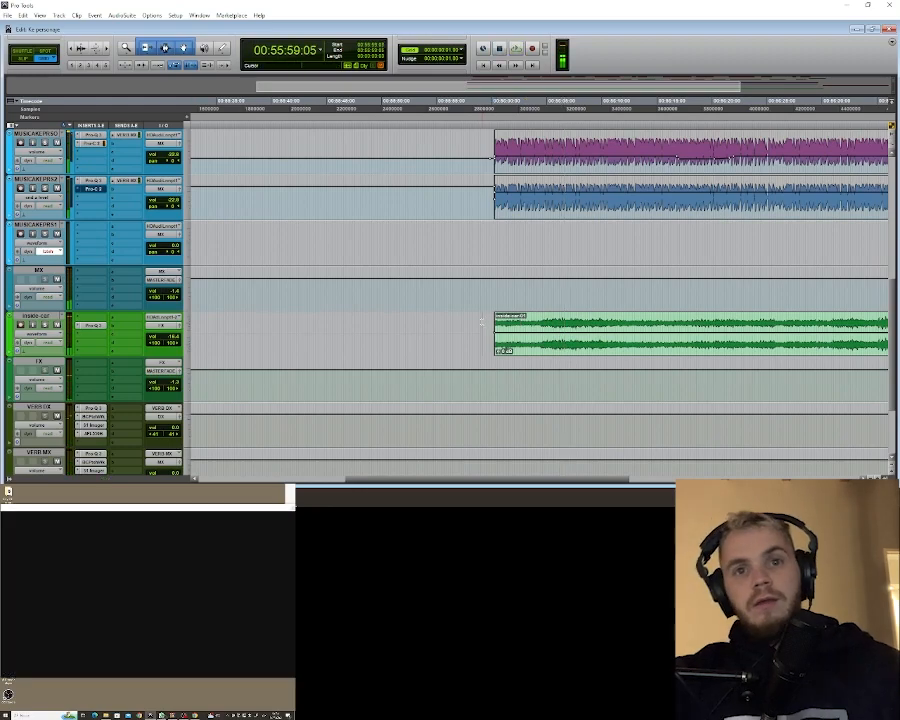
Examine the inside-car clip's full extent against the music tracks, placing the cursor at its start at 00:56:00:10.
key(r)
key(r)
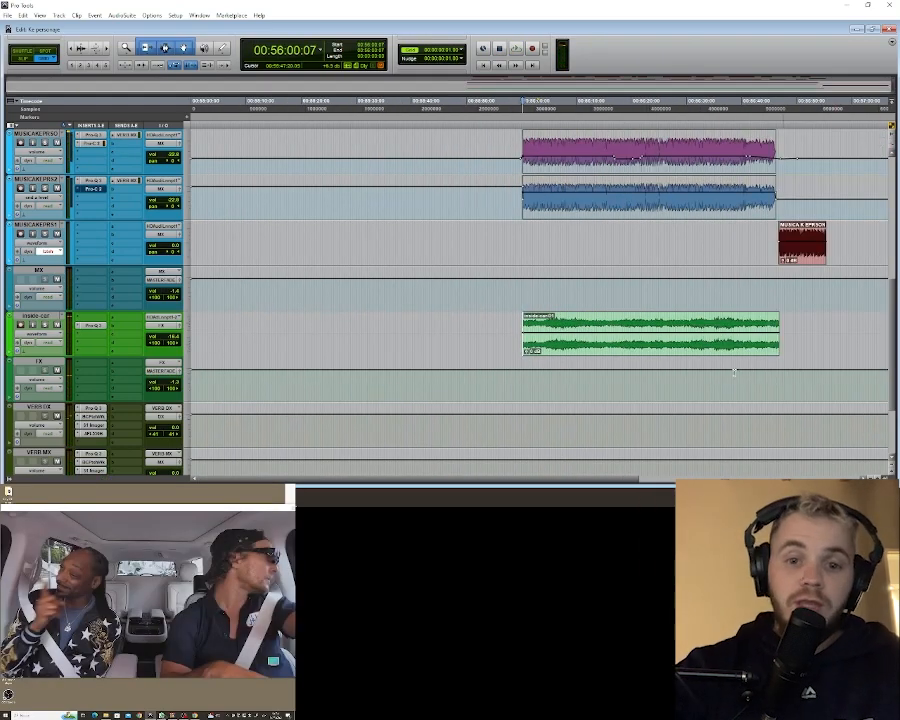
click(508, 320)
key(Tab)
key(r)
key(t)
key(t)
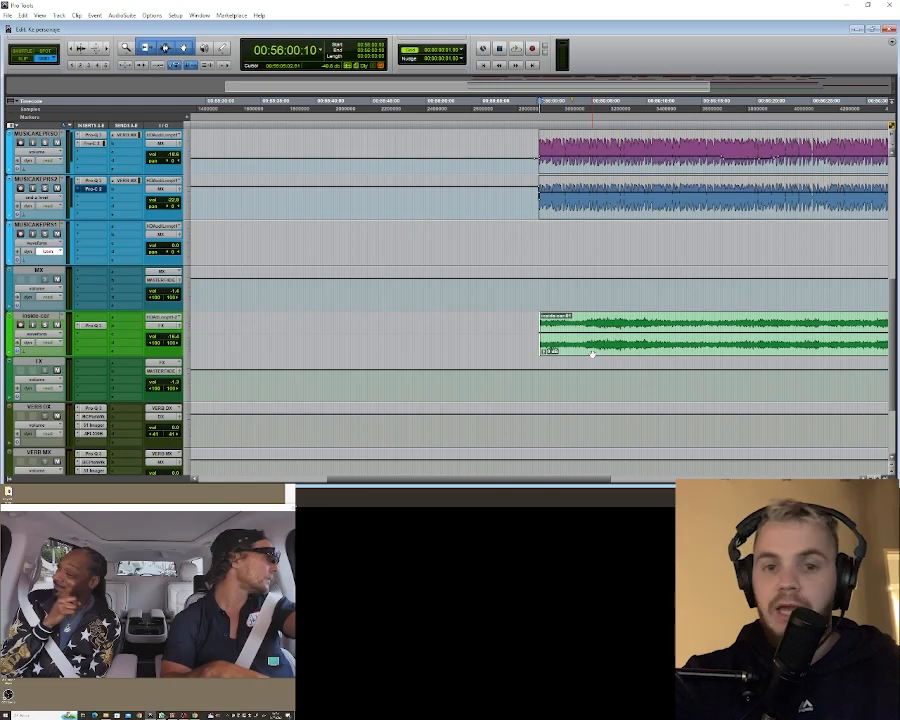
click(511, 319)
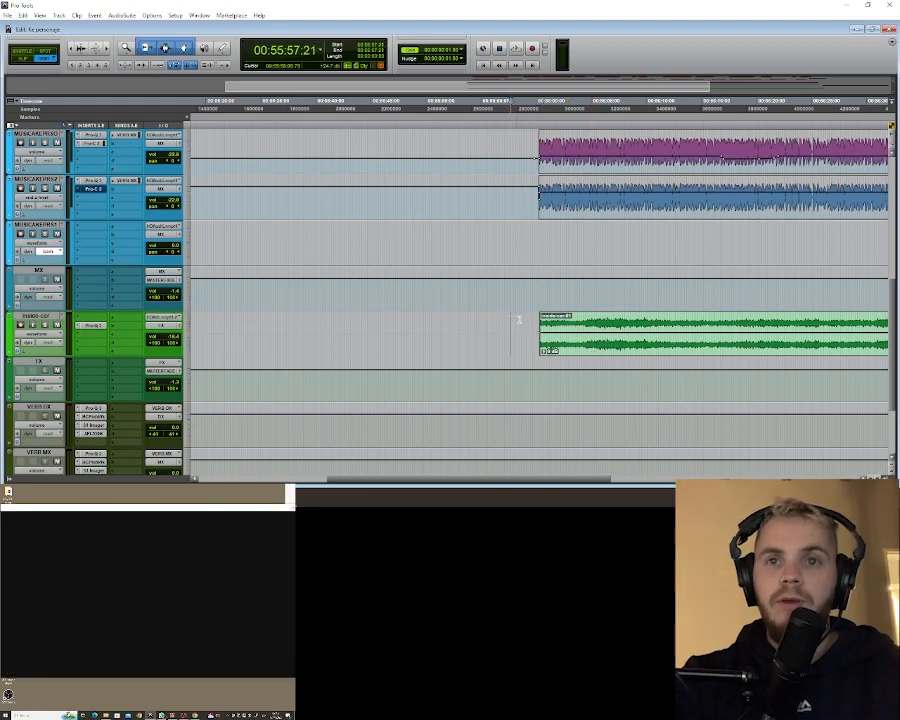
key(Tab)
key(r)
key(r)
key(t)
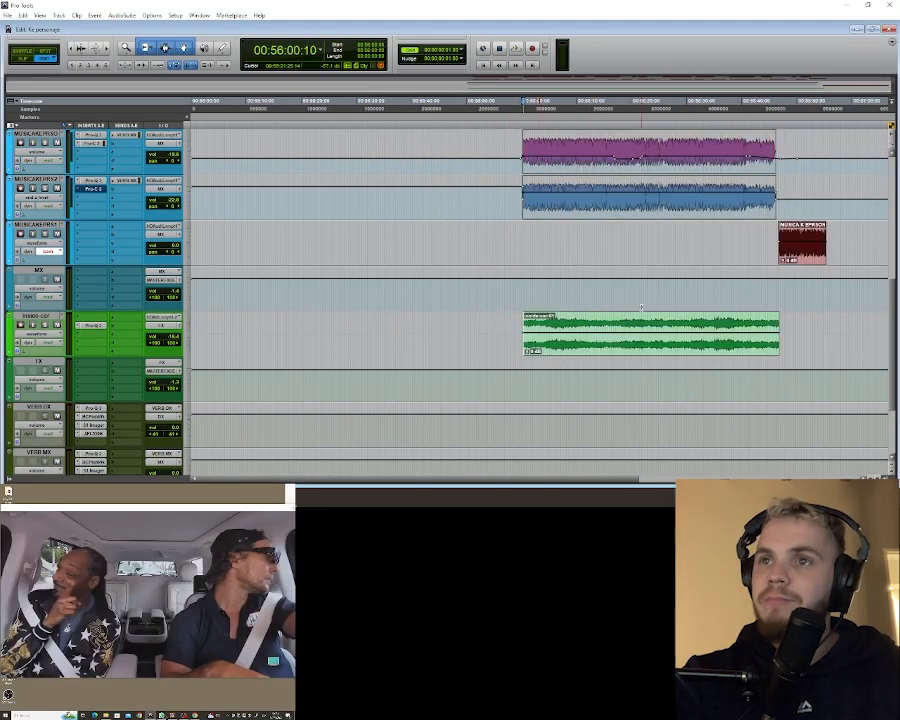
Review the picture, reference and dialogue tracks over the whole scene, placing the cursor at 00:56:07:18.
scroll(641, 308, down, 2)
scroll(641, 308, up, 3)
click(511, 185)
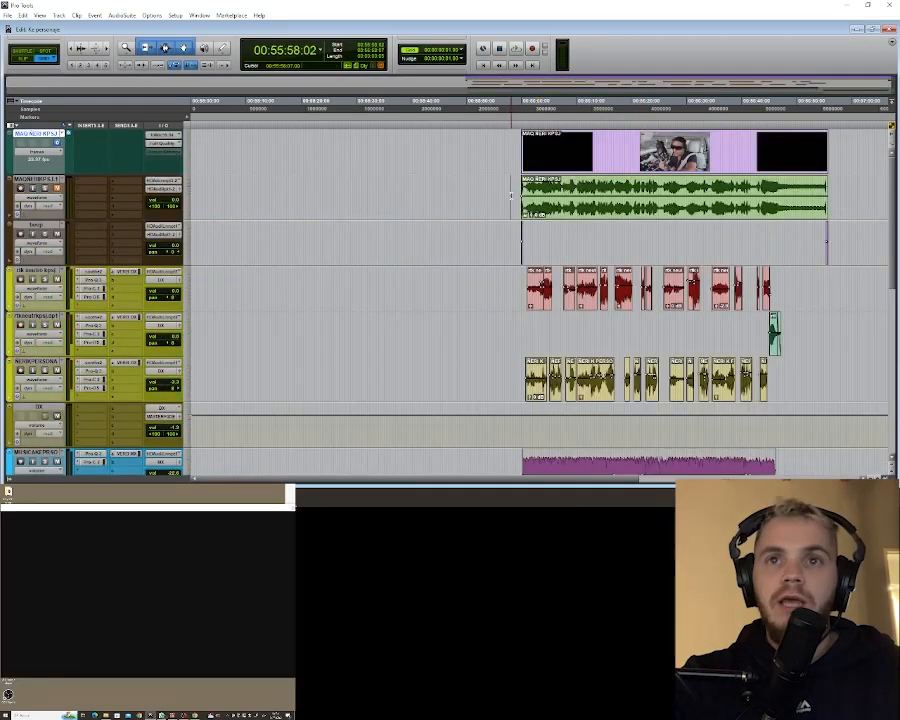
key(Tab)
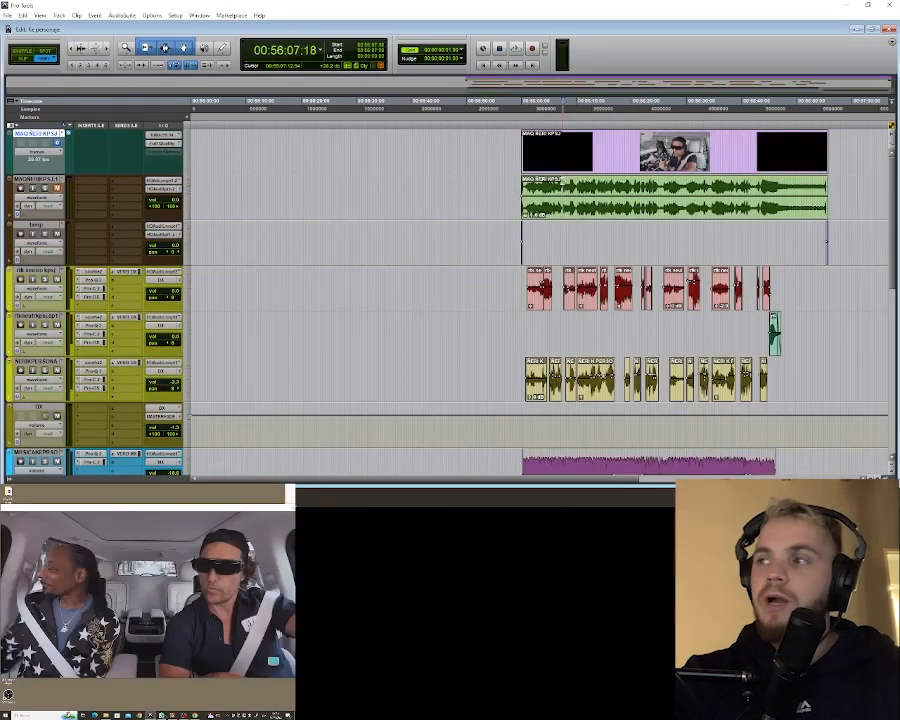
Open the NUGEN VisLM loudness meter on the MASTER FADER track and move its window clear of the clips.
scroll(447, 297, down, 4)
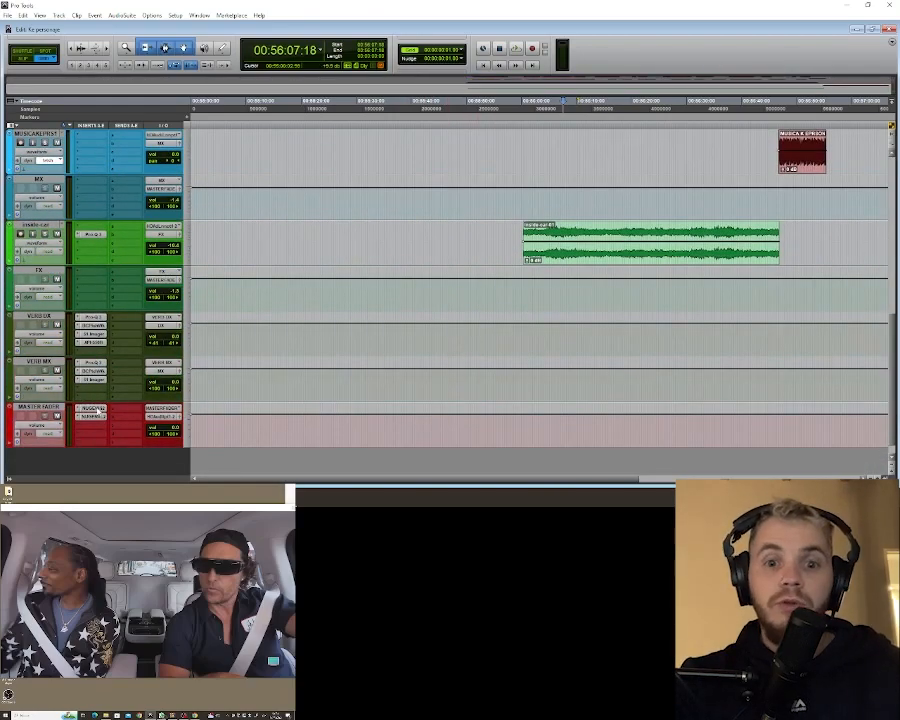
click(88, 409)
click(90, 415)
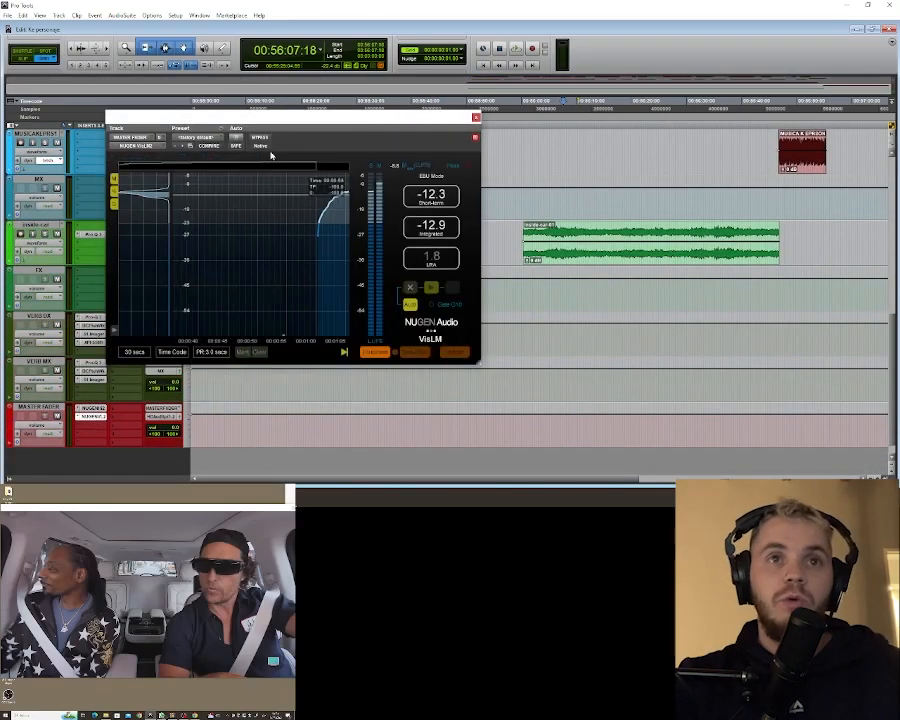
drag(280, 120, 246, 93)
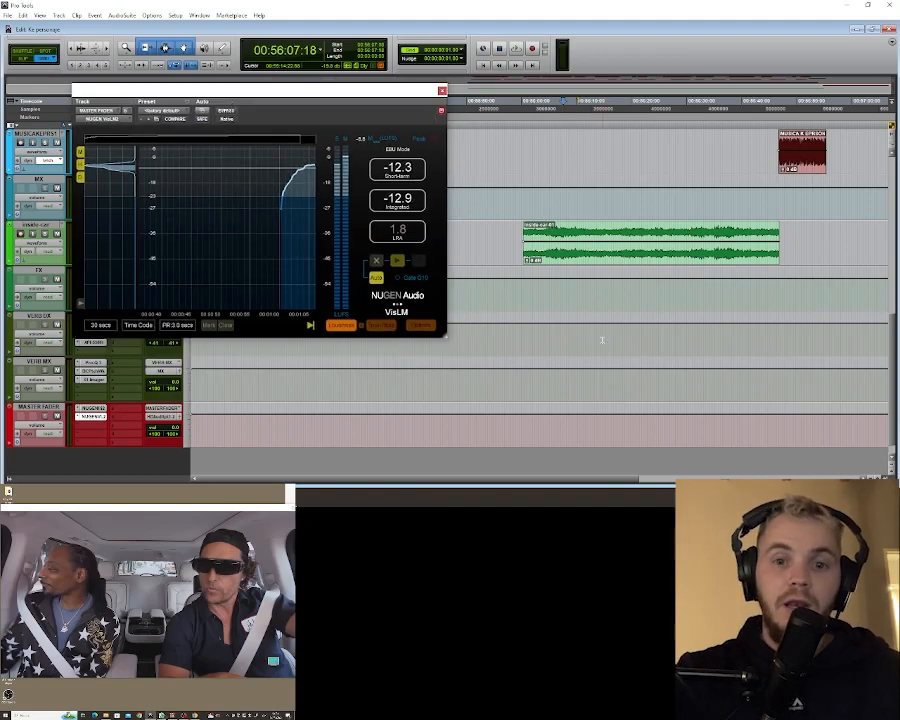
Return the cursor from the inside-car clip to the start of the MUSICAKEPRSO clip at 00:56:00:07, keeping VisLM open.
click(498, 237)
key(Tab)
scroll(544, 279, up, 3)
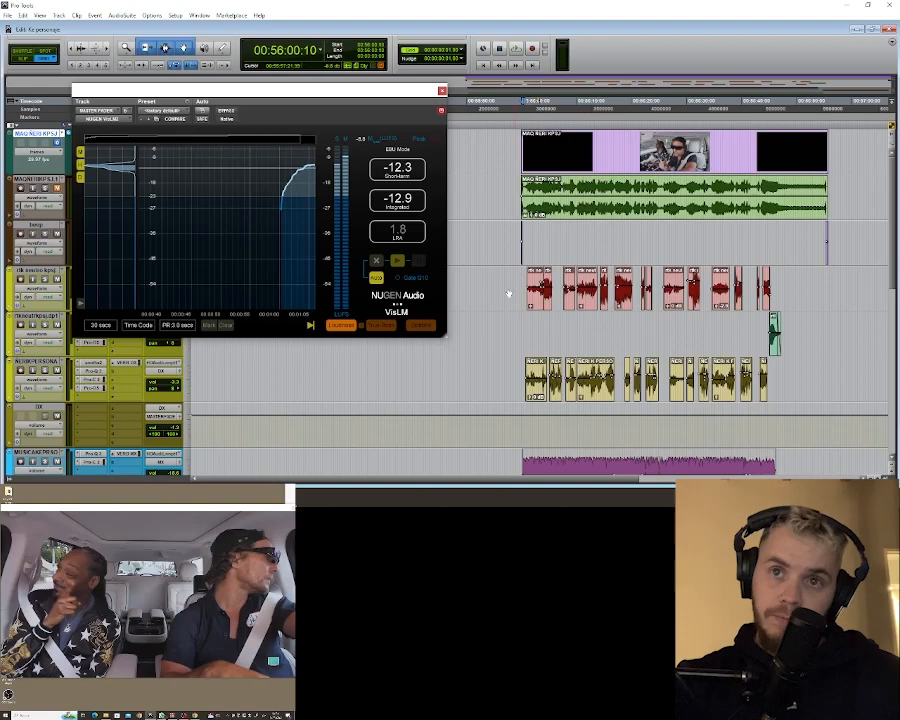
key(t)
key(t)
click(541, 293)
scroll(564, 291, down, 4)
click(502, 284)
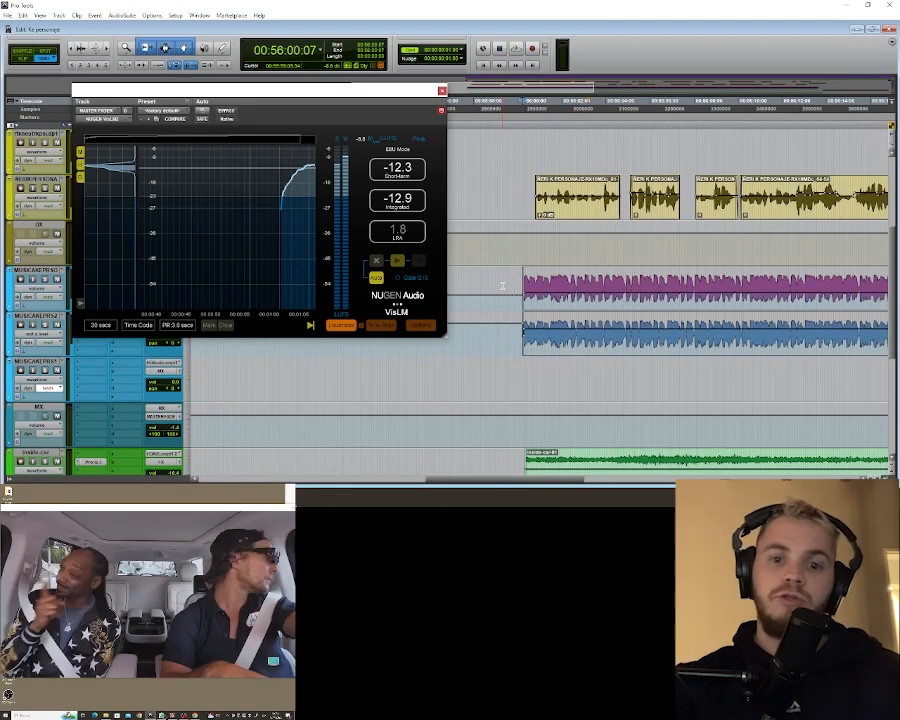
Place the cursor just before the music clips at 00:55:59:14 and play the mix with the VisLM loudness meter open.
key(r)
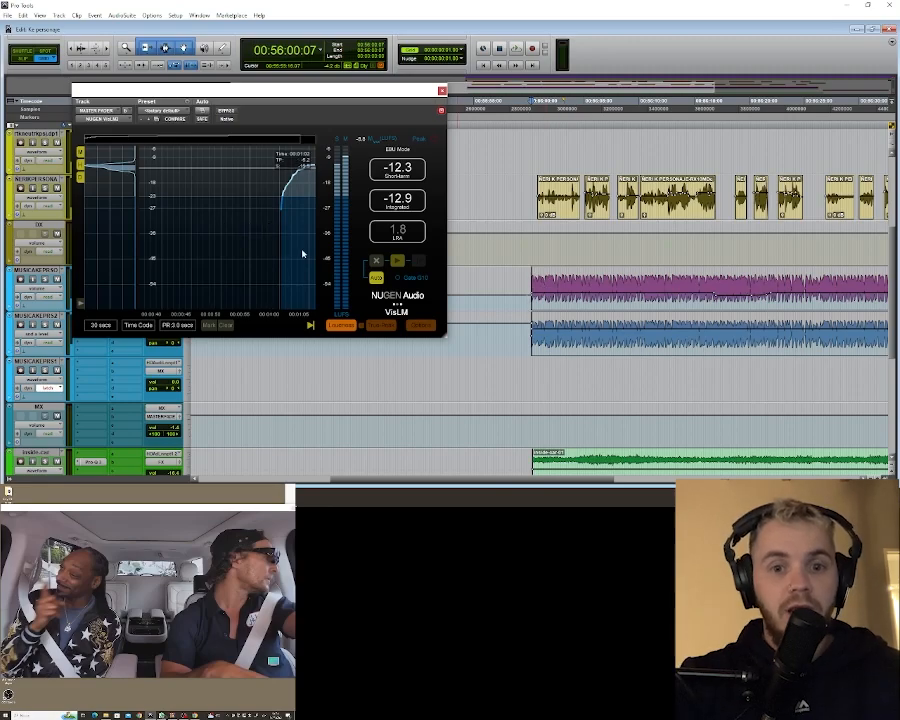
key(r)
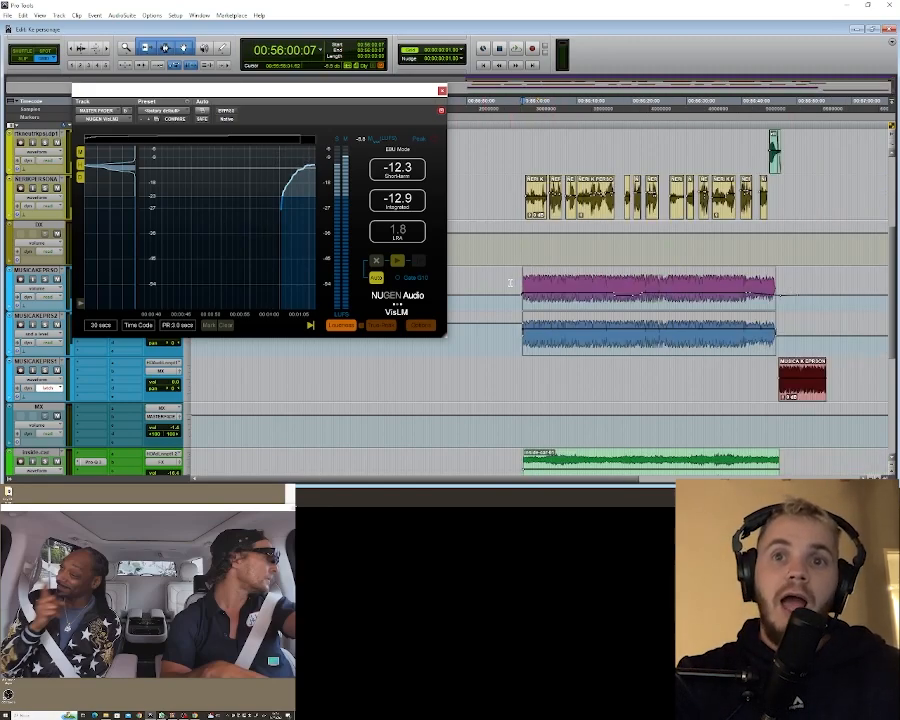
key(t)
key(t)
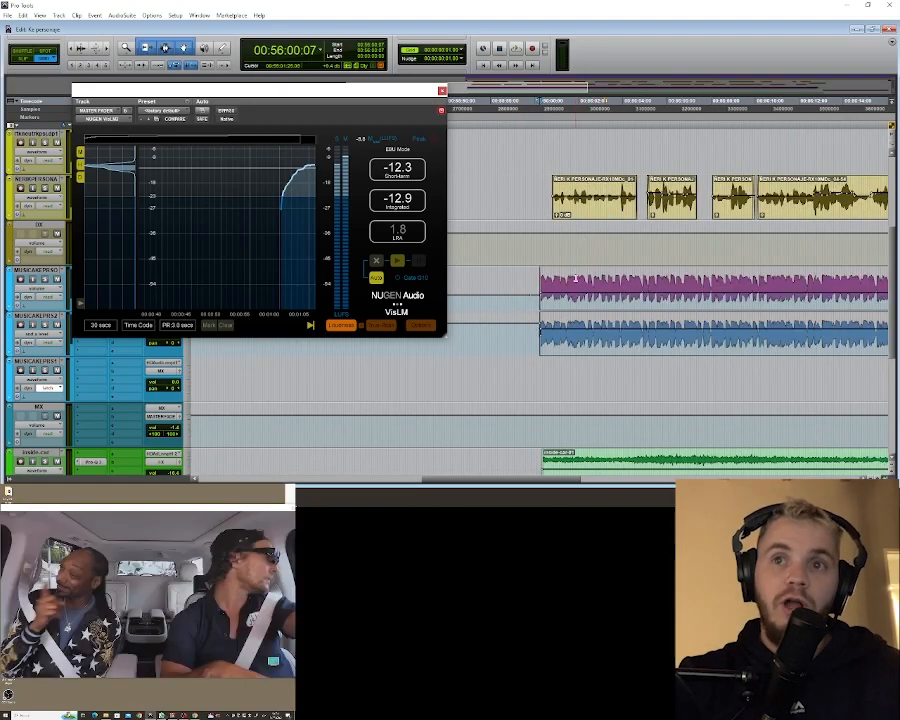
click(524, 286)
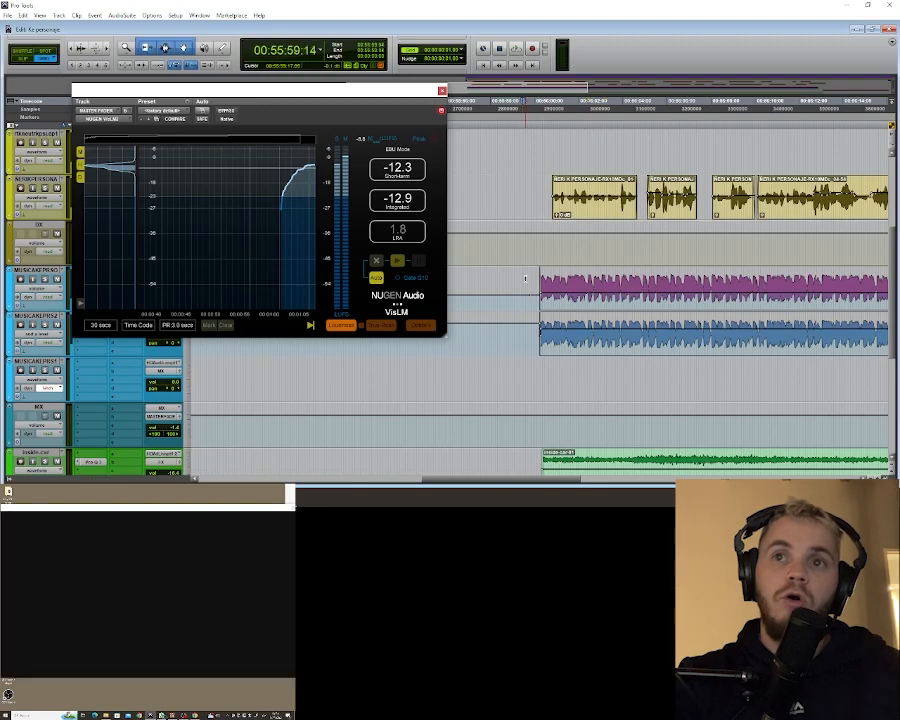
scroll(527, 300, up, 2)
key(space)
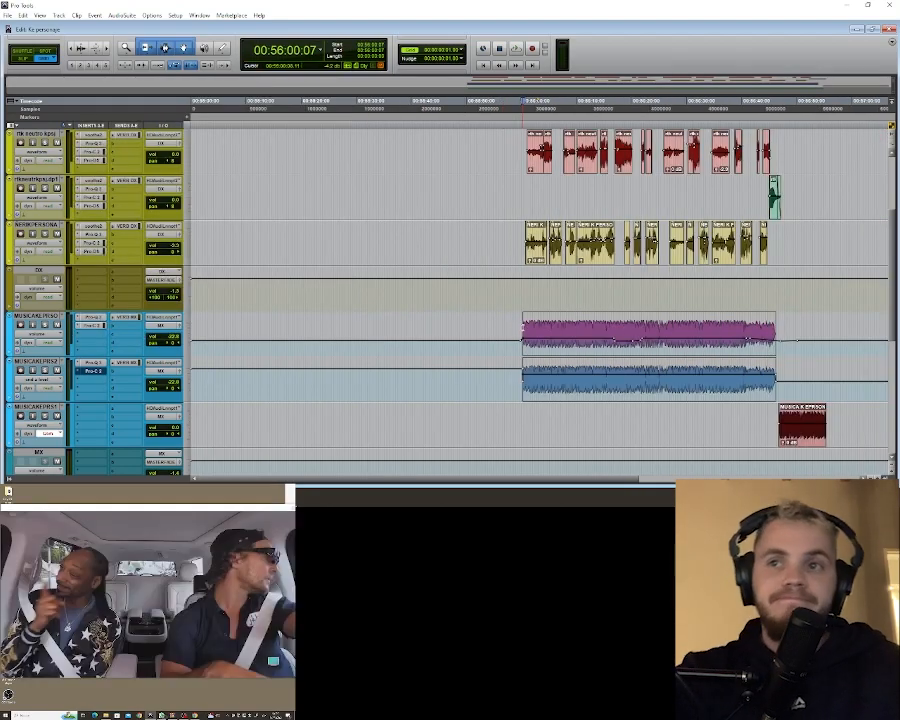
Review the tracks down to the MASTER FADER and place the cursor at the reference clip's start at 00:56:00:00.
scroll(662, 288, down, 5)
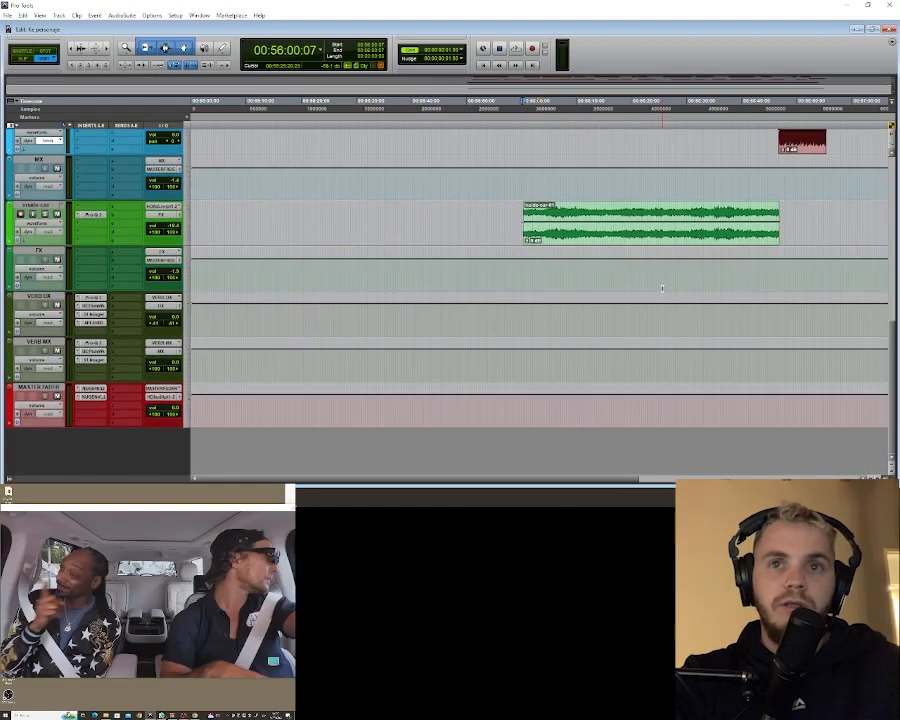
scroll(657, 287, up, 6)
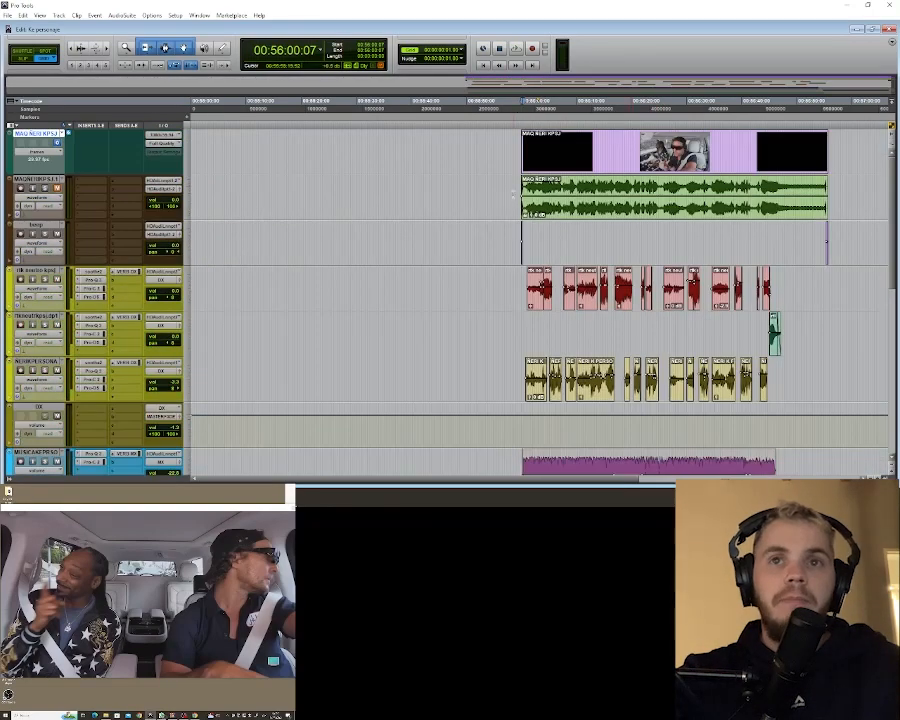
click(510, 190)
key(Tab)
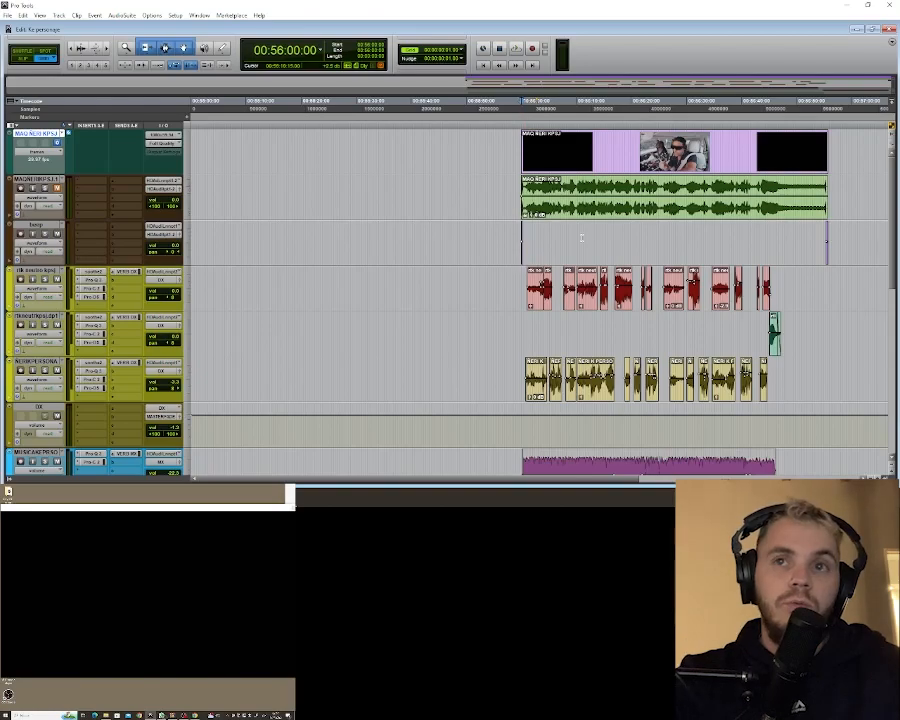
Open the Pro-Q 3 equalizer on the VERB MX track and move its window clear of the track controls.
scroll(618, 221, down, 5)
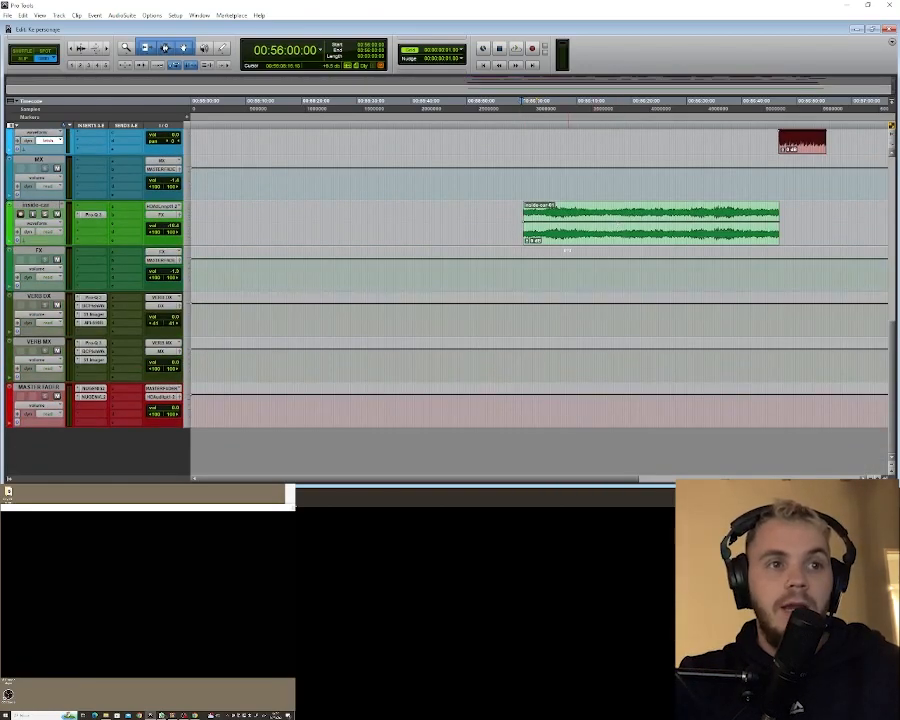
click(93, 343)
drag(290, 97, 603, 93)
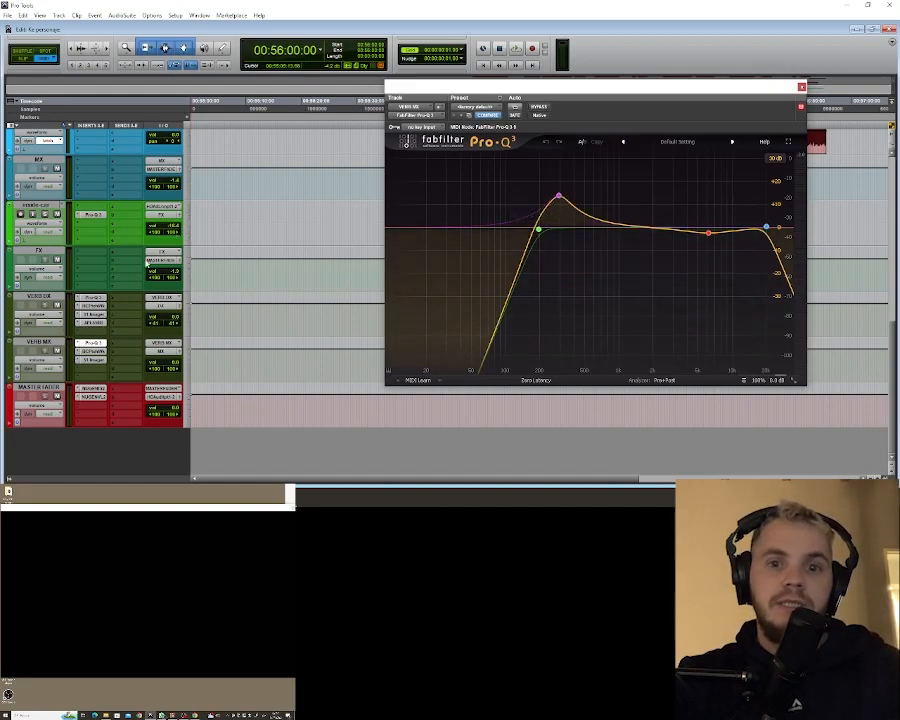
Check the low-mid boost in the VERB MX equalizer, close its window and select the VERB DX track.
mouse_move(550, 216)
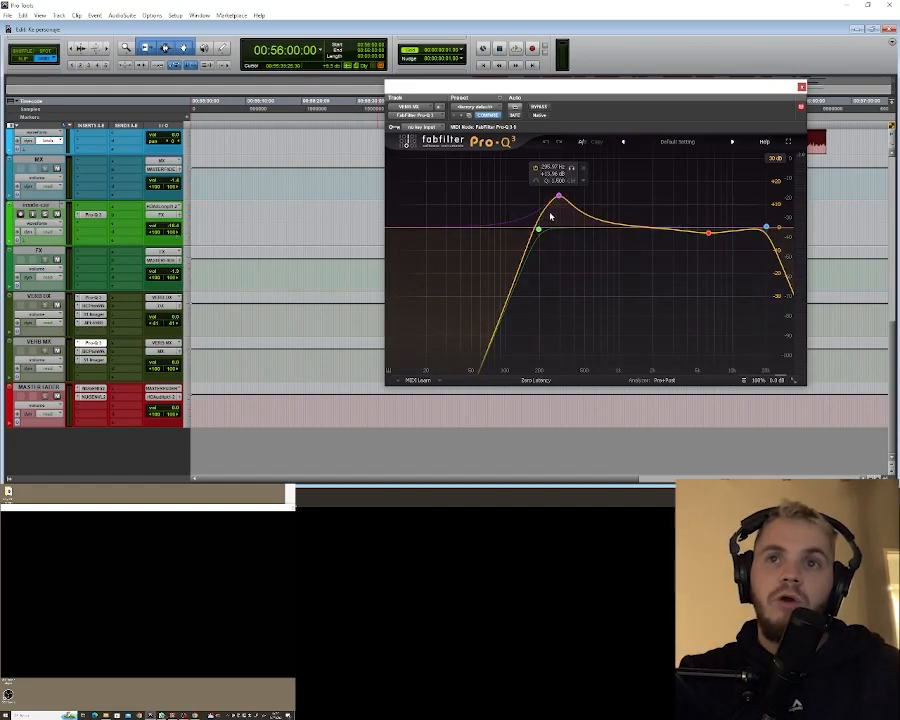
click(801, 87)
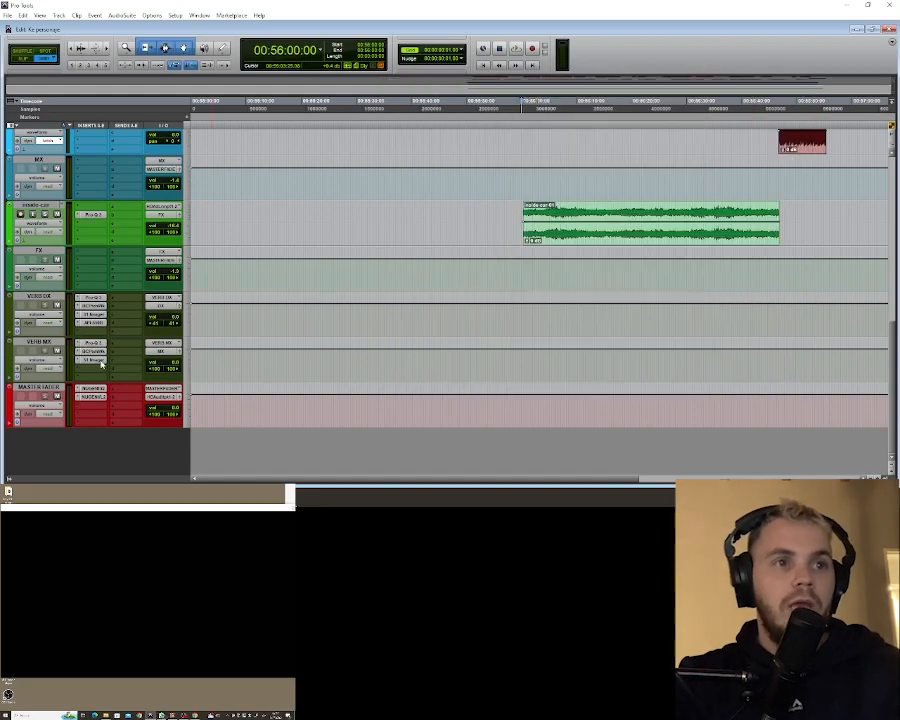
click(42, 297)
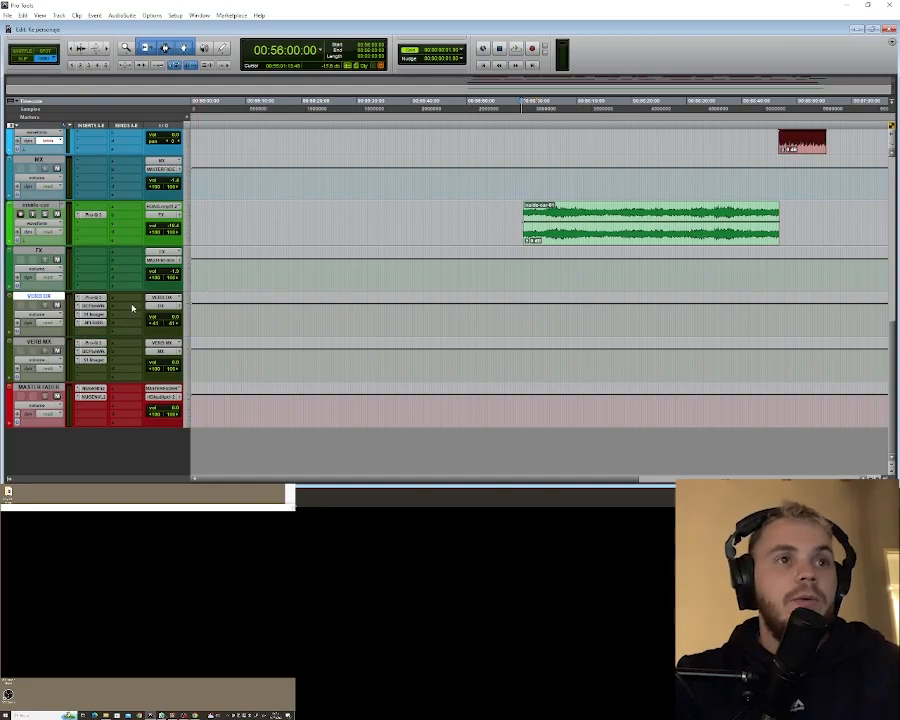
Place the cursor at 00:56:02:17 in the green reference audio clip beneath the video track.
scroll(380, 310, up, 10)
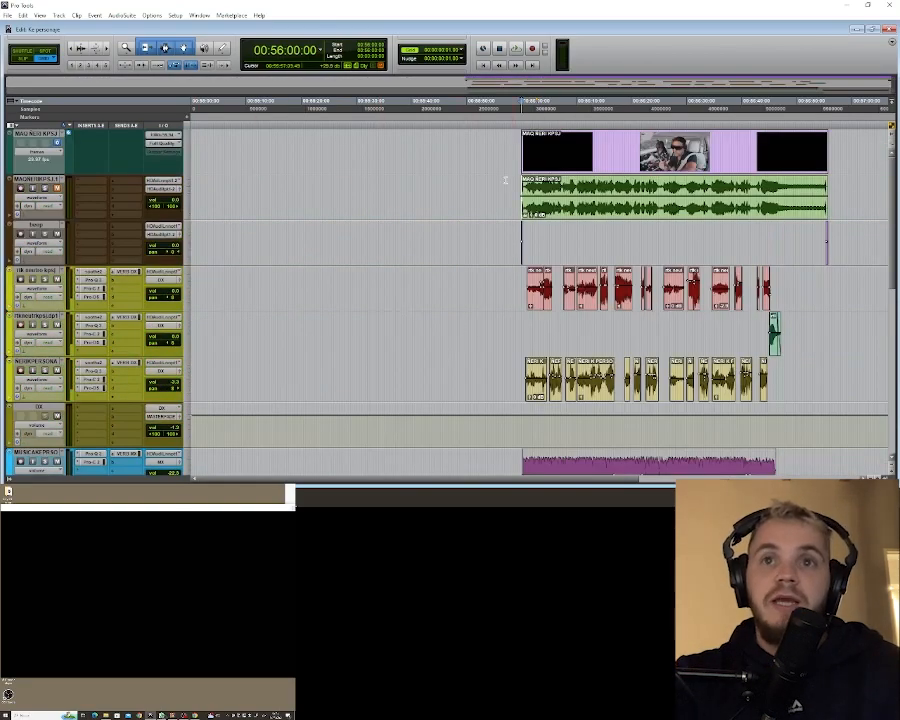
key(r)
key(r)
key(t)
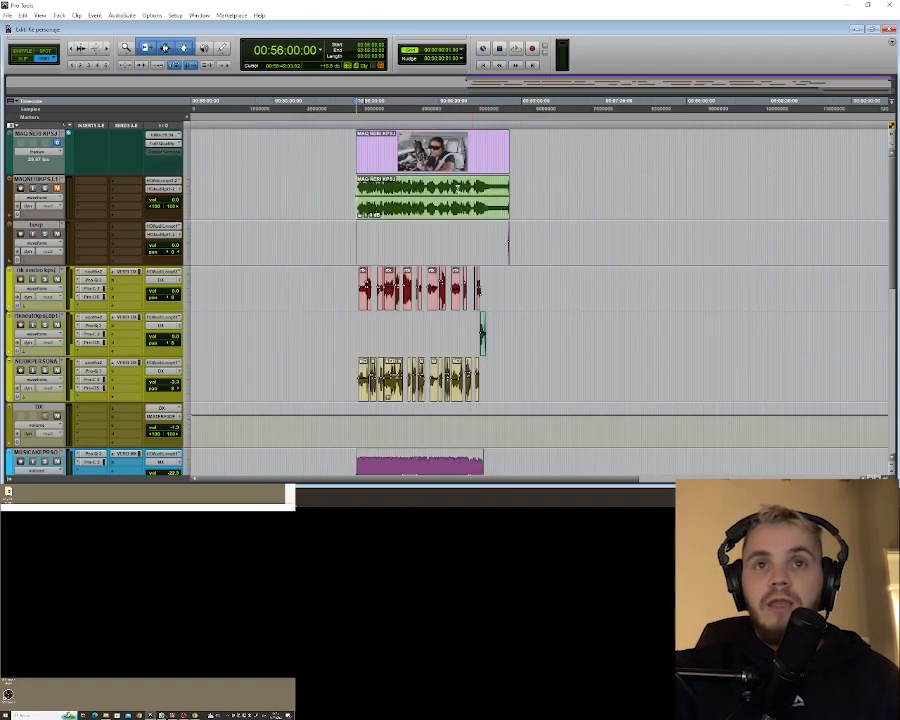
click(422, 185)
key(t)
click(426, 187)
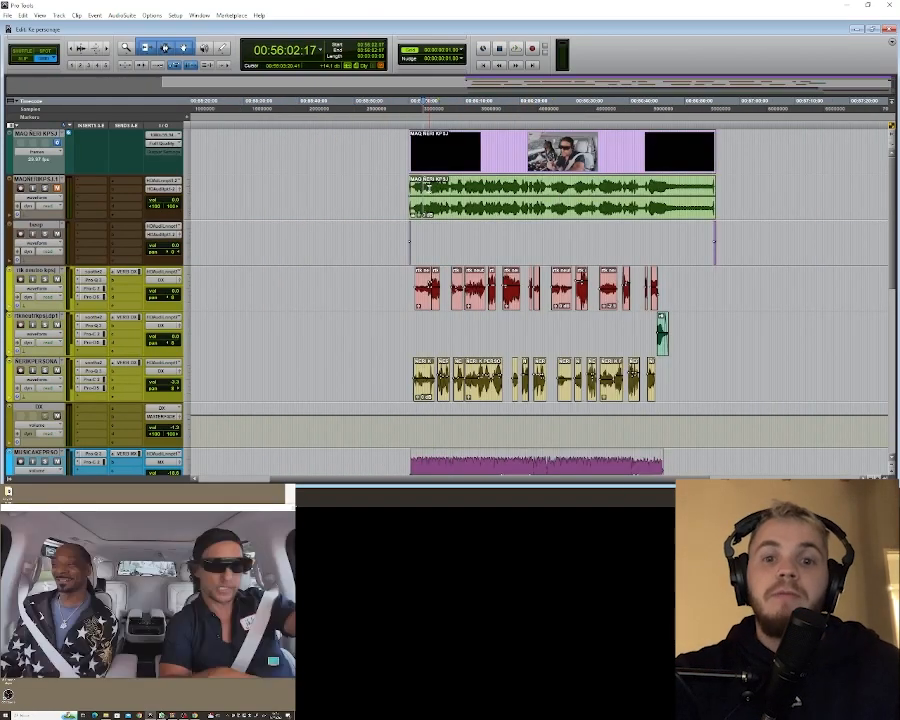